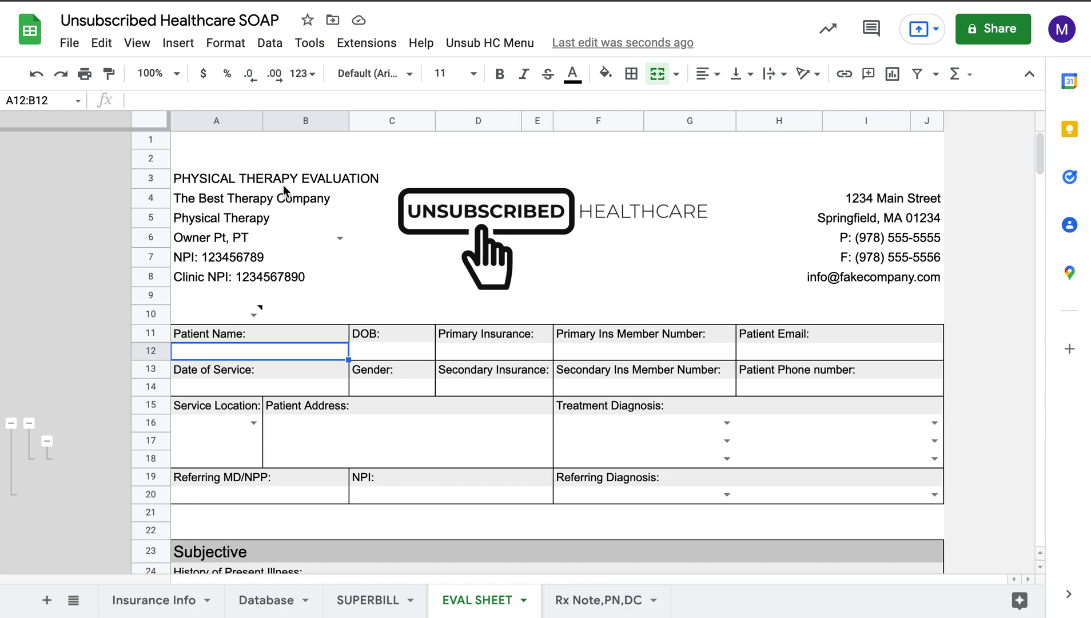
Step: Check the company name cell and keep Owner Pt, PT as the treating provider
click(260, 203)
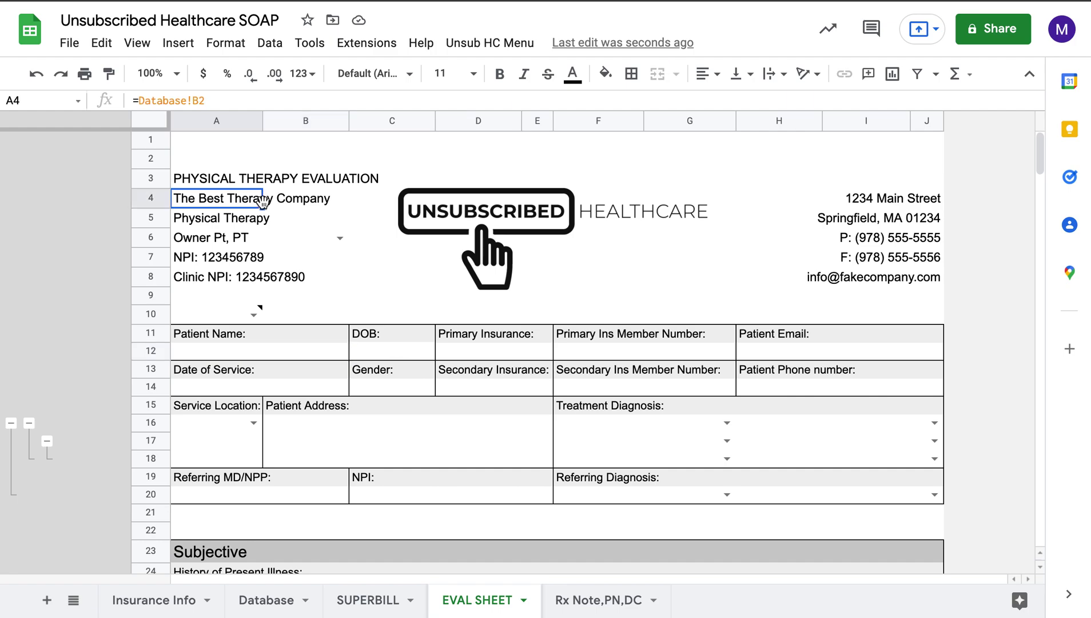
click(363, 215)
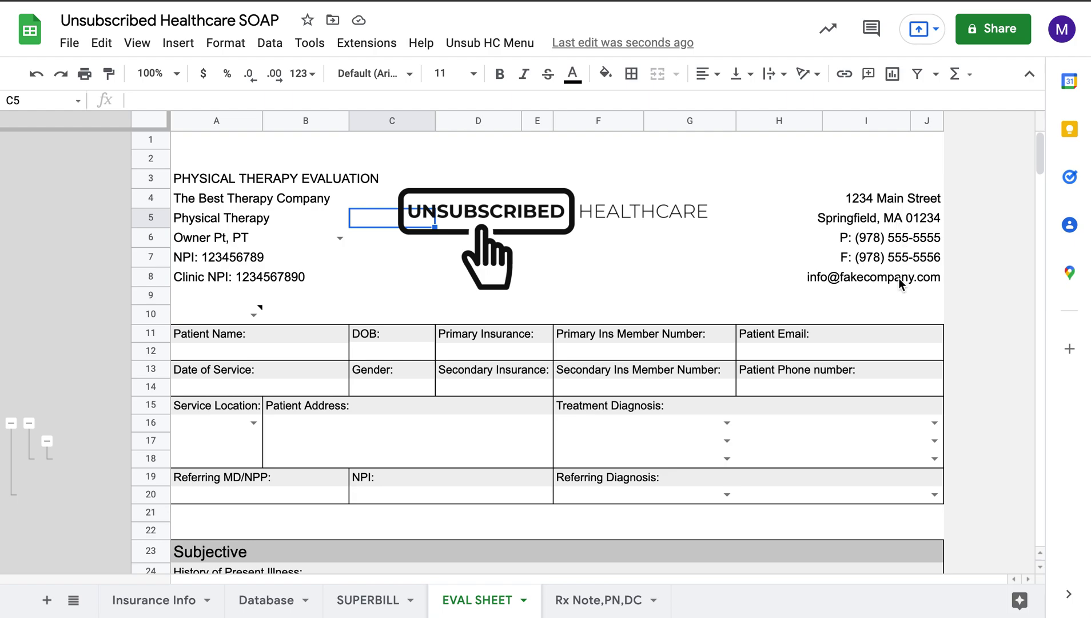
click(339, 239)
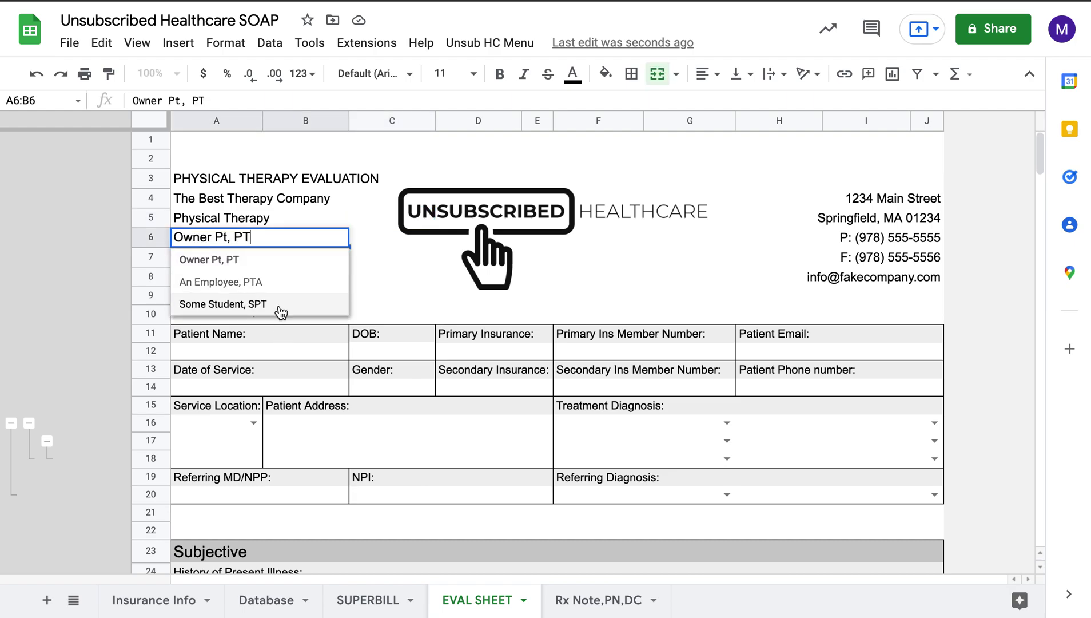
click(252, 282)
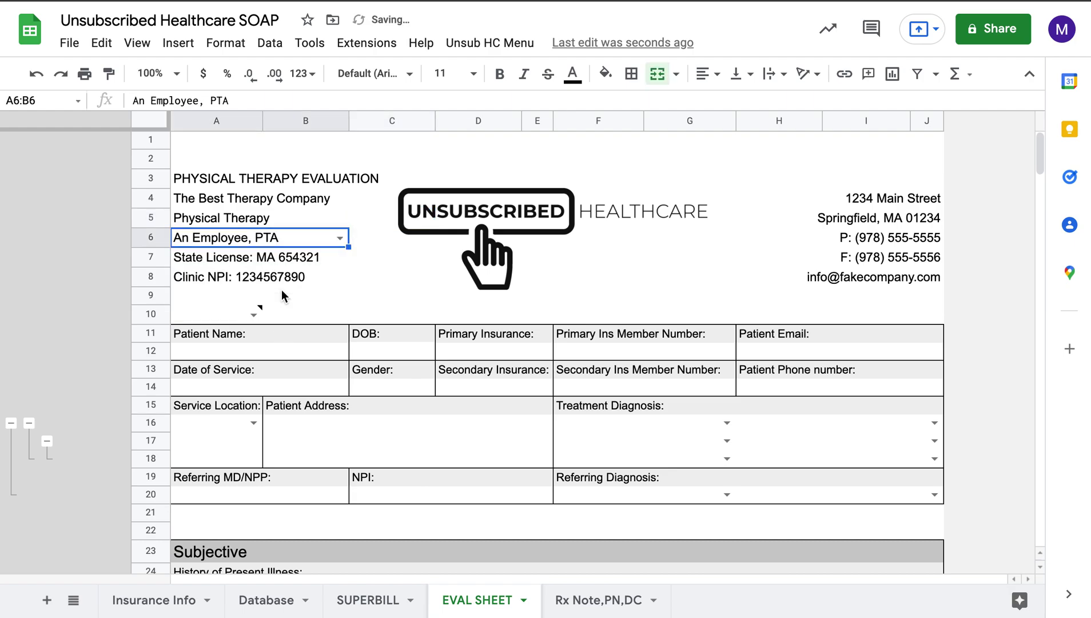
click(342, 240)
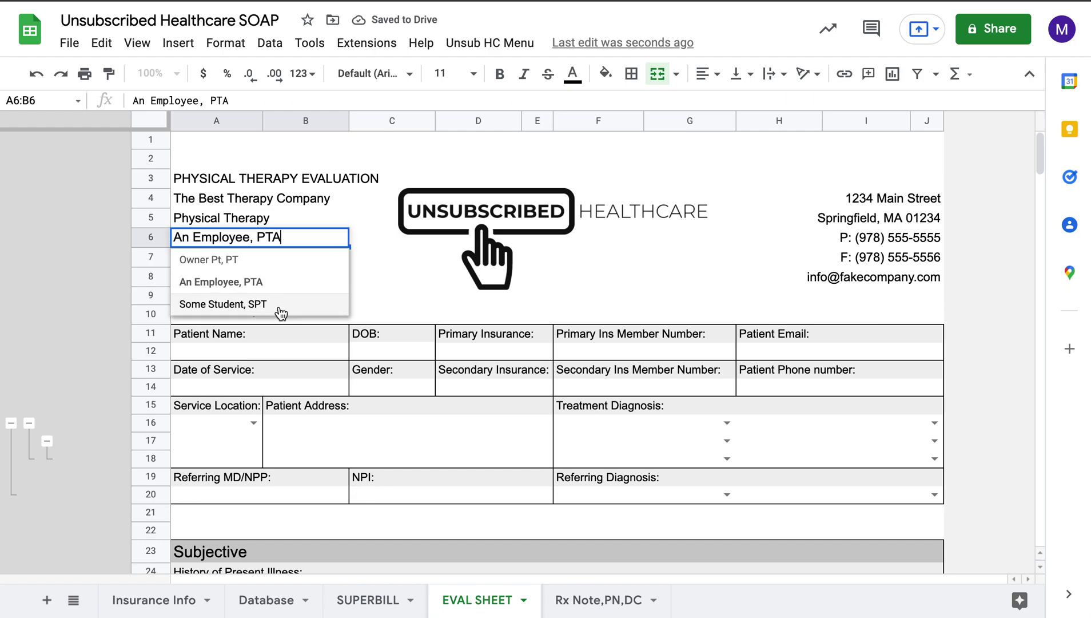
click(278, 264)
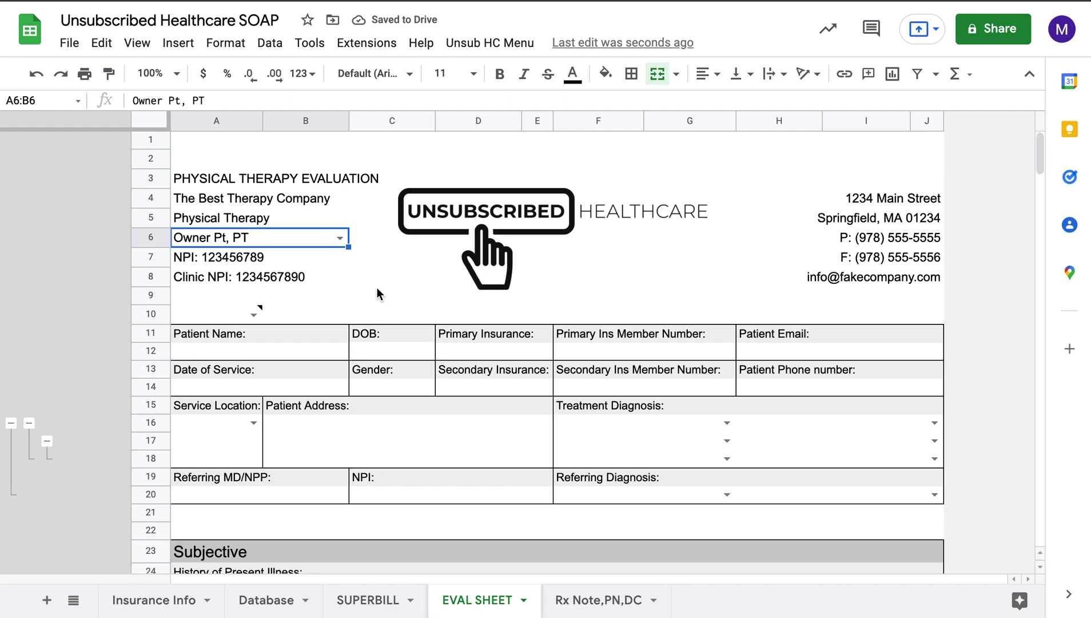
Step: Enter the patient's full name in the Patient Name field
scroll(376, 292, down, 1)
click(307, 334)
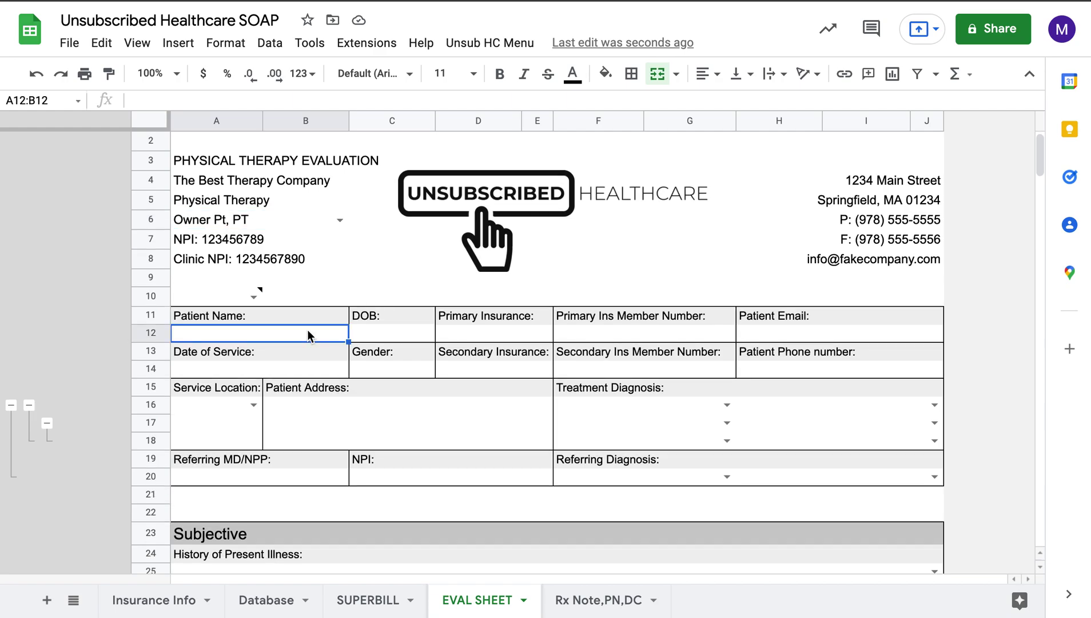
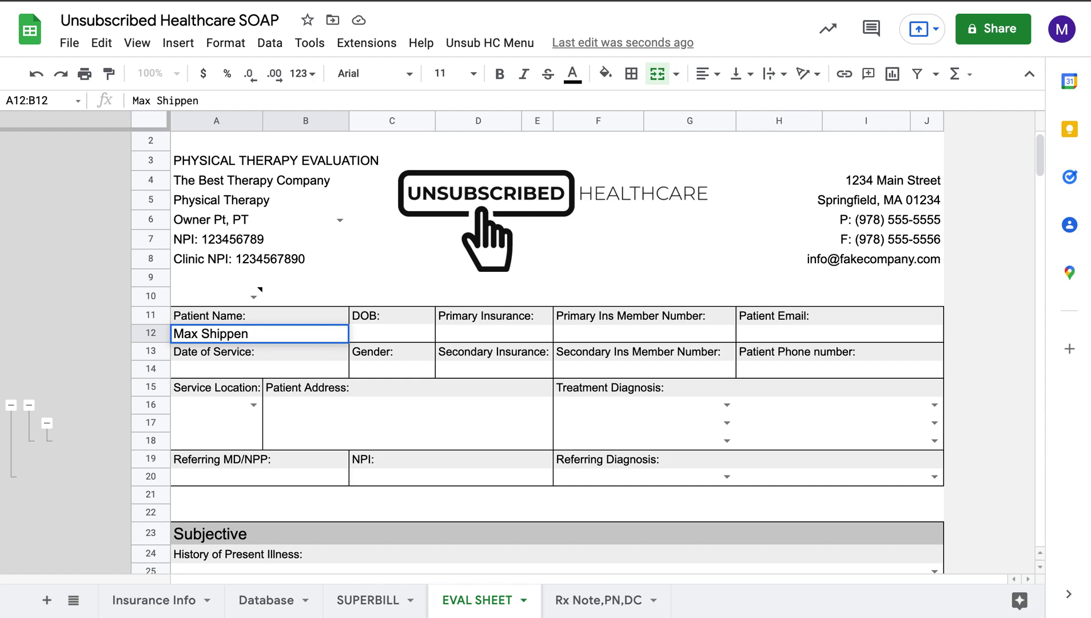
Step: Enter date of birth 1/1/1985, primary insurance BCBS and the insurance member number
click(399, 337)
text(1/1/1985)
key(Tab)
text(BCBS)
key(Tab)
text(1234567890)
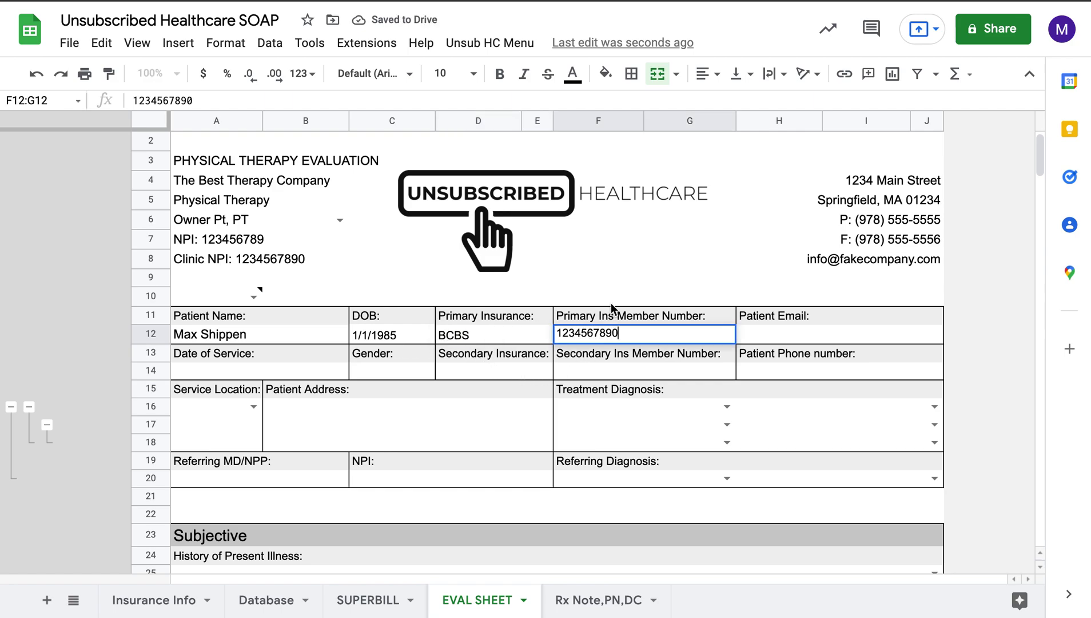
click(611, 305)
Step: Test overwriting the Primary Ins Member Number label, then undo the change
click(584, 314)
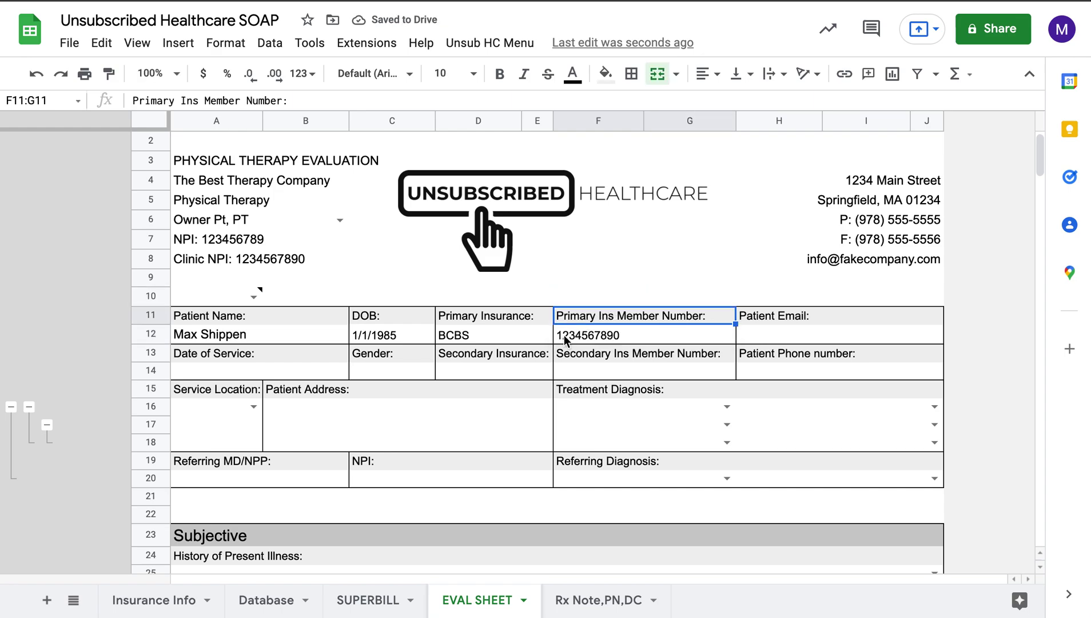
text(aksdfjh)
key(Tab)
key(ctrl+z)
Step: Set the gray label lock setting to Lock
click(258, 294)
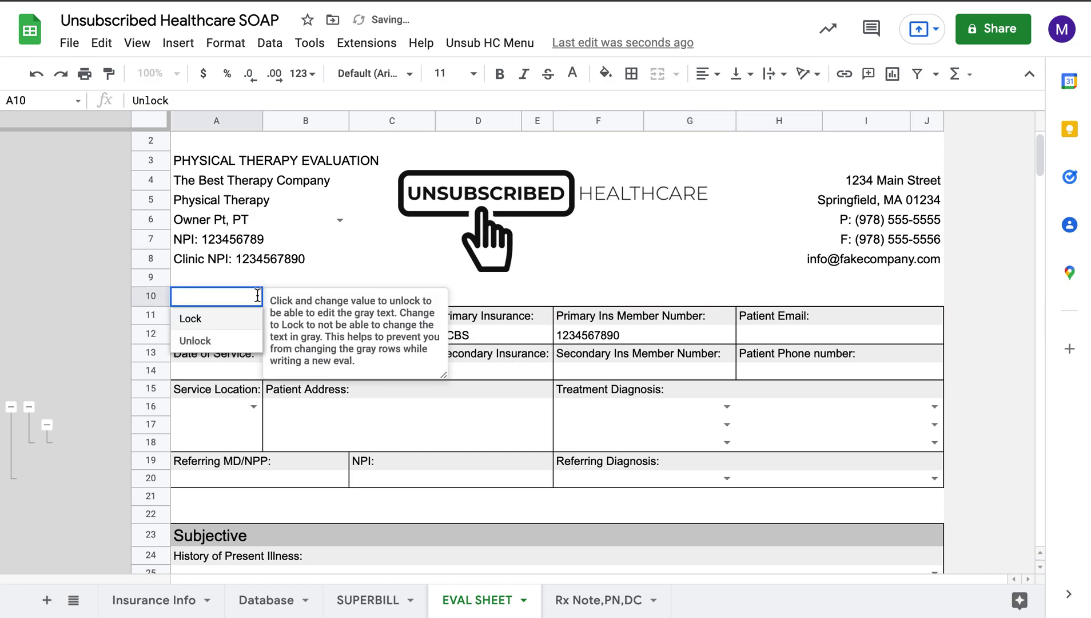
click(228, 321)
click(493, 298)
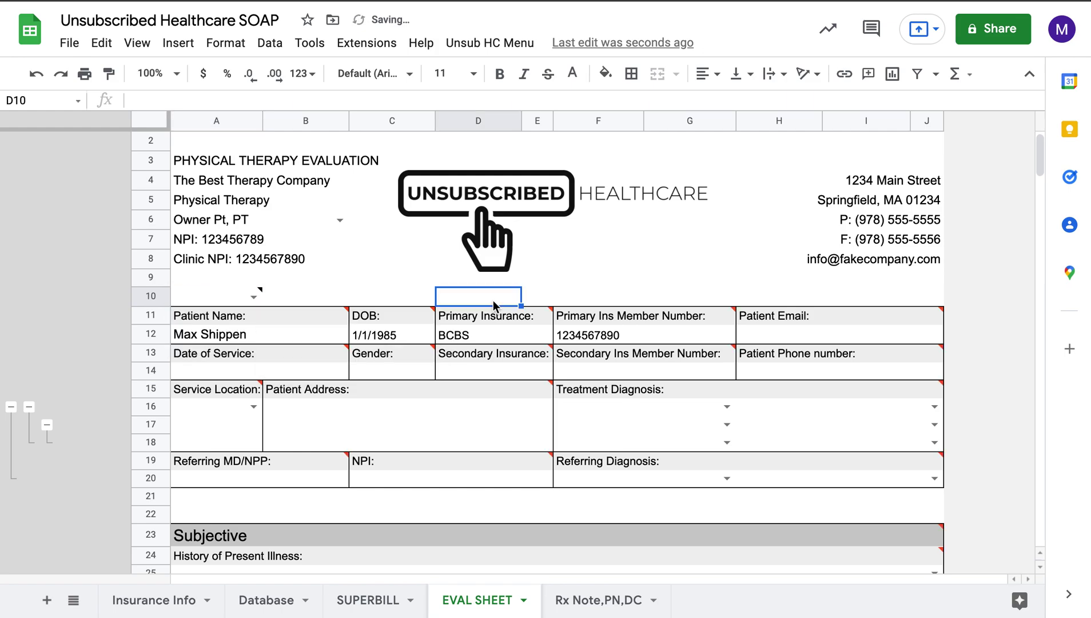
Step: Test the lock by typing over the Primary Insurance label and dismissing the warning
scroll(516, 320, down, 2)
click(516, 241)
text(asdfjkl)
key(Tab)
click(744, 349)
click(521, 252)
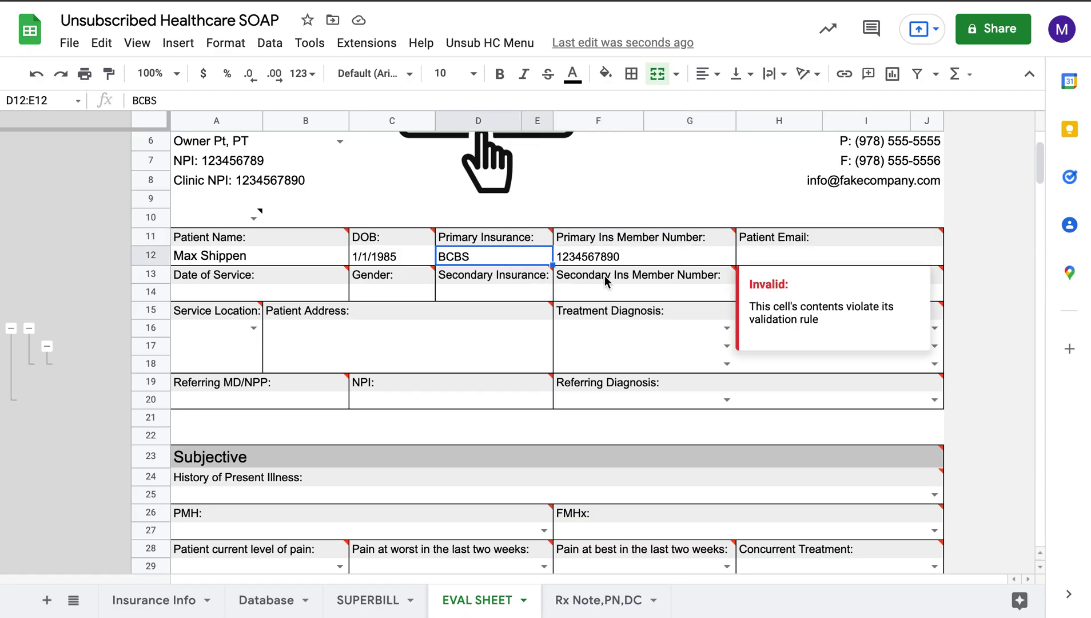
click(667, 264)
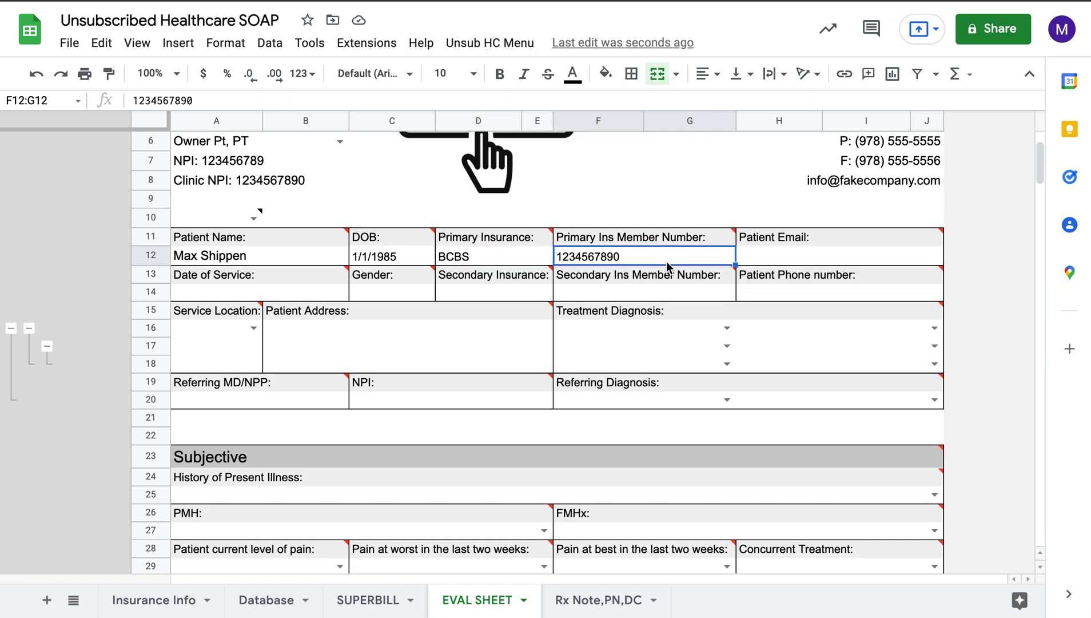
click(750, 258)
Step: Enter the patient's e-mail and set the date of service to 2/26/22
text(Max)
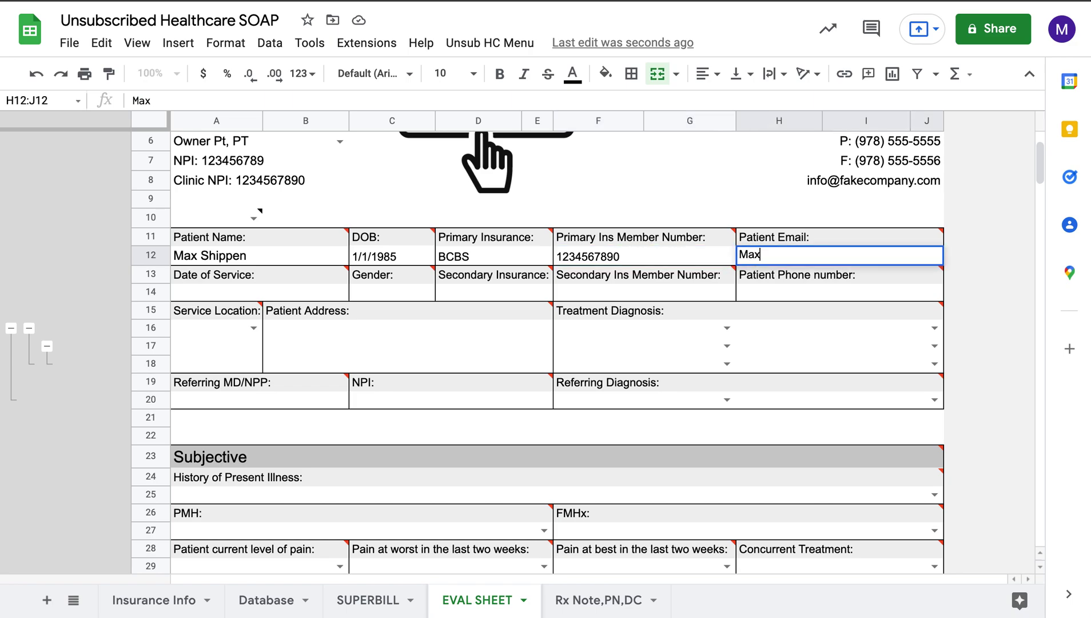
text(@test.com)
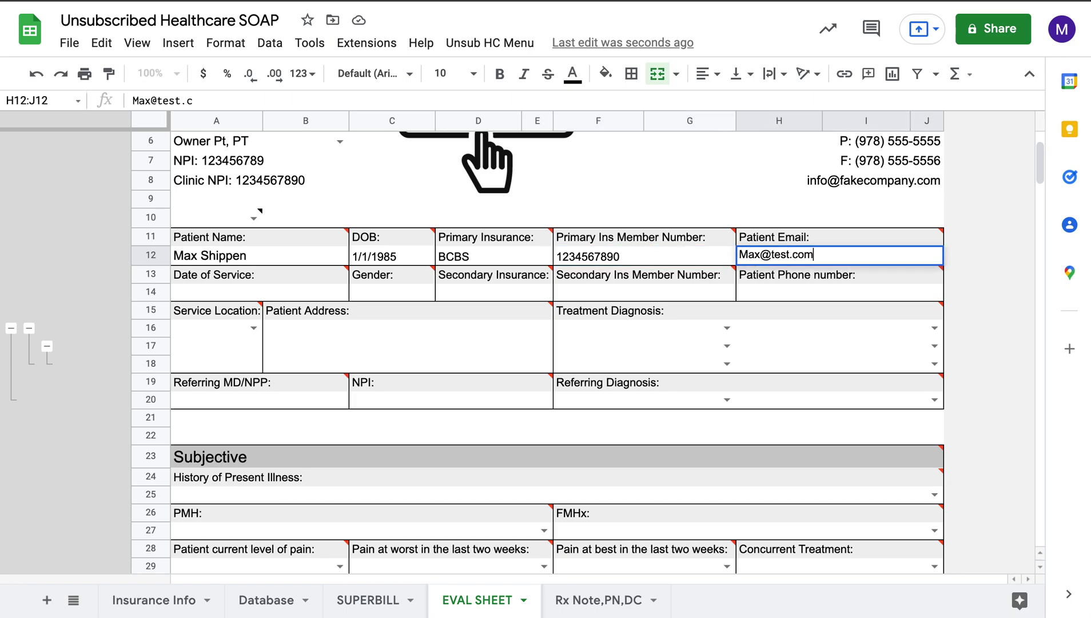
click(320, 296)
double_click(317, 294)
click(322, 416)
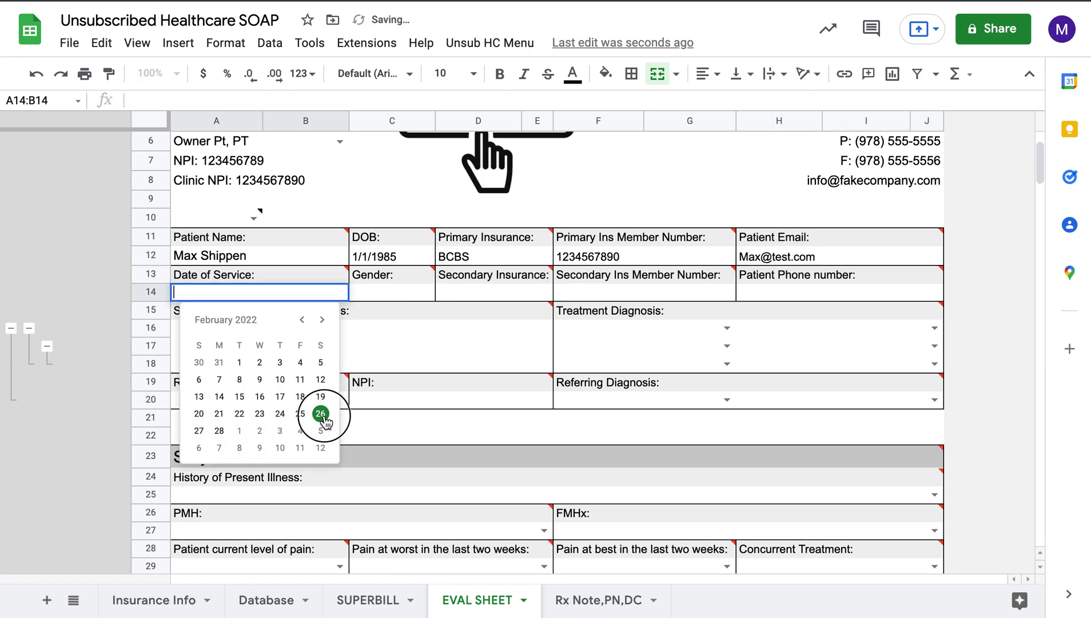
click(388, 365)
Step: Set the patient's gender to Male
click(383, 285)
text(MA)
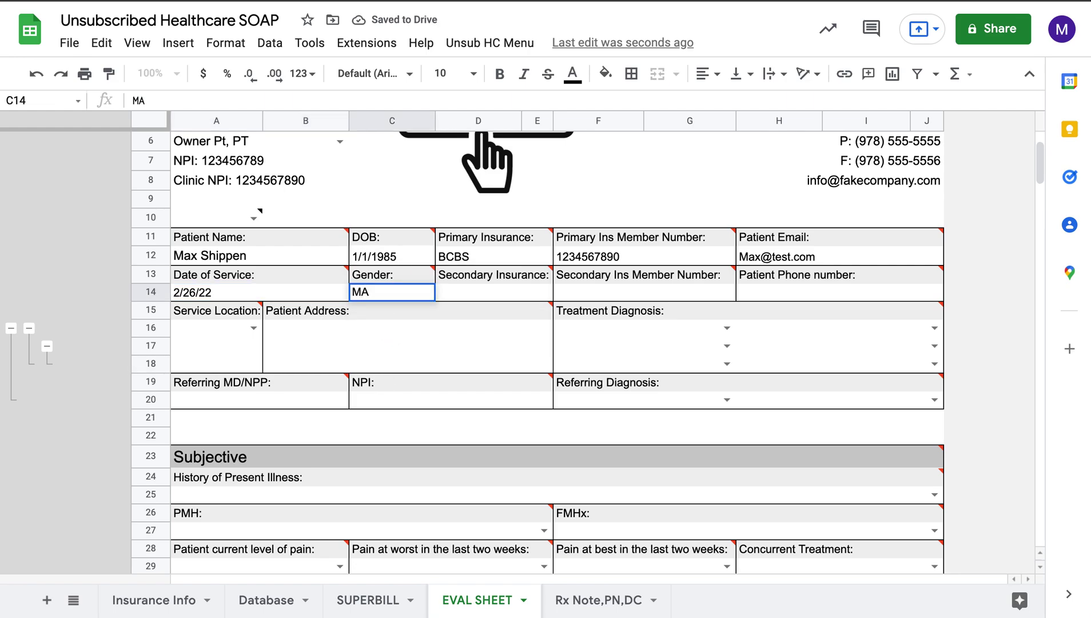
key(BackSpace)
text(ale)
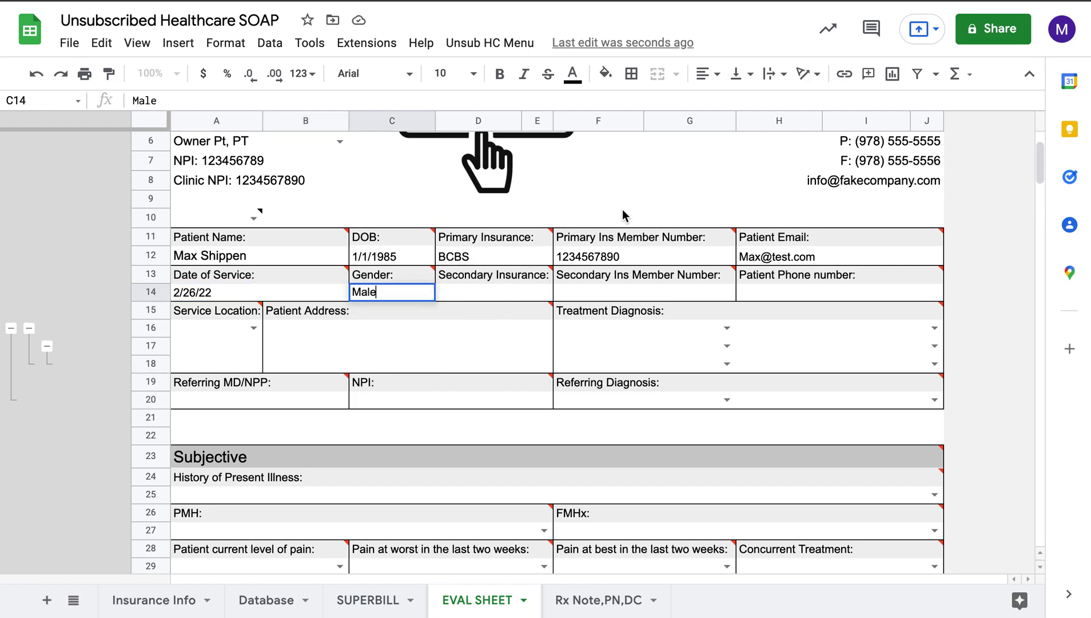
Step: Enter the patient's phone number in the phone field
click(757, 293)
text(978555)
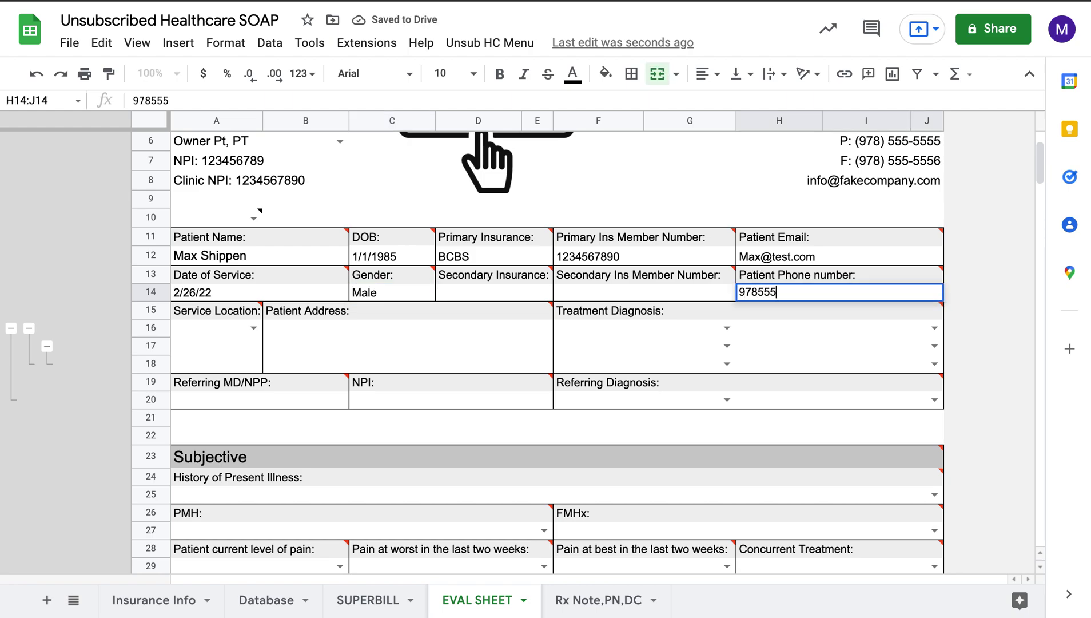
text(5555)
key(Return)
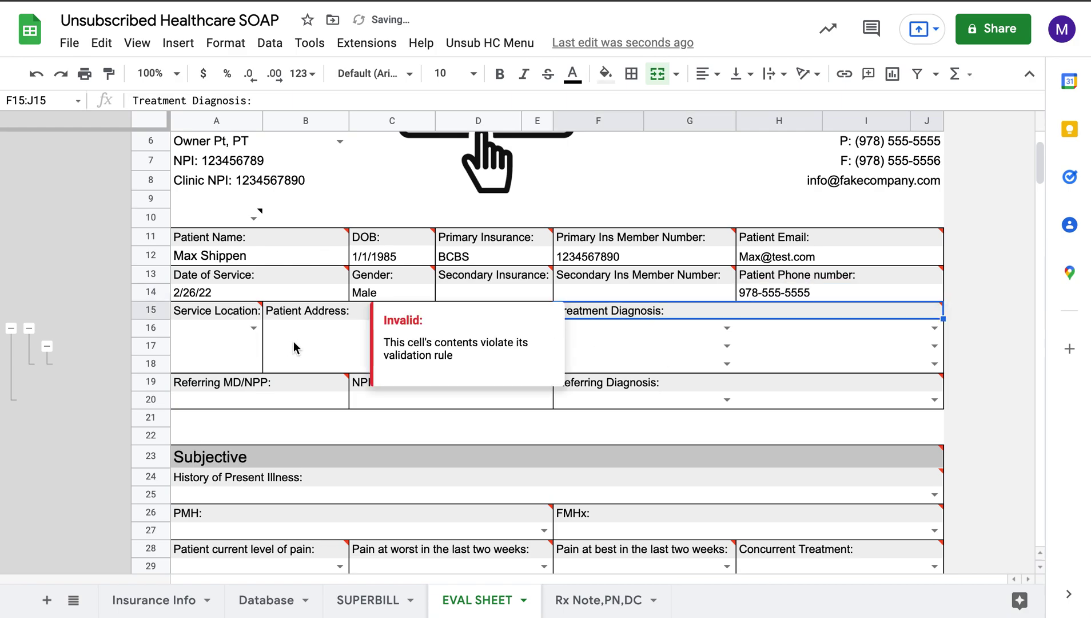
click(294, 345)
Step: Set the service location to 12 Patient Residence
click(252, 327)
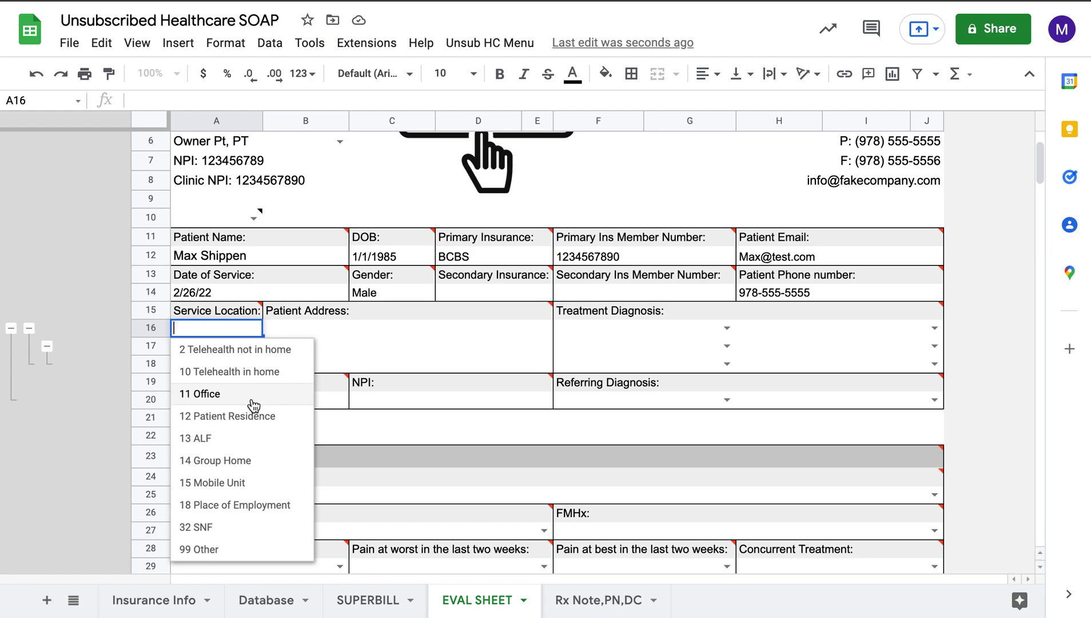
click(253, 416)
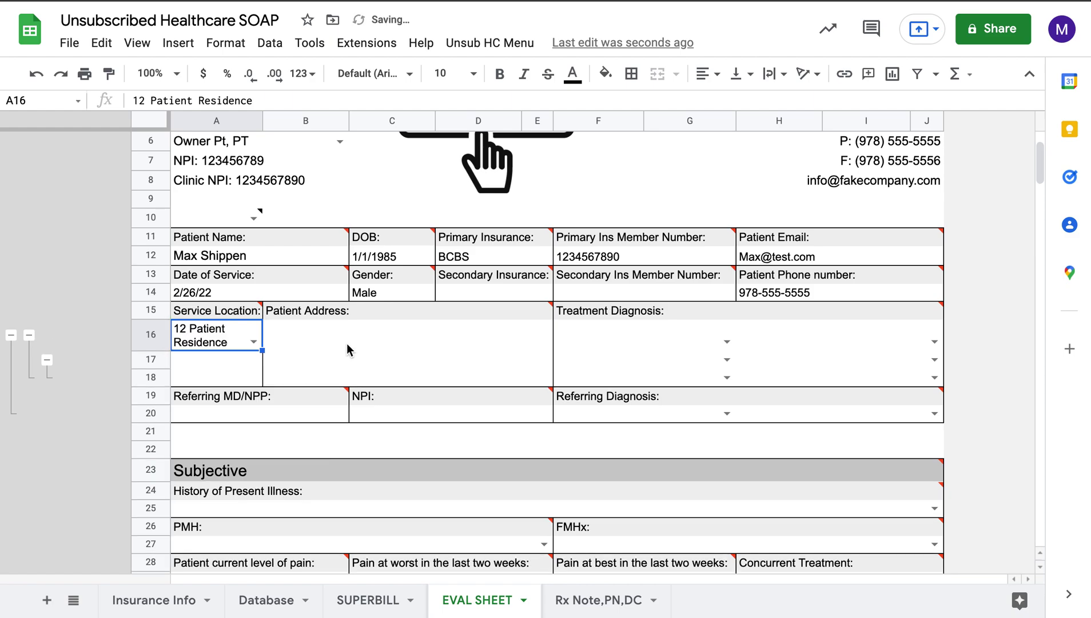
click(347, 344)
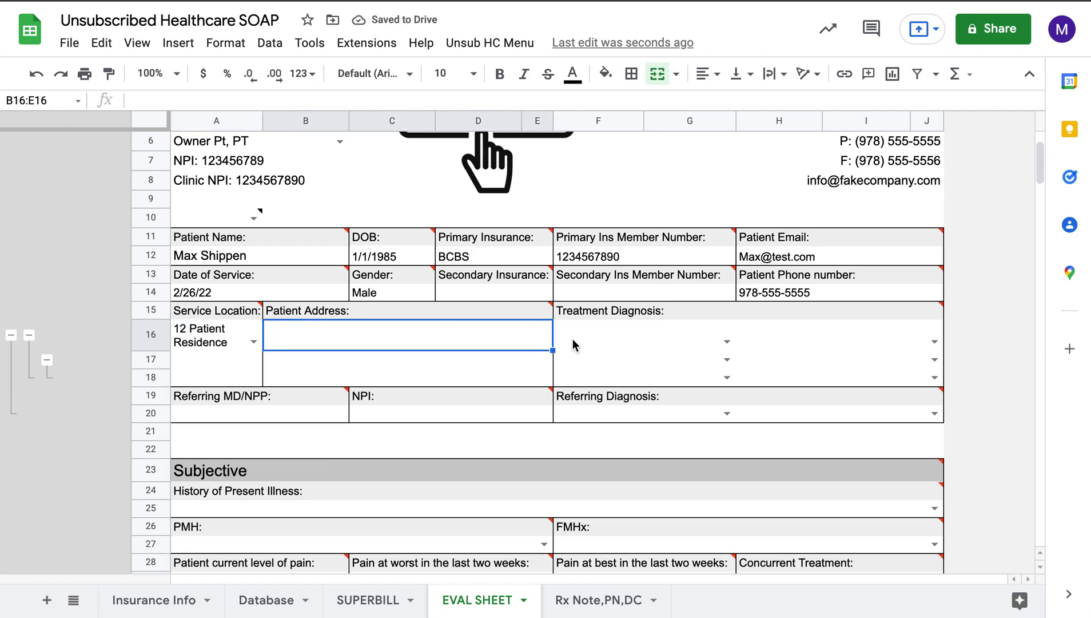
click(726, 342)
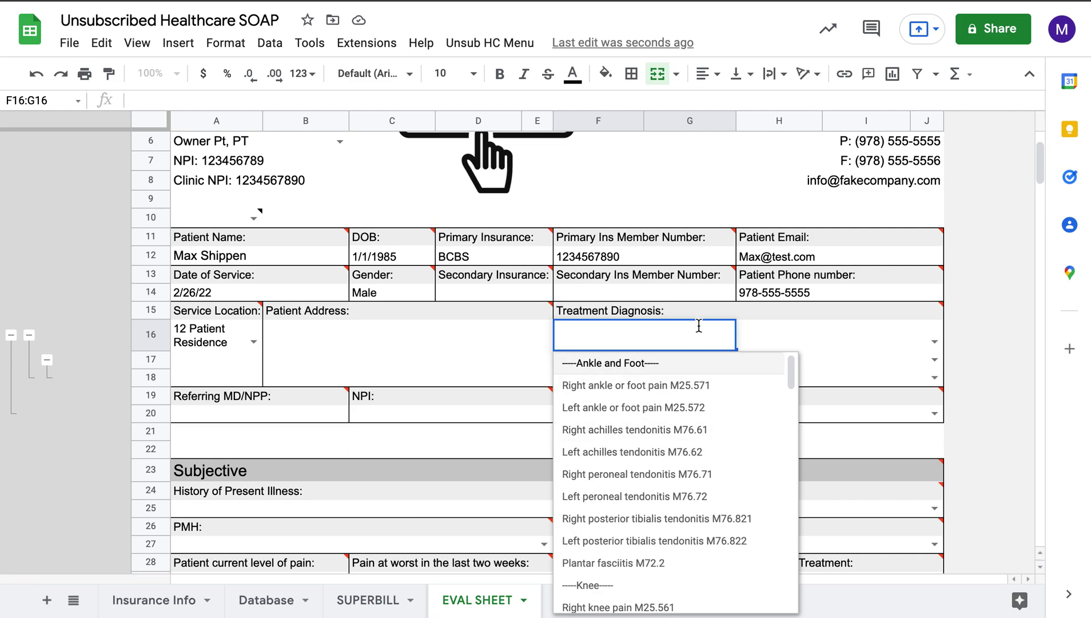
Step: Set the first treatment diagnosis to Cervicalgia M54.2 and filter H16's list by 'right'
text(cer)
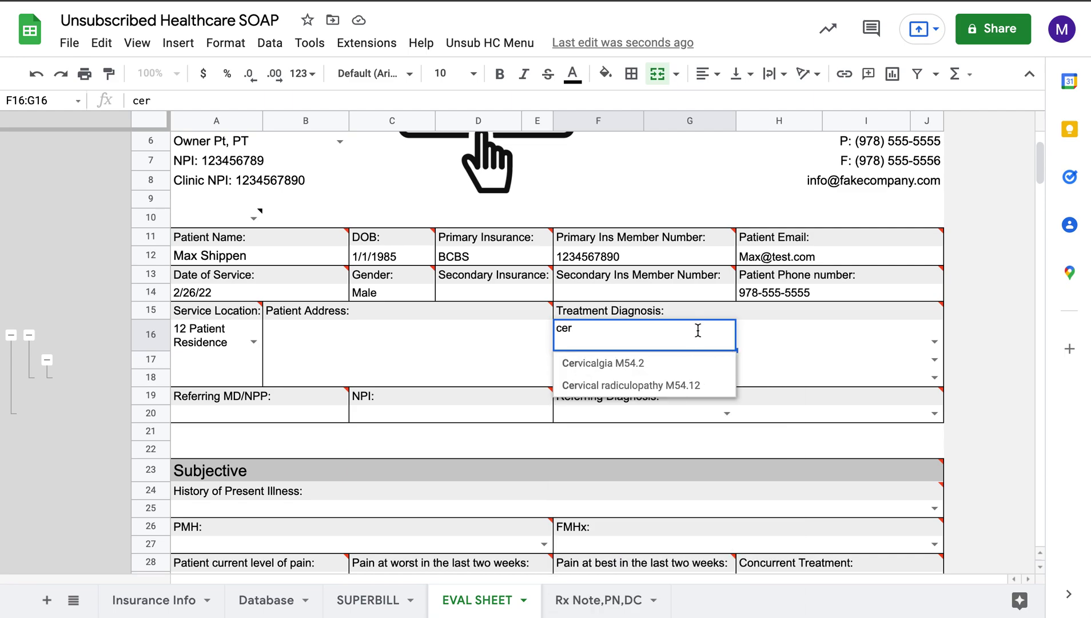
click(685, 358)
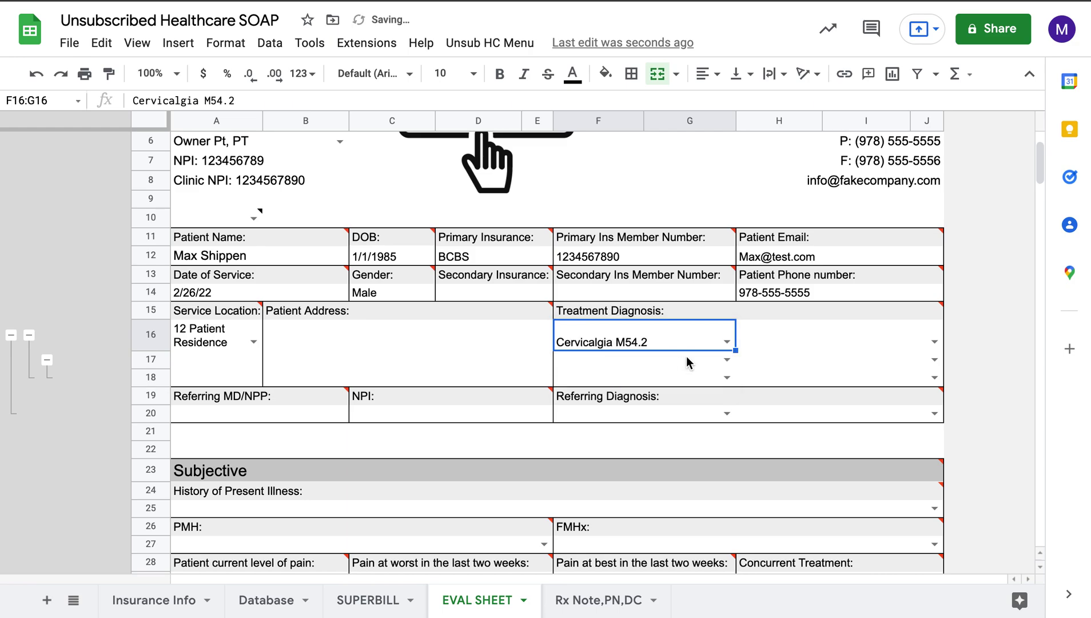
click(934, 341)
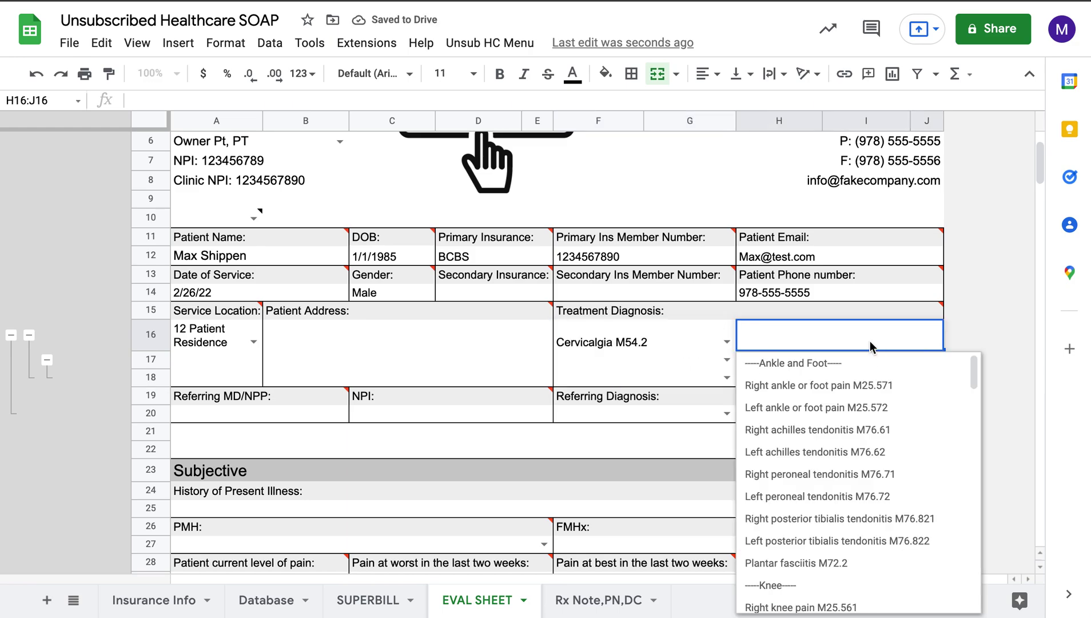
text(lum)
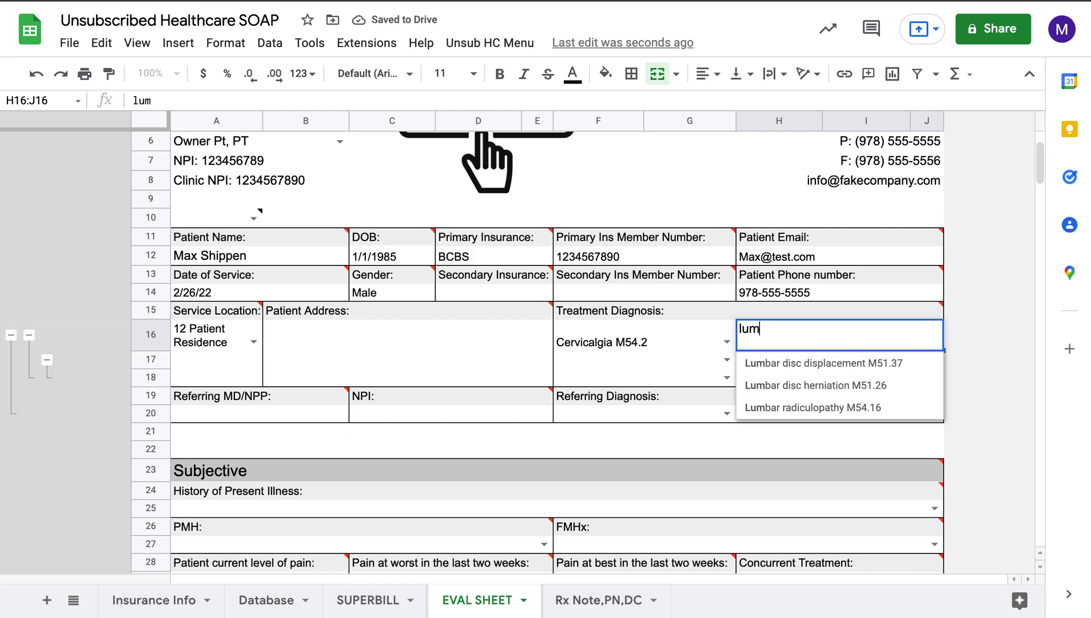
key(BackSpace)
key(BackSpace)
key(BackSpace)
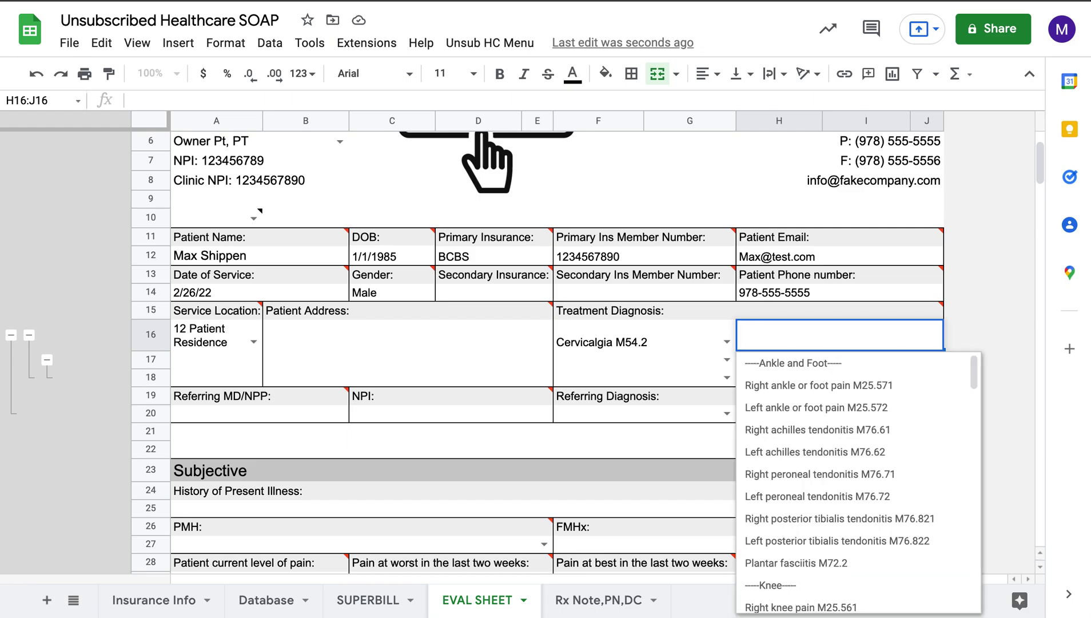
text(right)
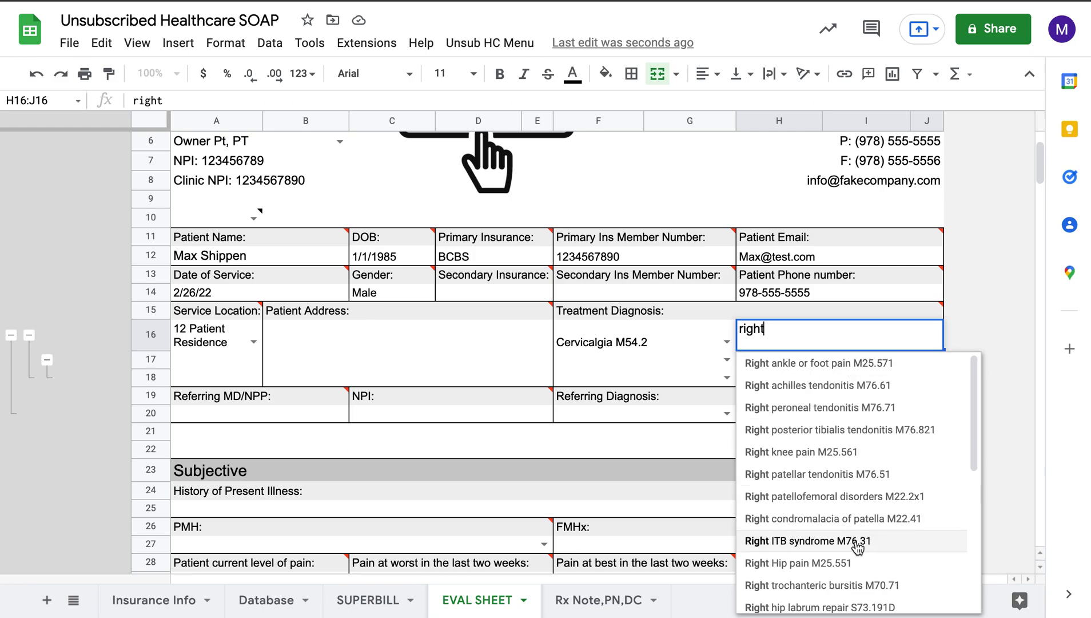
Step: Clear the filter and scroll through the entire H16 diagnosis list
scroll(858, 548, down, 5)
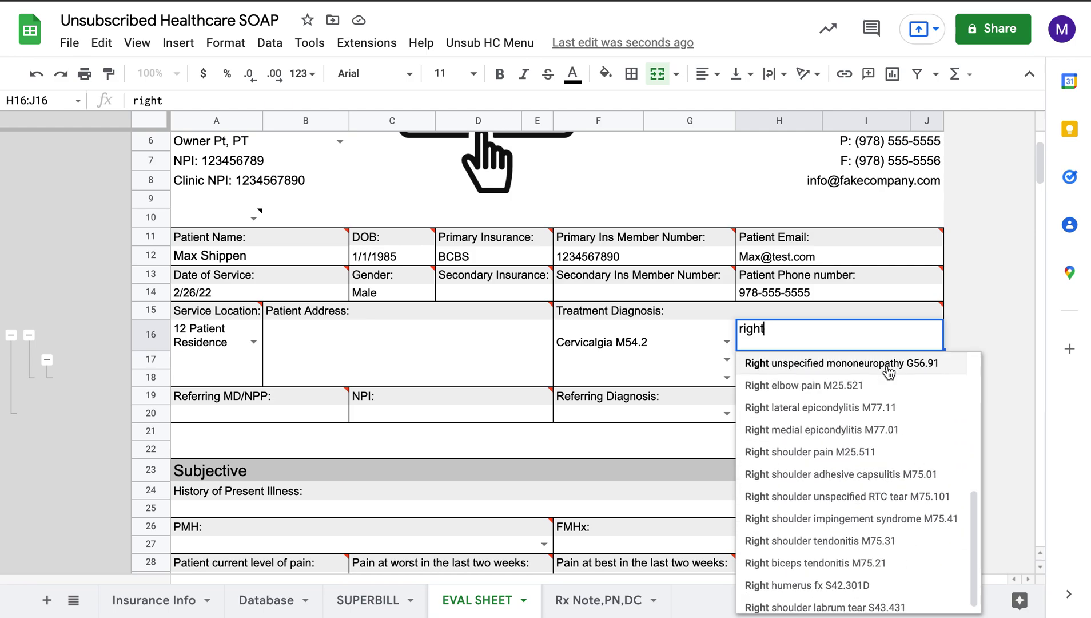
key(BackSpace)
key(BackSpace)
key(BackSpace)
key(BackSpace)
key(BackSpace)
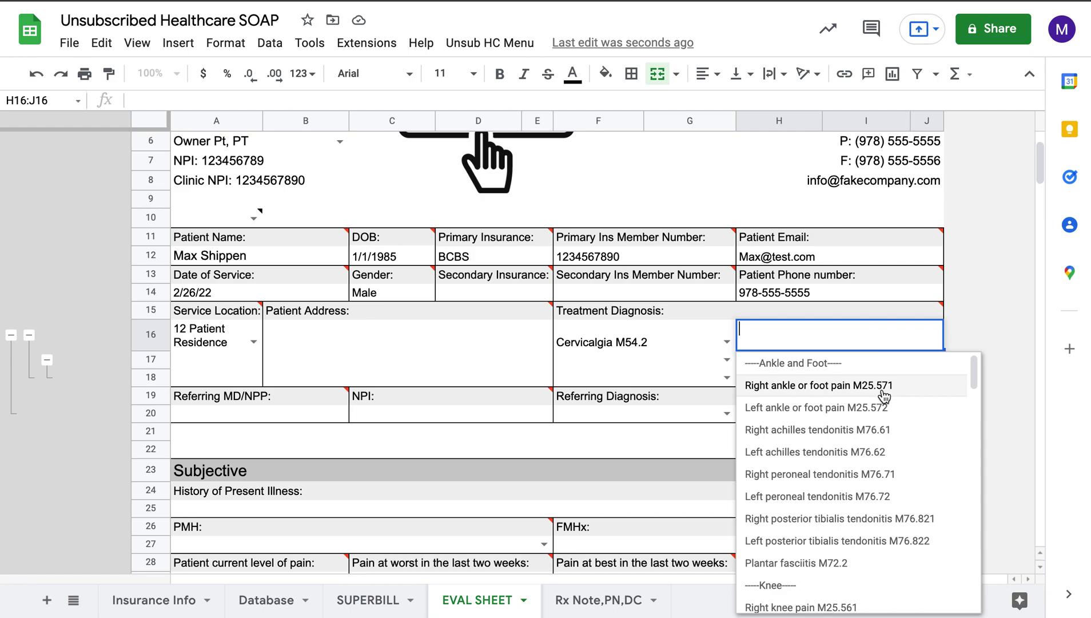
scroll(865, 457, down, 6)
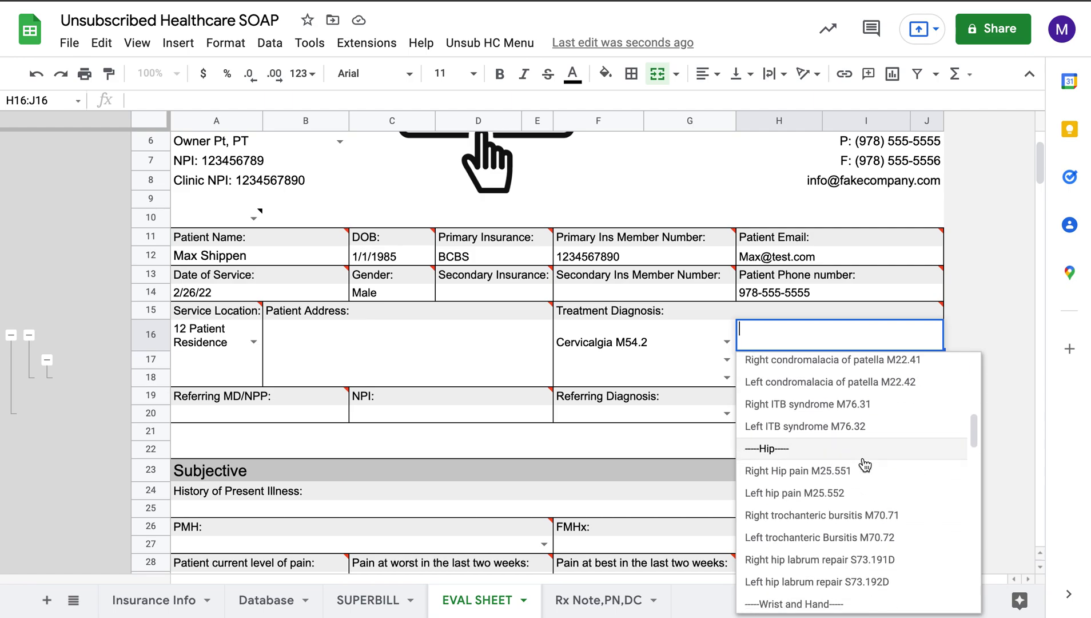
scroll(865, 465, down, 6)
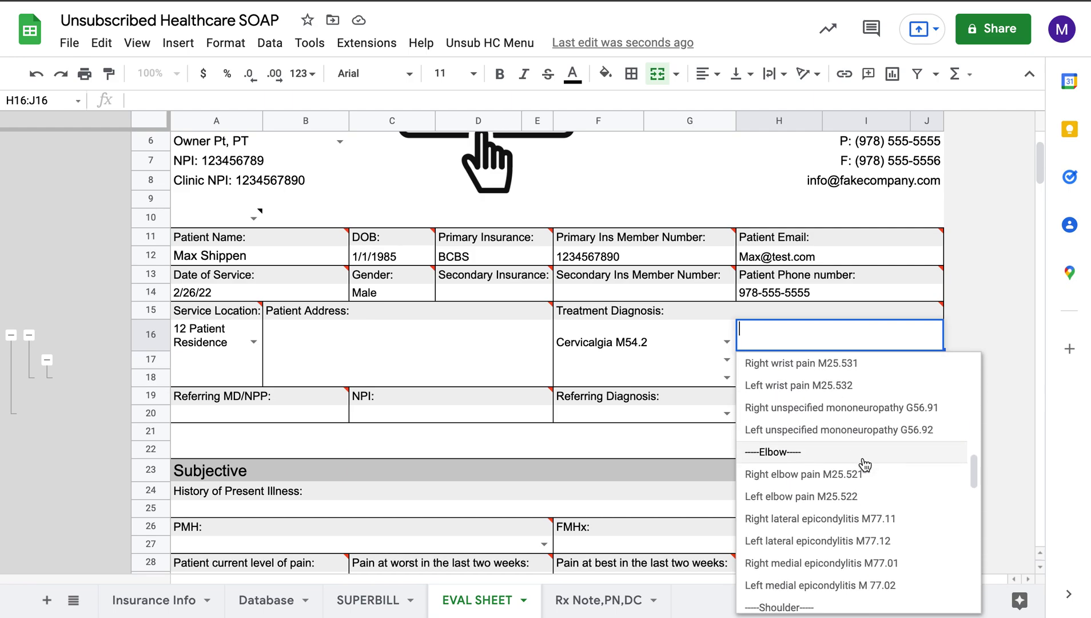
scroll(864, 464, down, 7)
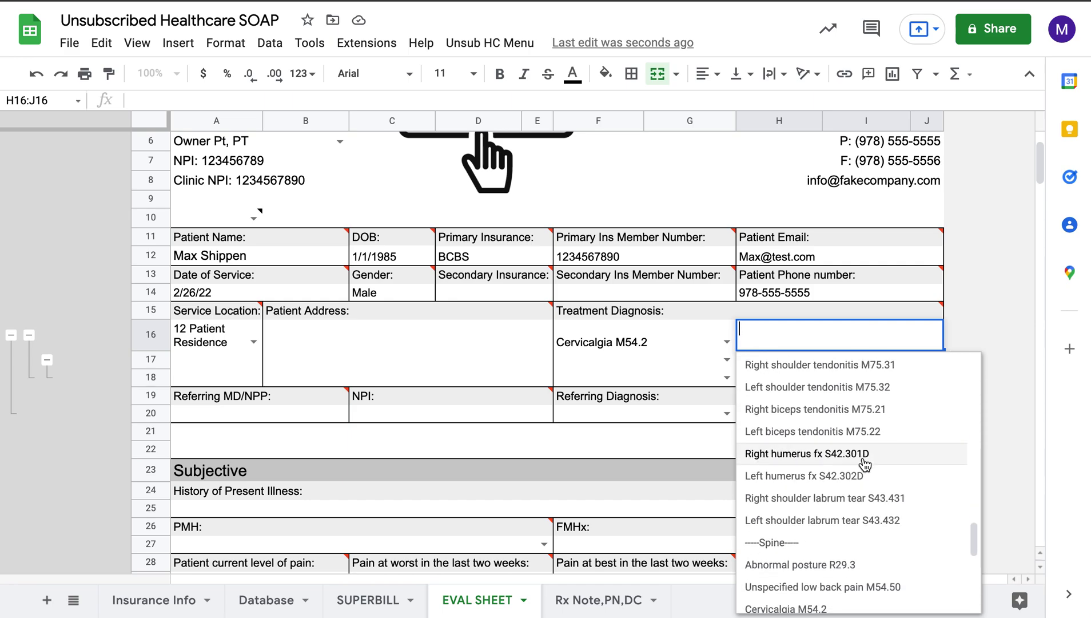
scroll(865, 464, down, 6)
scroll(864, 463, up, 20)
scroll(869, 406, down, 1)
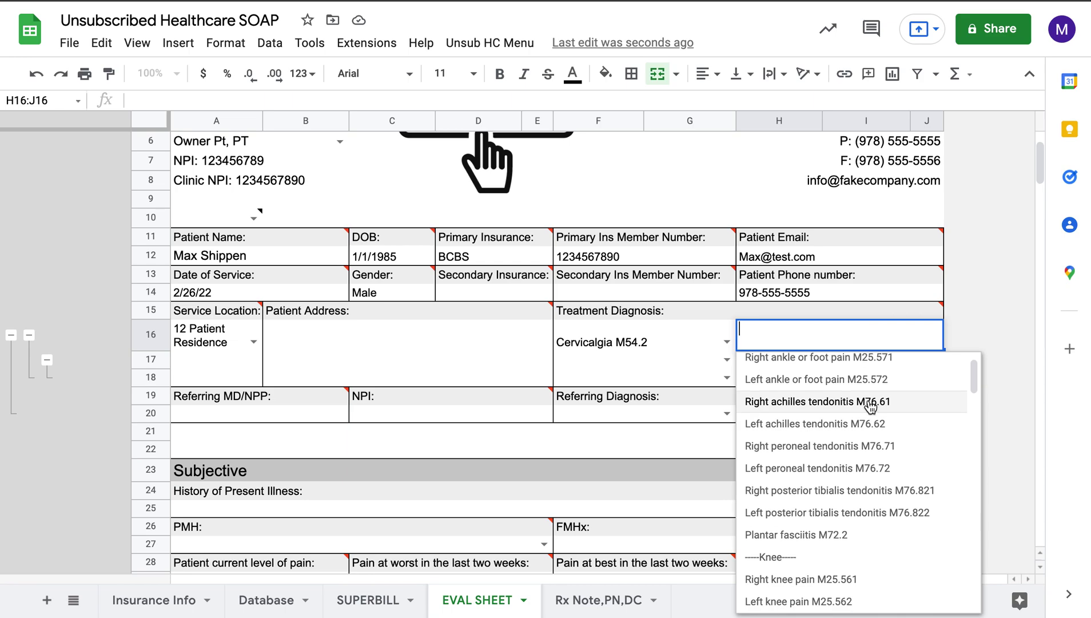
click(983, 304)
click(935, 342)
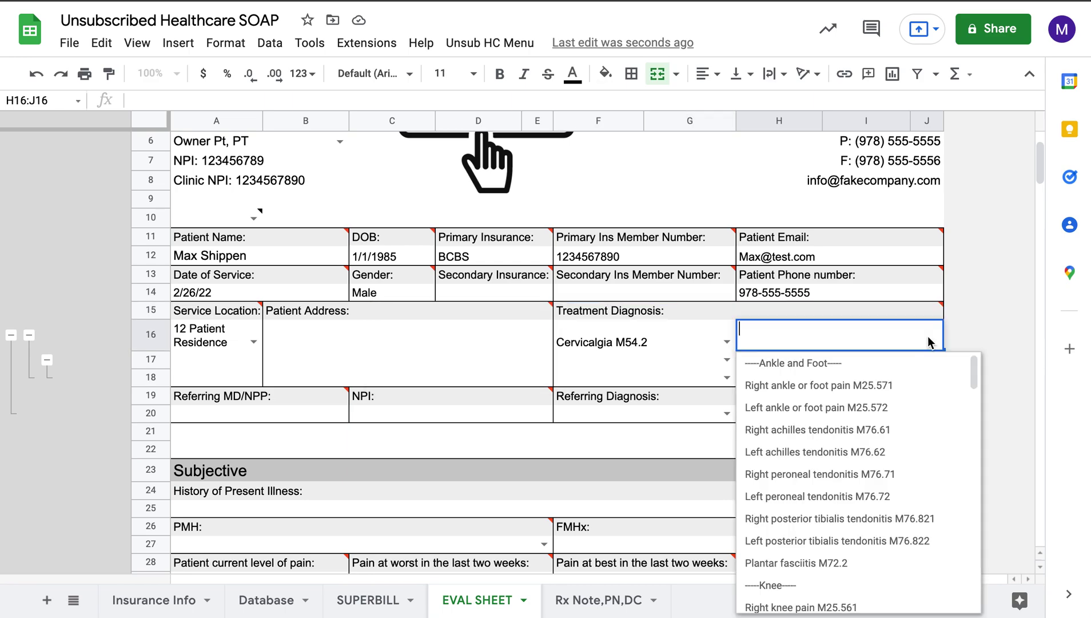
Step: Set H16 to Left ankle or foot pain M25.572 and add 'A NEW ICD10' to its validation list
click(854, 409)
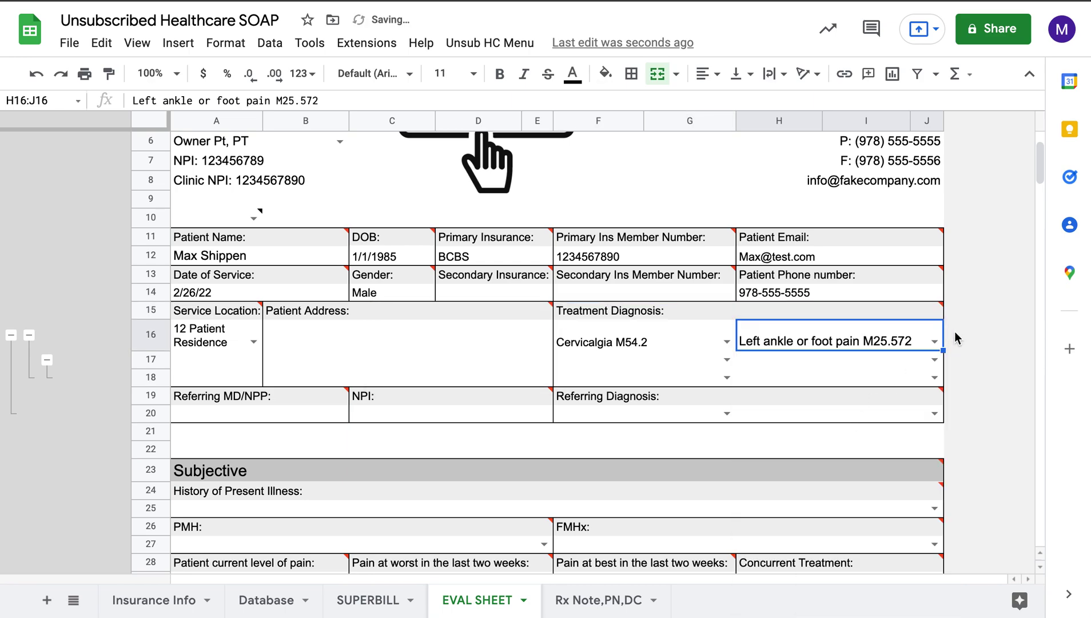
right_click(881, 343)
mouse_move(940, 606)
click(783, 495)
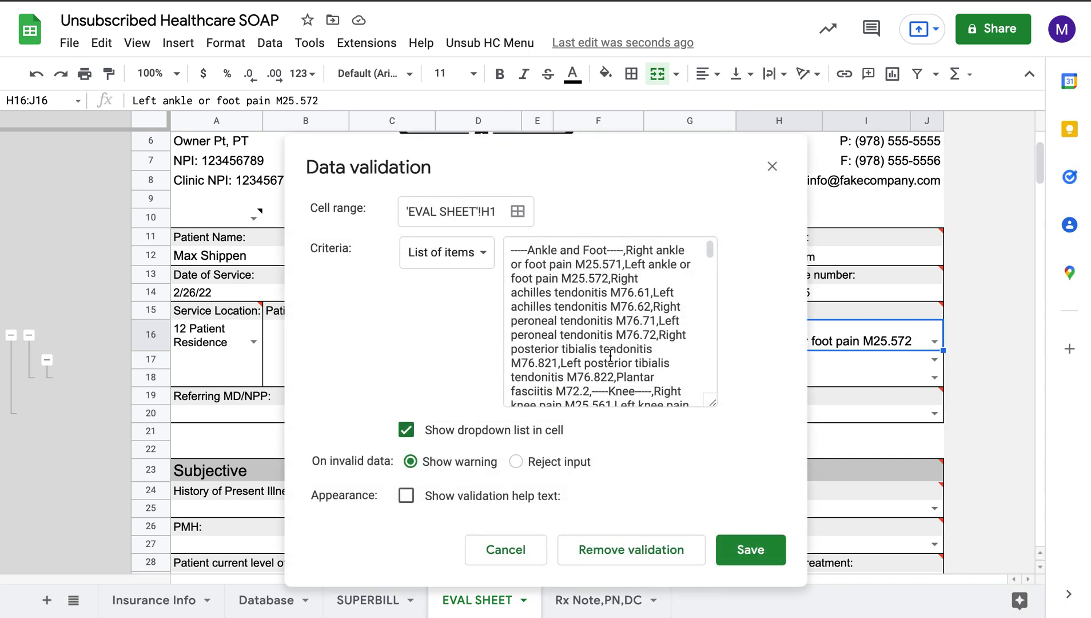
scroll(611, 355, down, 10)
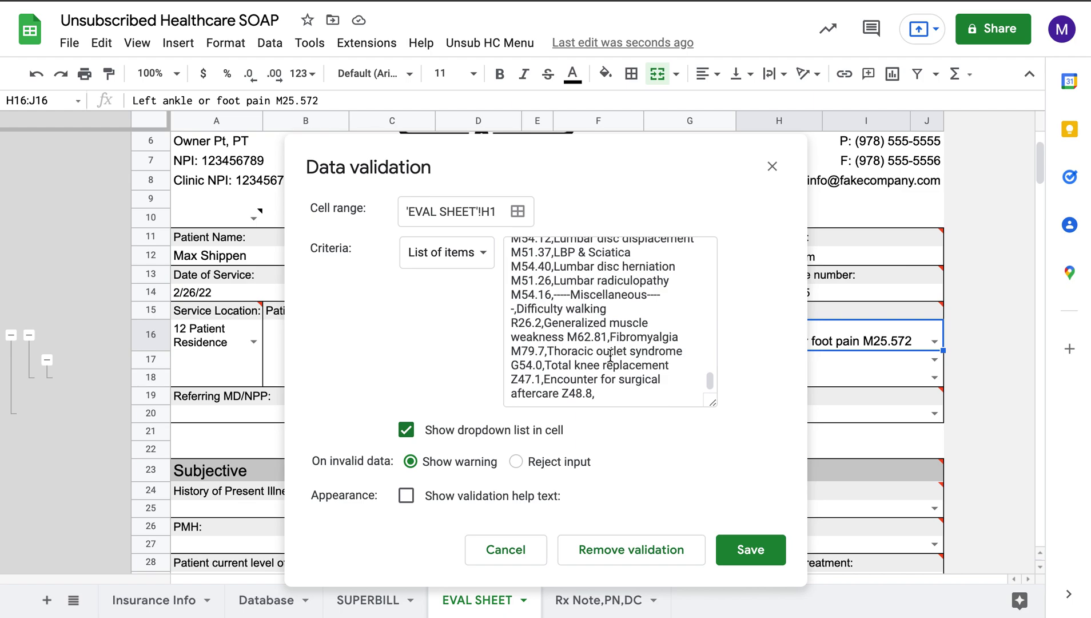
click(613, 397)
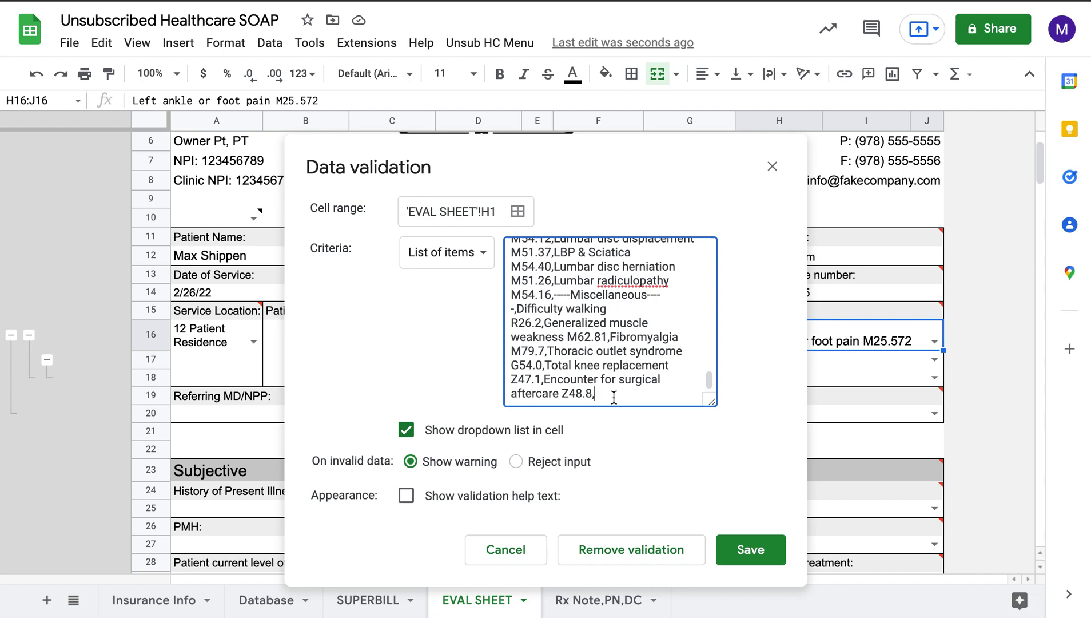
text(A n)
key(BackSpace)
text(NEW ICD10)
click(750, 550)
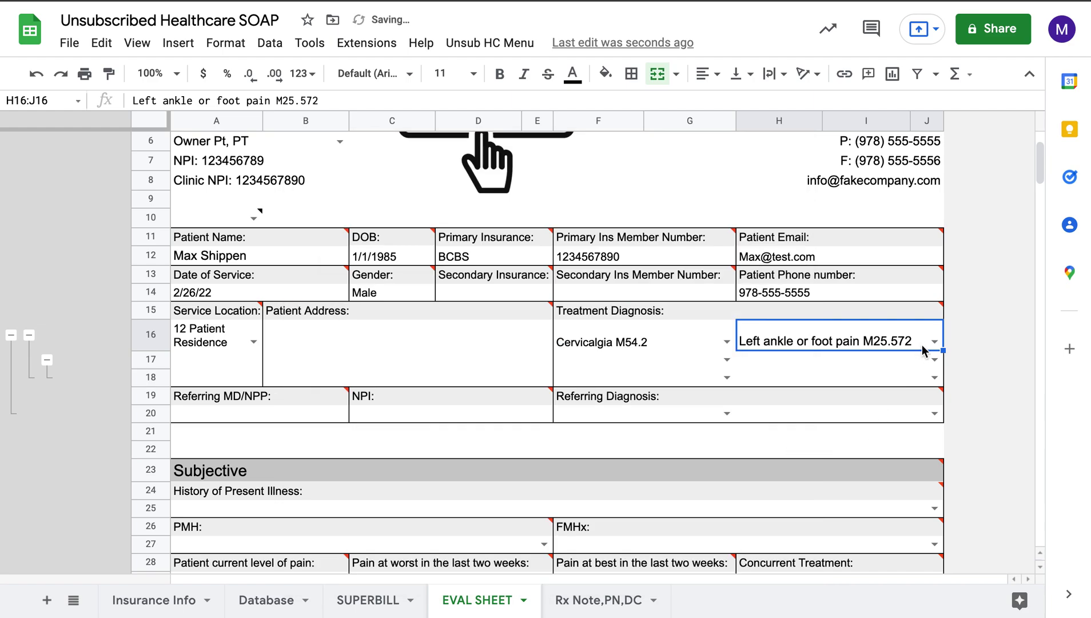
Step: Test the new A NEW ICD10 option, then restore Left ankle or foot pain M25.572
click(932, 342)
scroll(817, 401, down, 10)
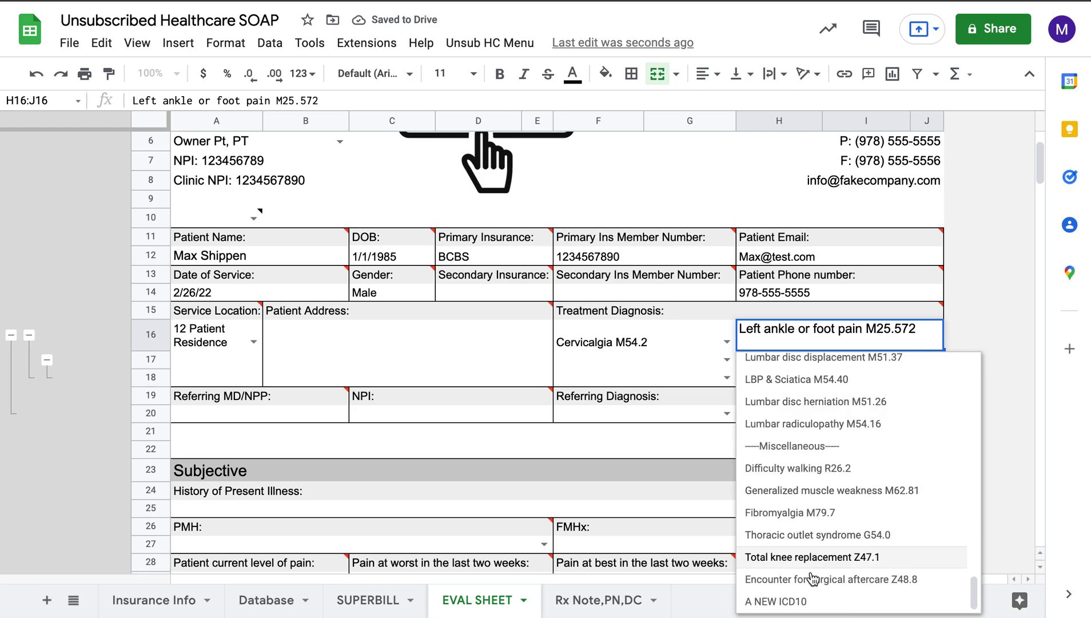
click(811, 600)
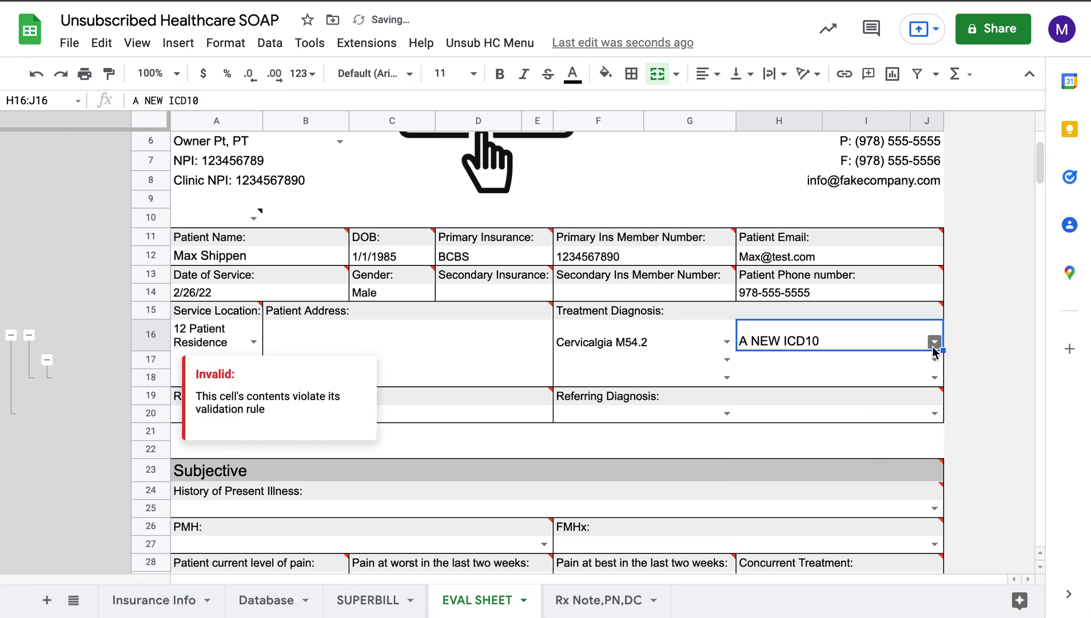
click(900, 344)
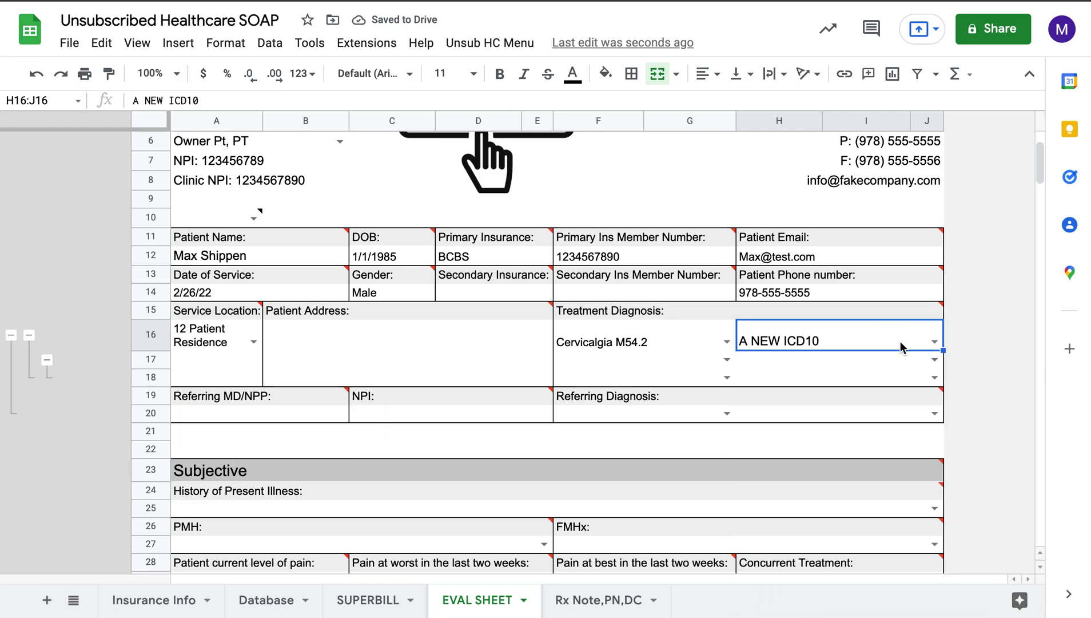
key(Delete)
click(934, 342)
click(975, 333)
text(Left ankle or foot pain M25.572)
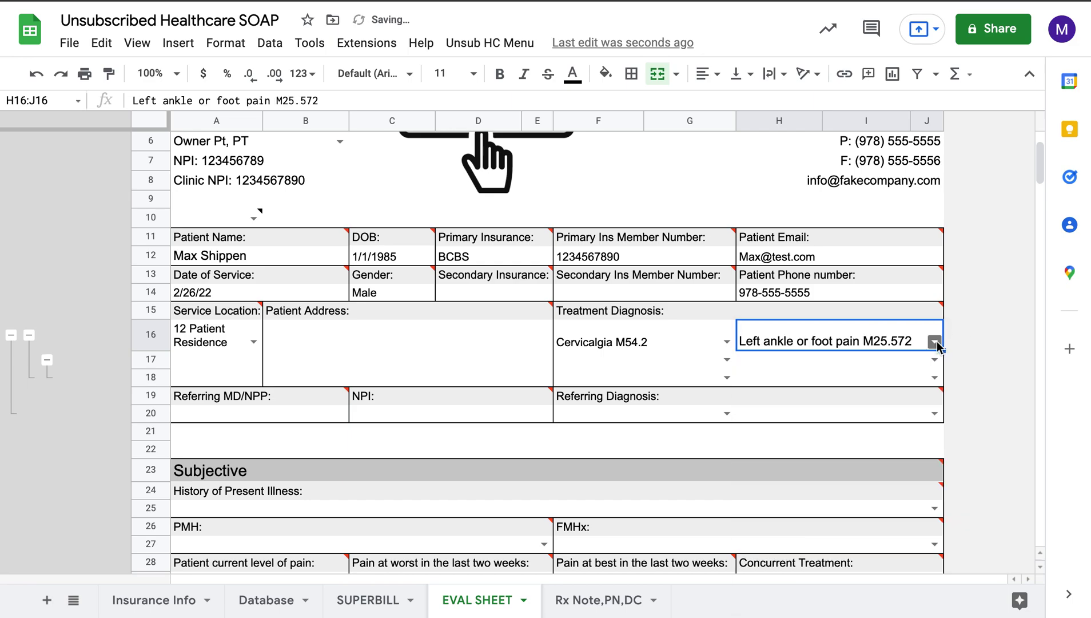
scroll(962, 346, down, 2)
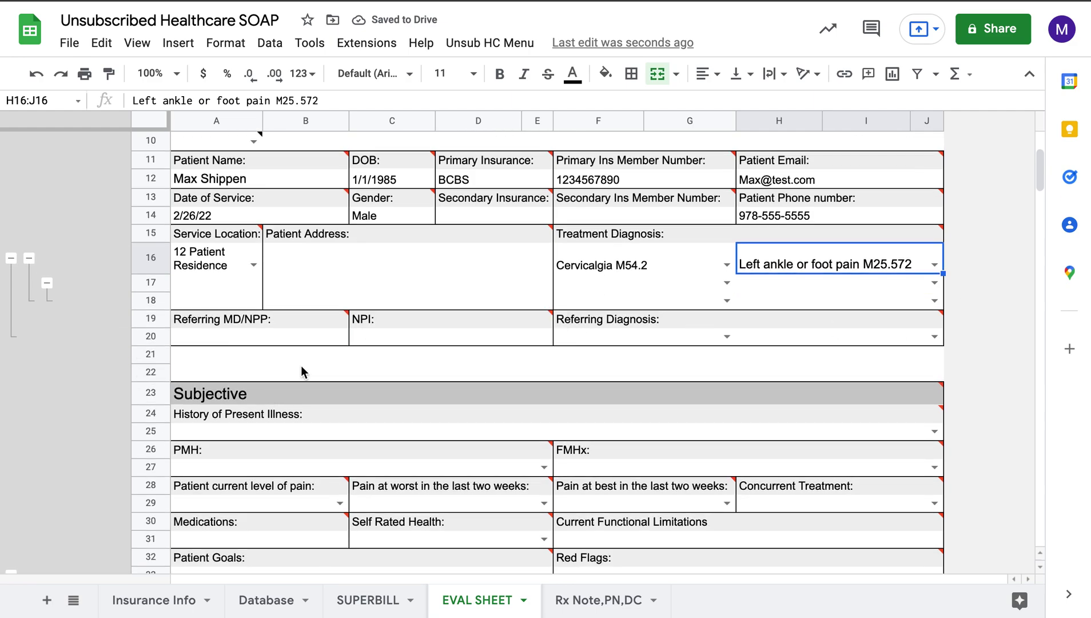
Step: Collapse rows 17–20 holding the extra diagnosis and referring physician fields
mouse_move(237, 322)
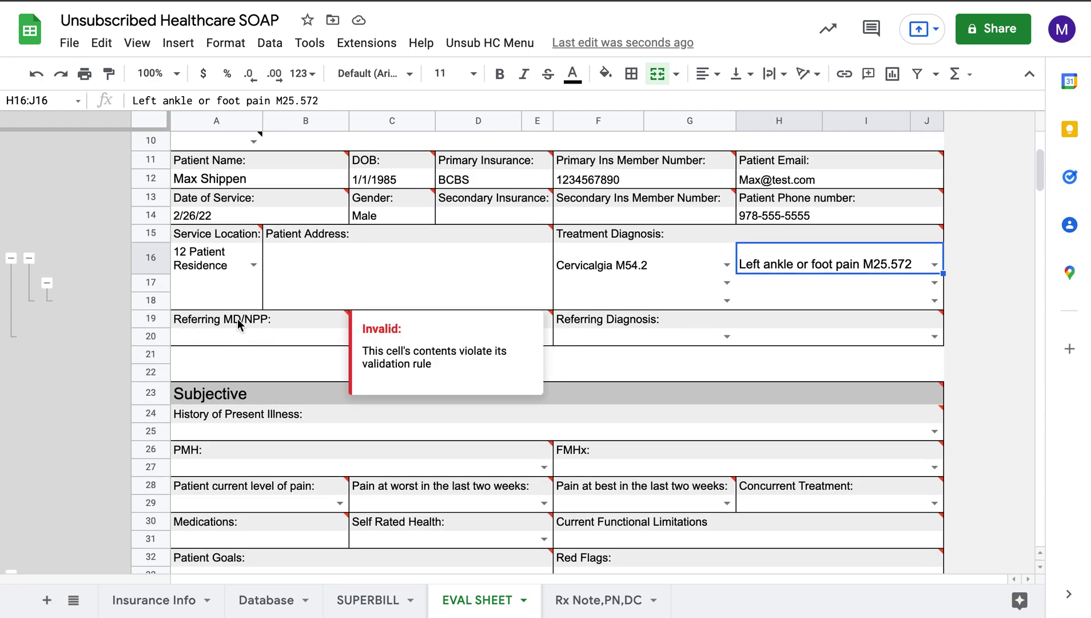
click(11, 258)
click(282, 297)
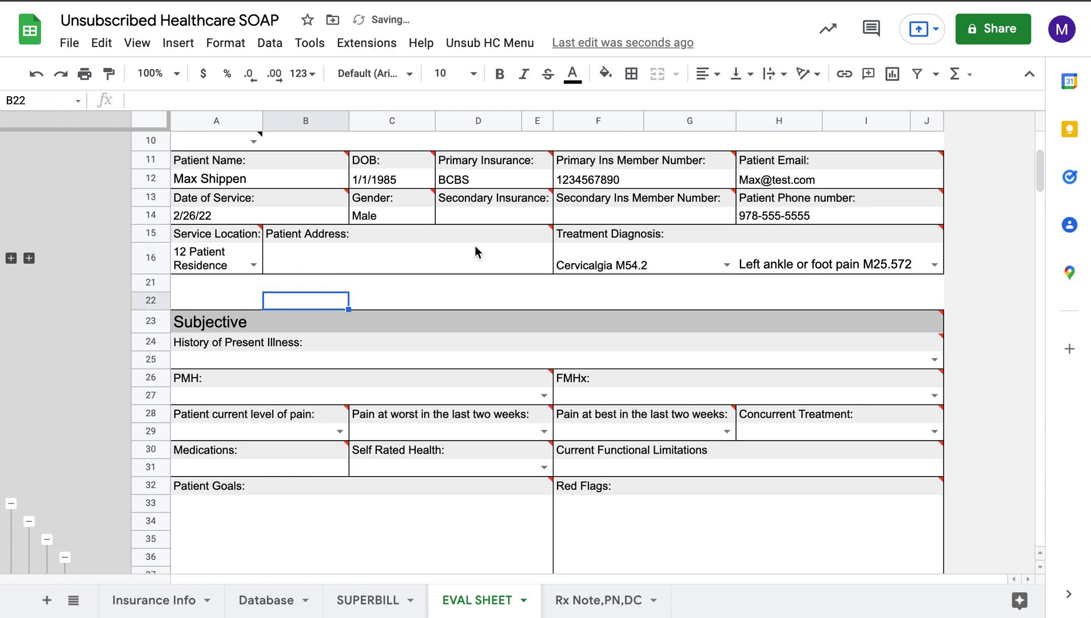
click(634, 260)
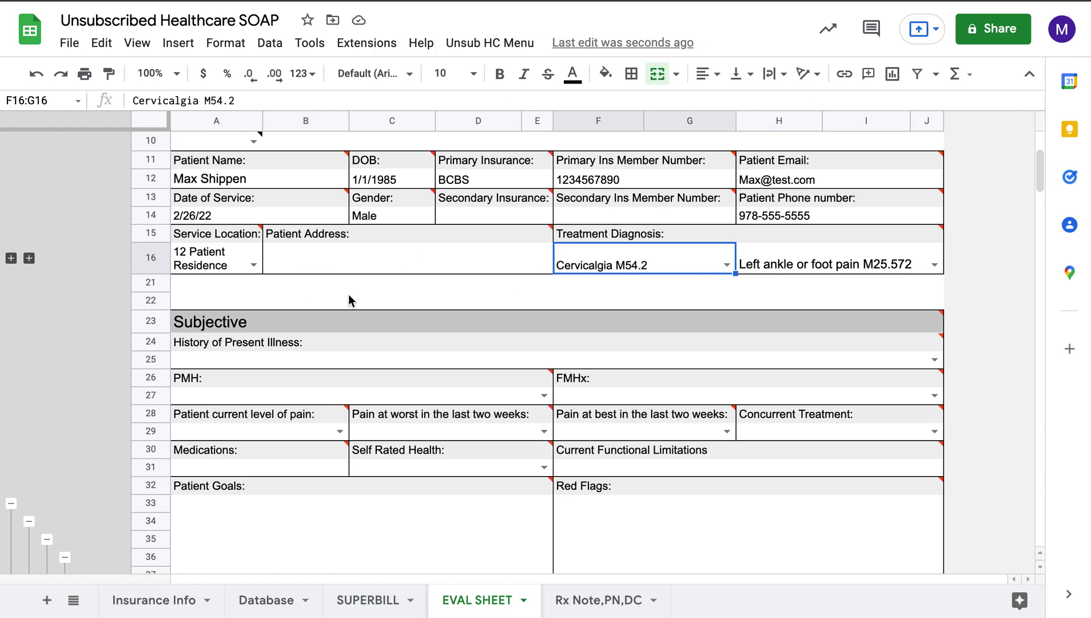
scroll(357, 280, down, 3)
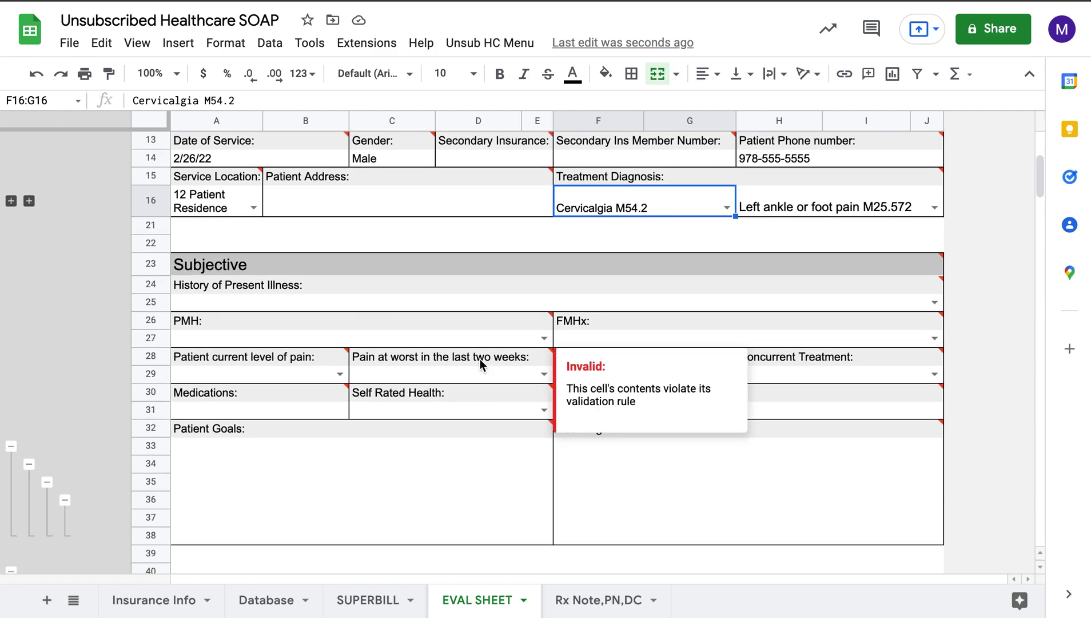
scroll(480, 359, down, 1)
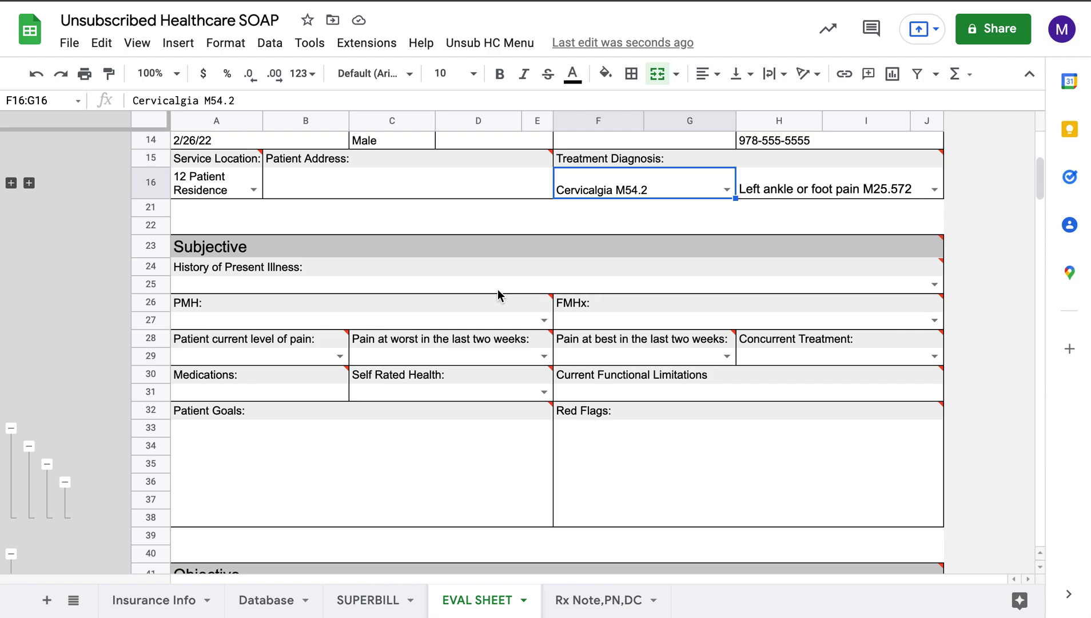
Step: Review the History of Present Illness rows and current pain level choices without changing them
click(871, 289)
click(973, 270)
click(973, 282)
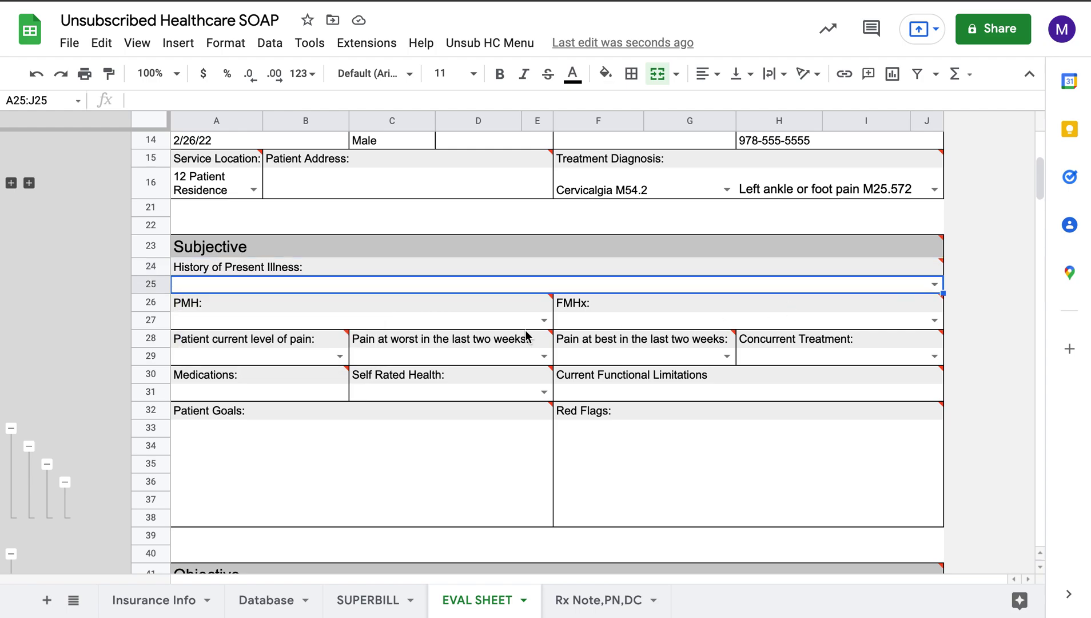
mouse_move(491, 338)
mouse_move(394, 344)
scroll(404, 350, down, 1)
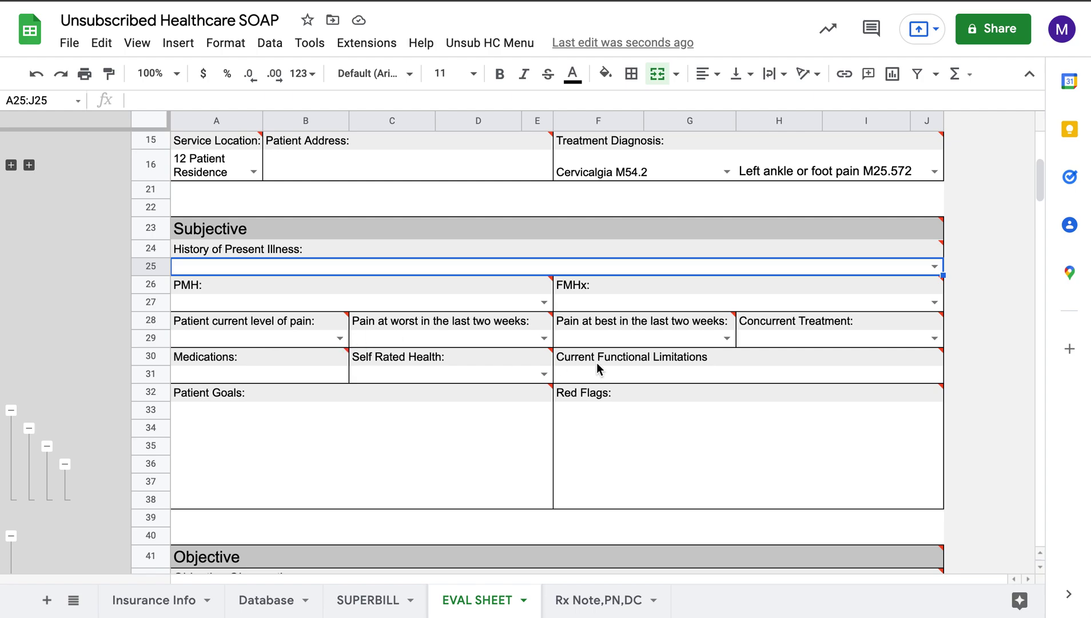
mouse_move(463, 365)
click(342, 338)
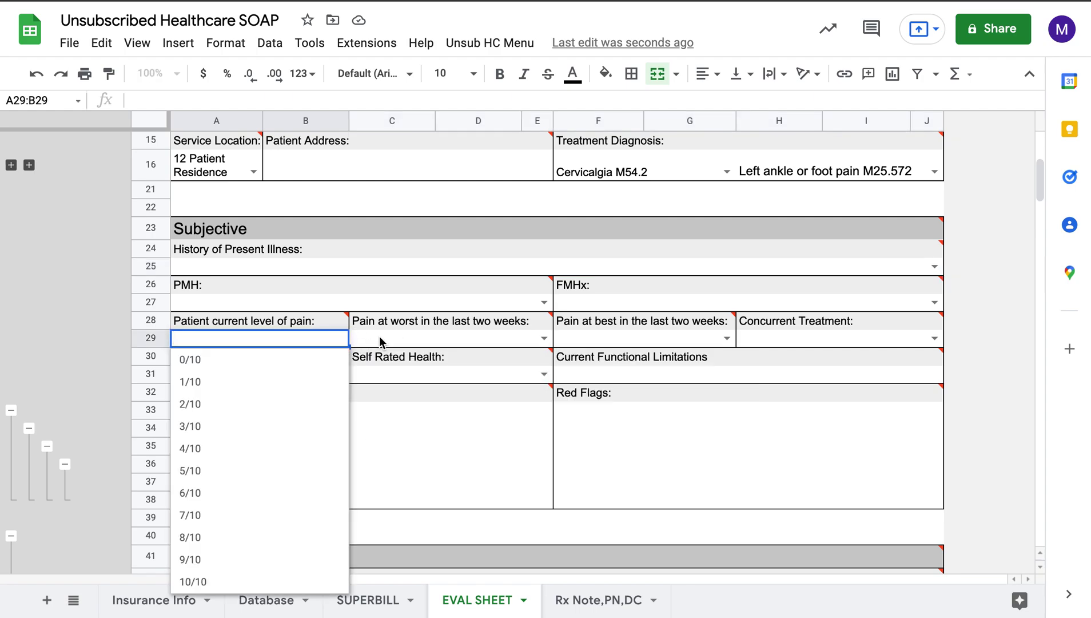
click(447, 450)
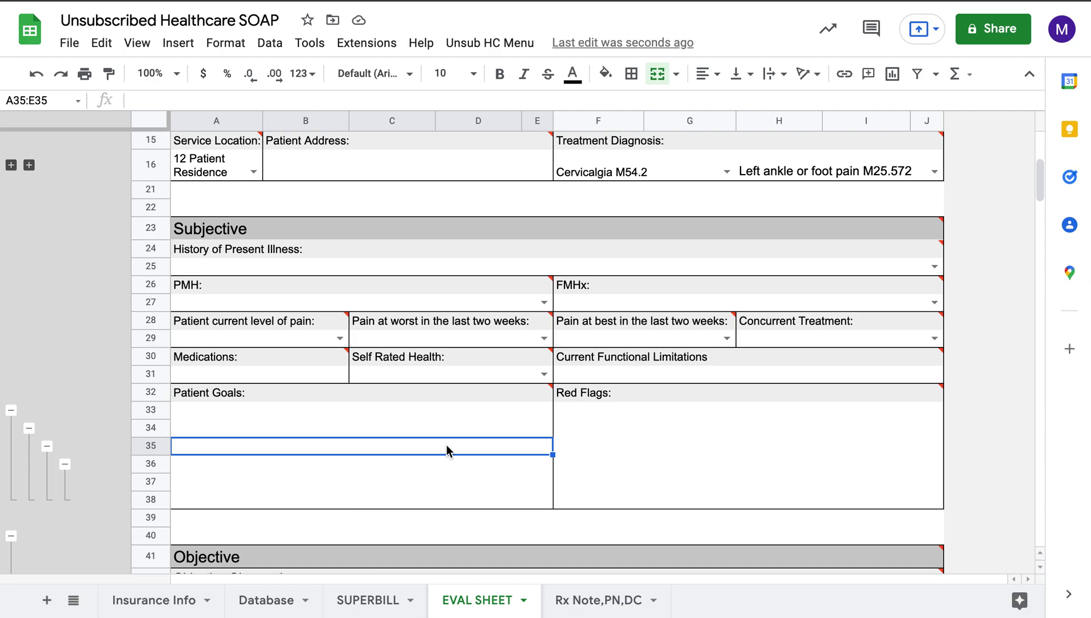
Step: Collapse Patient Goals rows 35–38 and then row 34
scroll(447, 450, down, 3)
scroll(439, 390, down, 1)
scroll(438, 390, down, 1)
click(265, 285)
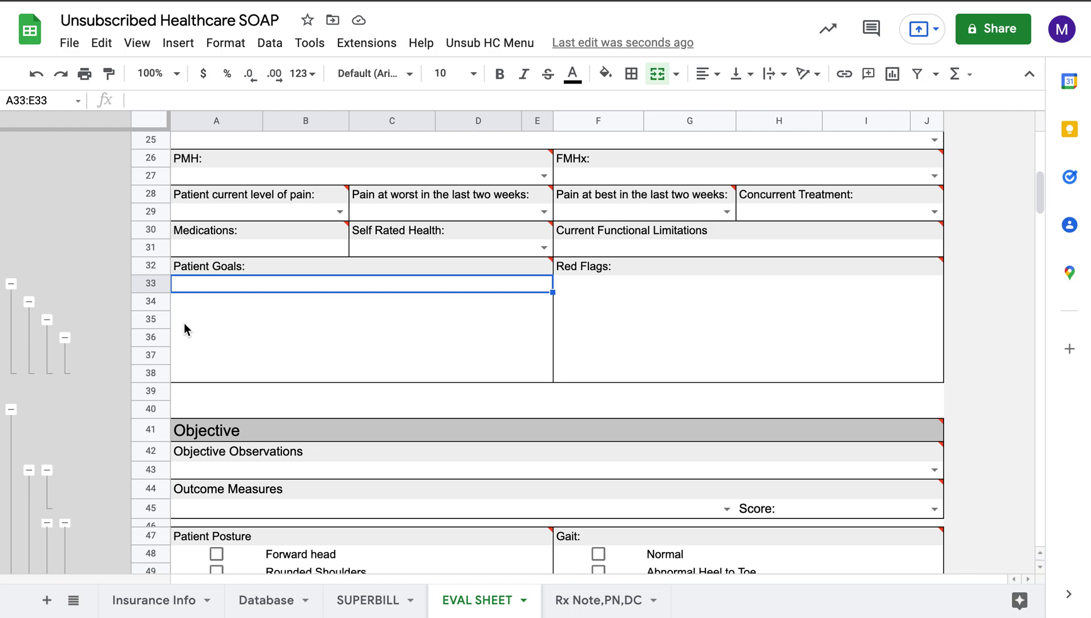
click(29, 301)
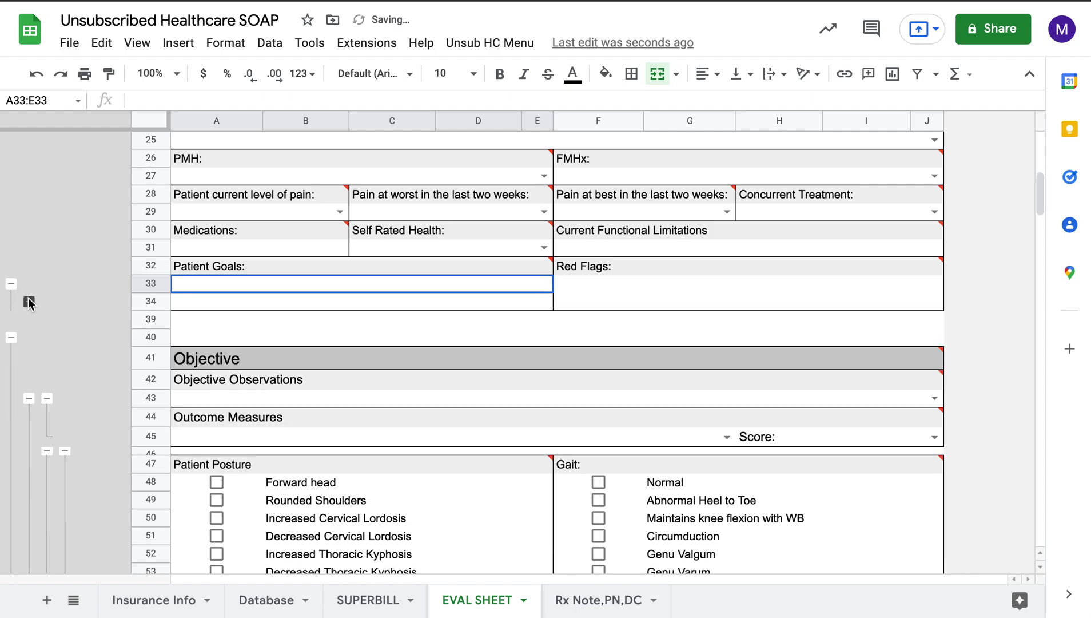
click(11, 283)
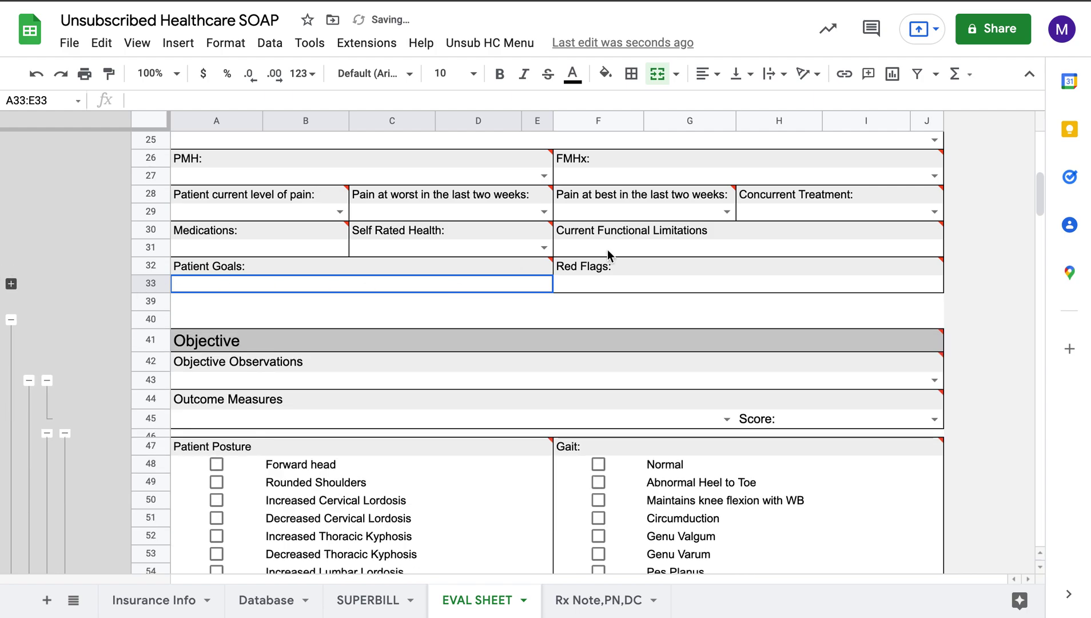
click(494, 306)
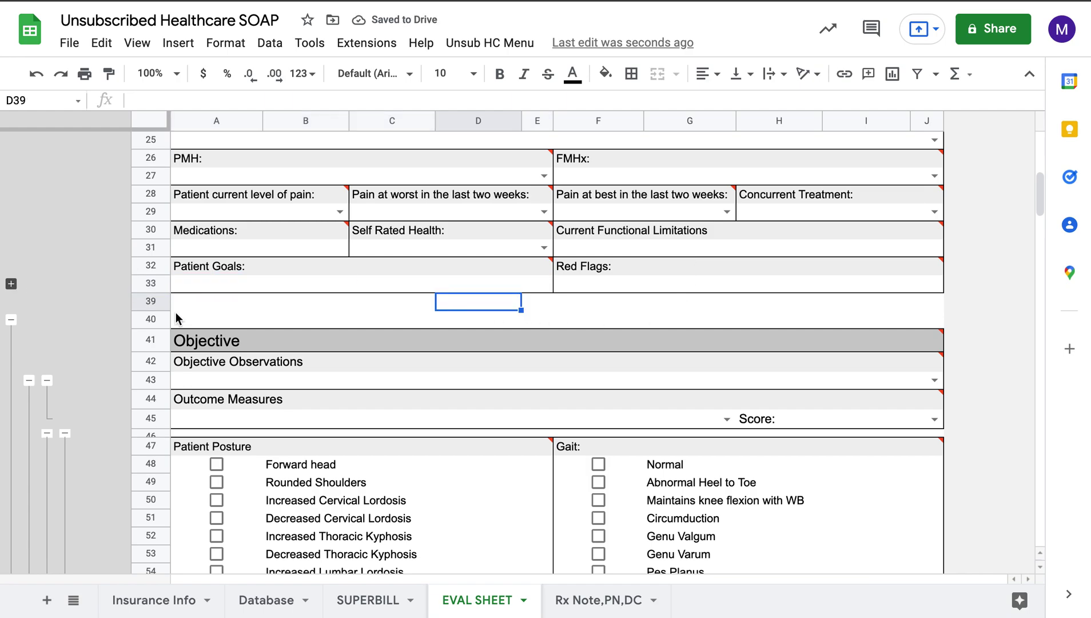
scroll(207, 330, down, 5)
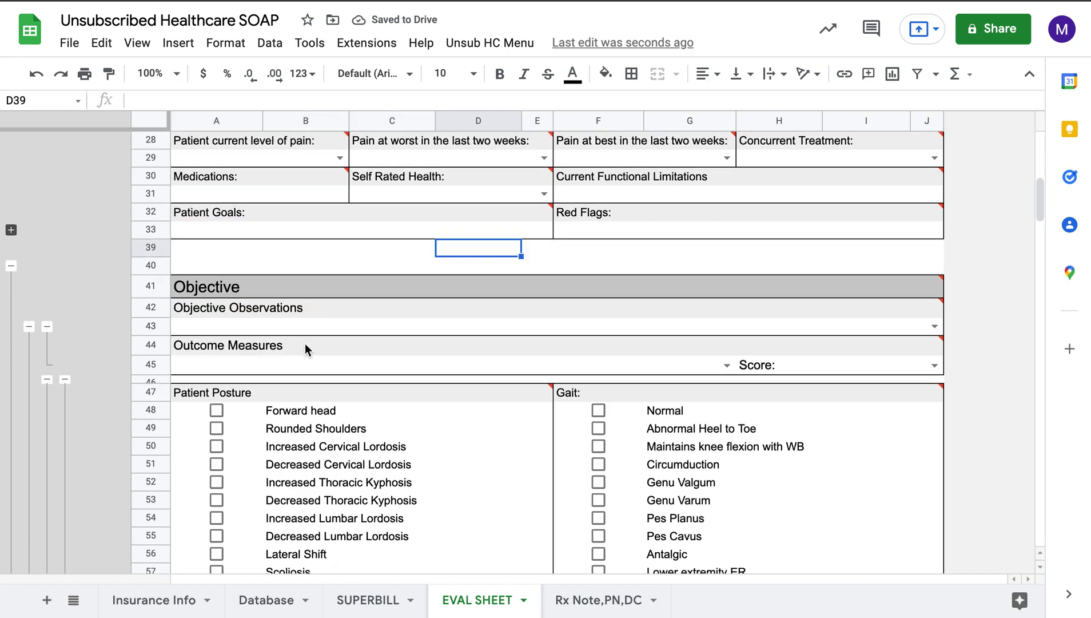
scroll(305, 343, down, 1)
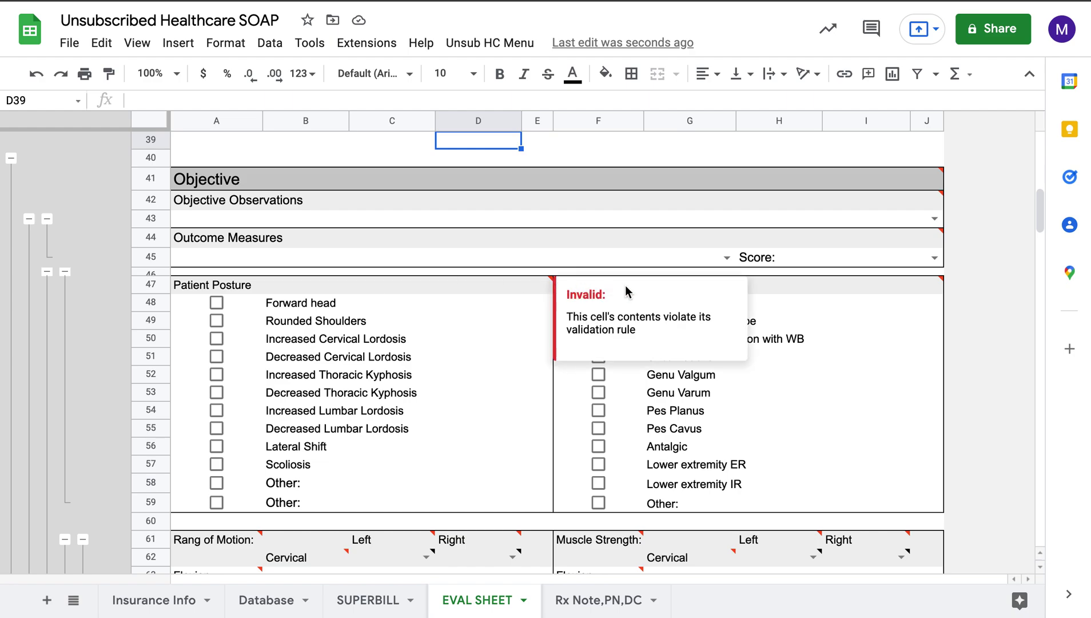
scroll(412, 266, down, 1)
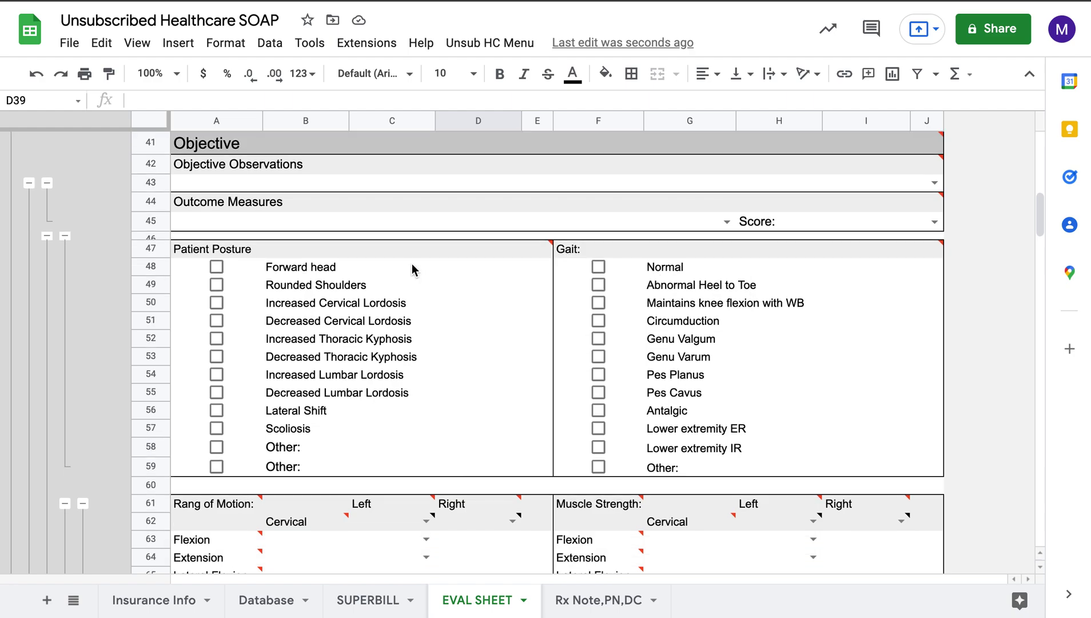
scroll(377, 226, down, 1)
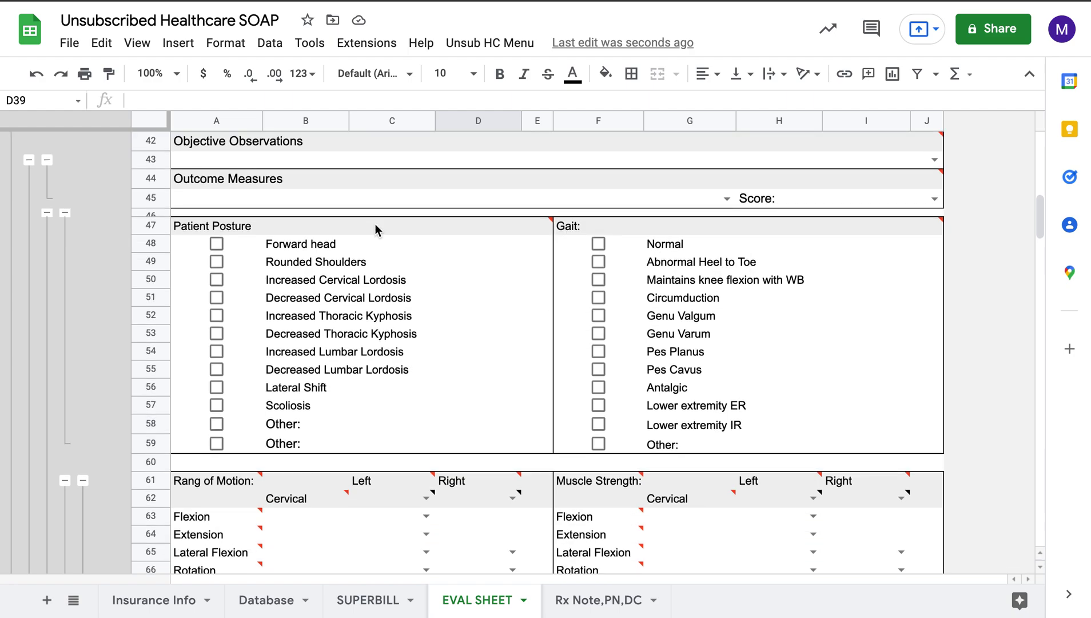
scroll(375, 229, down, 1)
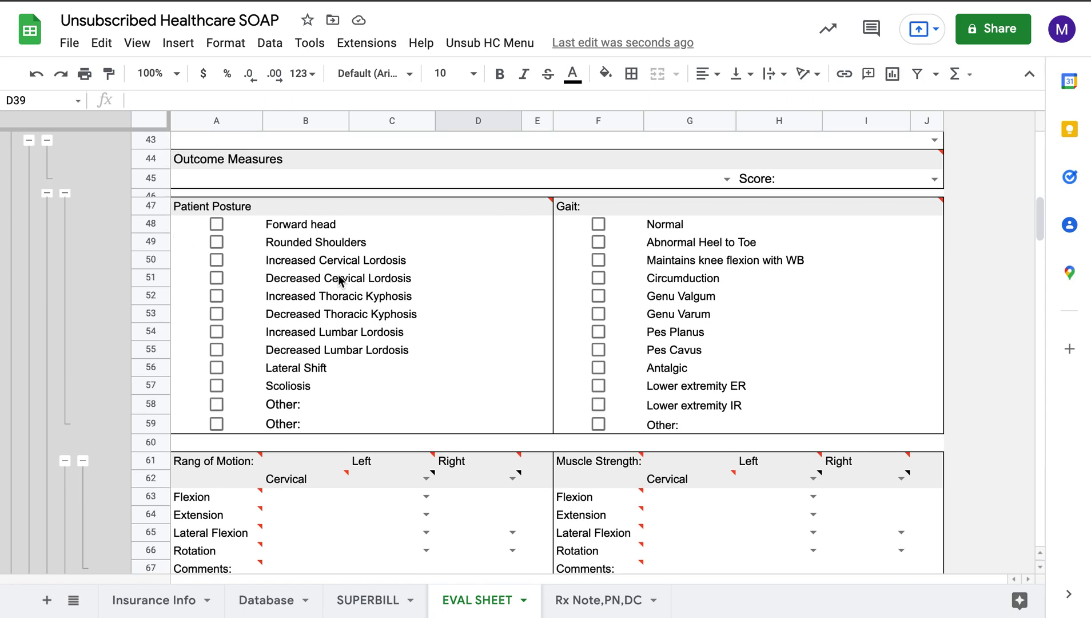
click(307, 227)
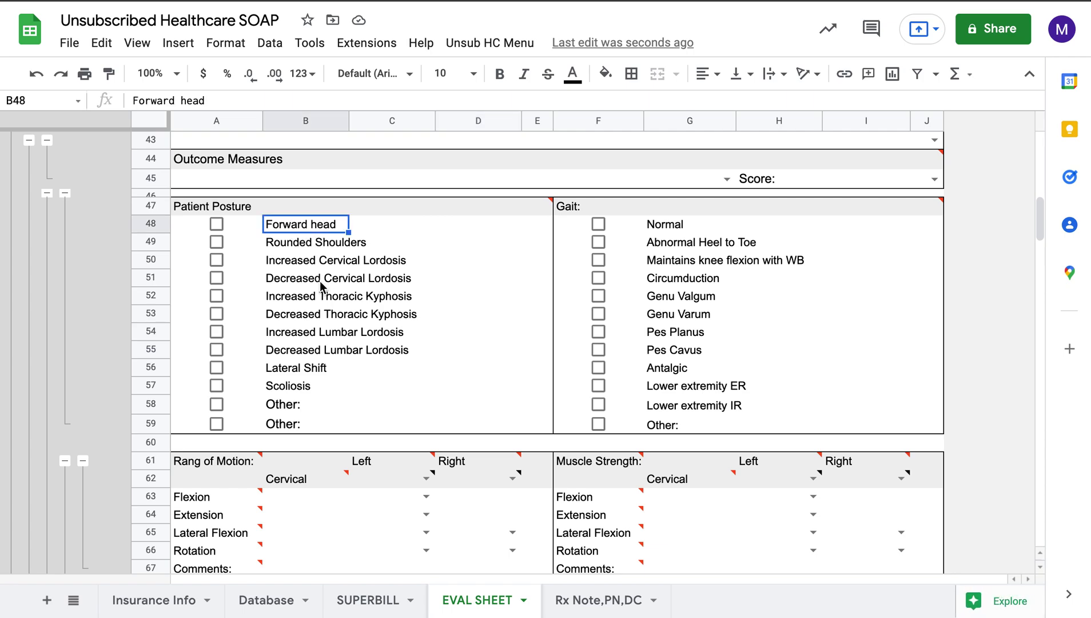
key(Down)
key(Down)
key(Down)
key(Down)
key(Down)
key(Down)
key(Down)
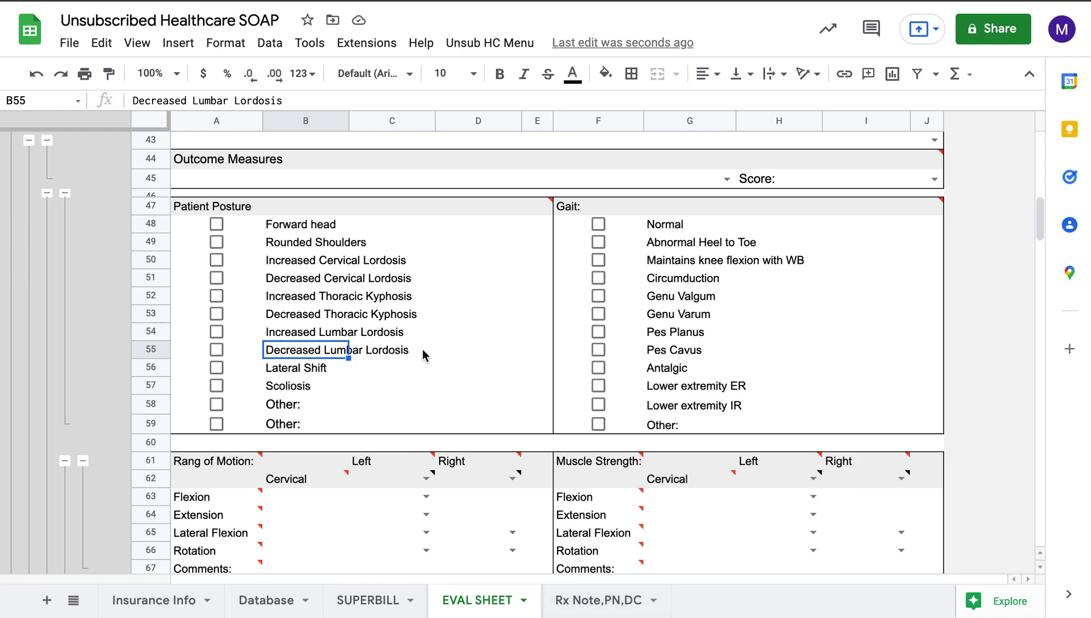
scroll(422, 349, down, 1)
scroll(420, 337, down, 3)
scroll(463, 344, down, 1)
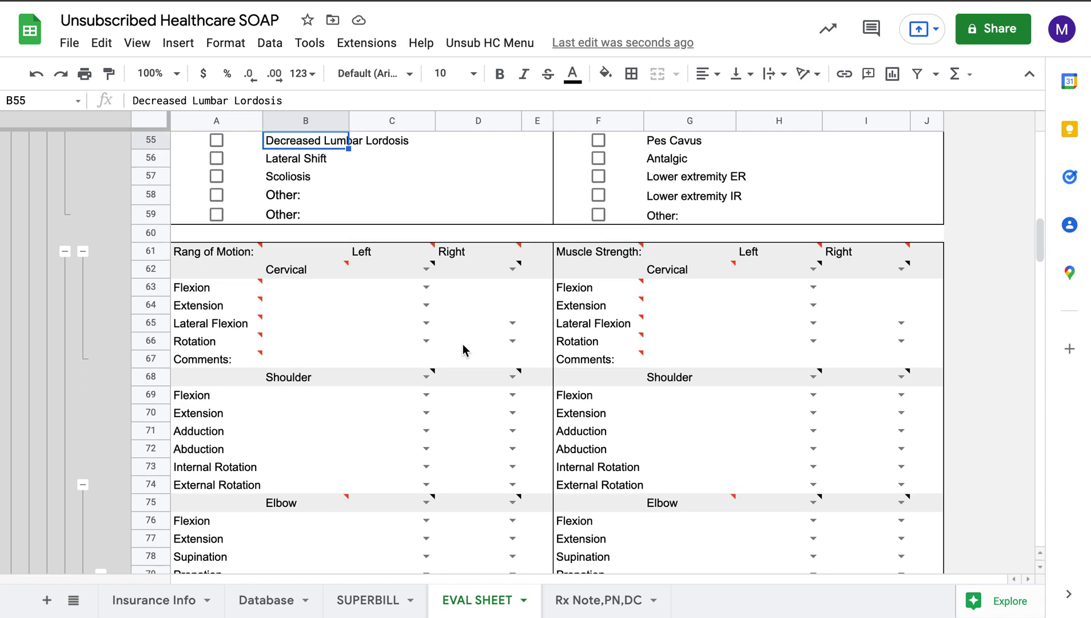
click(427, 269)
click(400, 313)
click(429, 276)
click(413, 292)
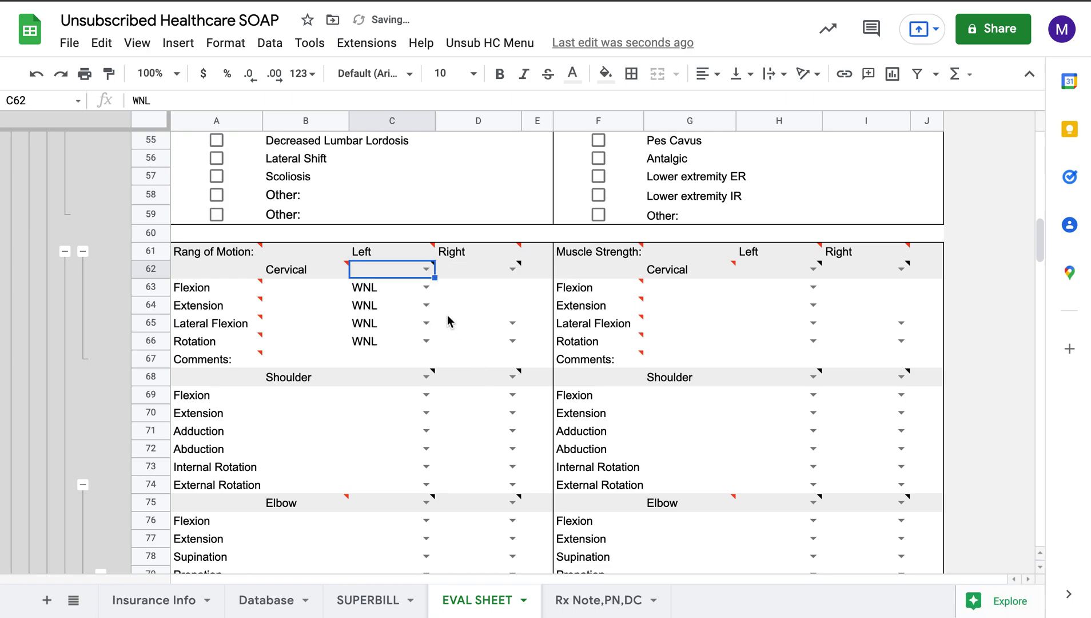
double_click(421, 287)
scroll(389, 468, down, 2)
scroll(389, 464, down, 2)
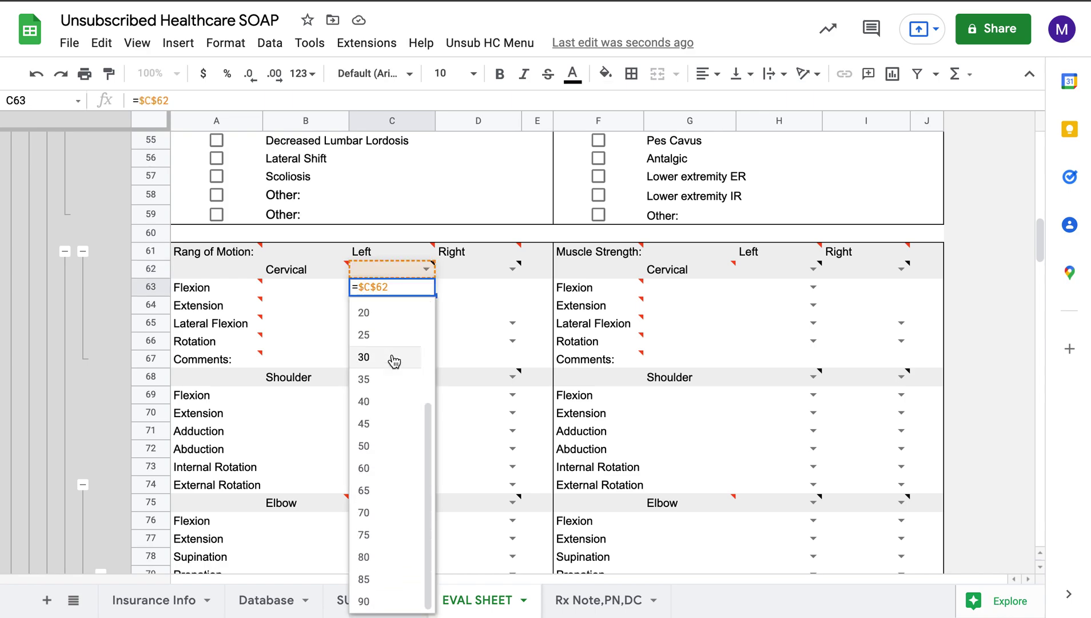
click(462, 329)
double_click(421, 302)
scroll(417, 463, down, 4)
click(481, 344)
double_click(425, 320)
scroll(406, 425, down, 1)
click(460, 362)
double_click(426, 340)
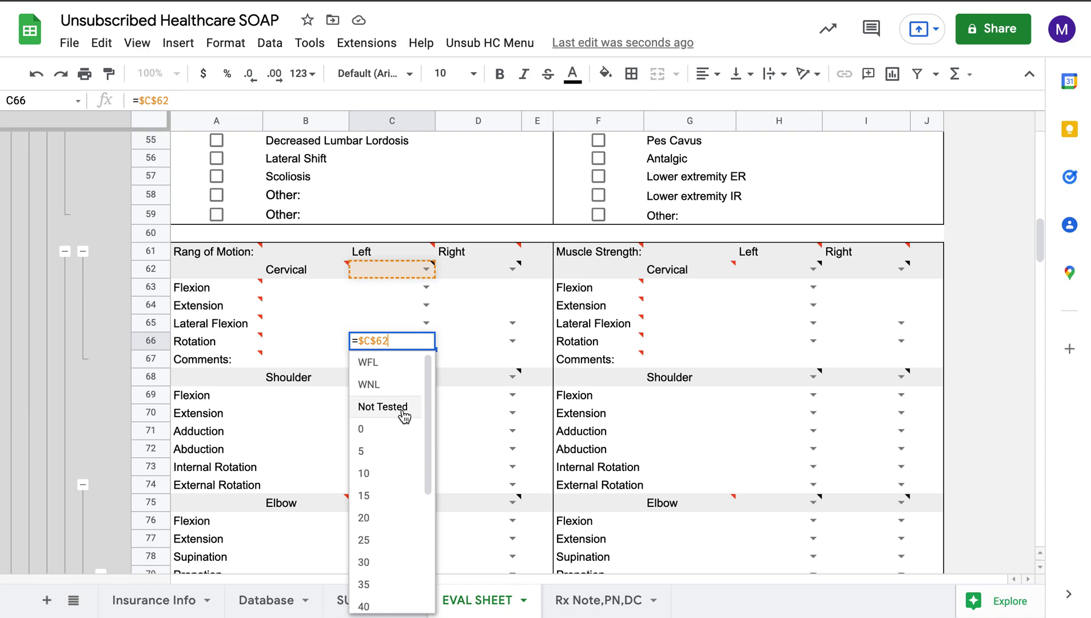
scroll(405, 414, down, 3)
click(446, 380)
double_click(425, 394)
scroll(394, 486, down, 5)
click(488, 448)
double_click(426, 413)
scroll(425, 485, down, 5)
click(495, 436)
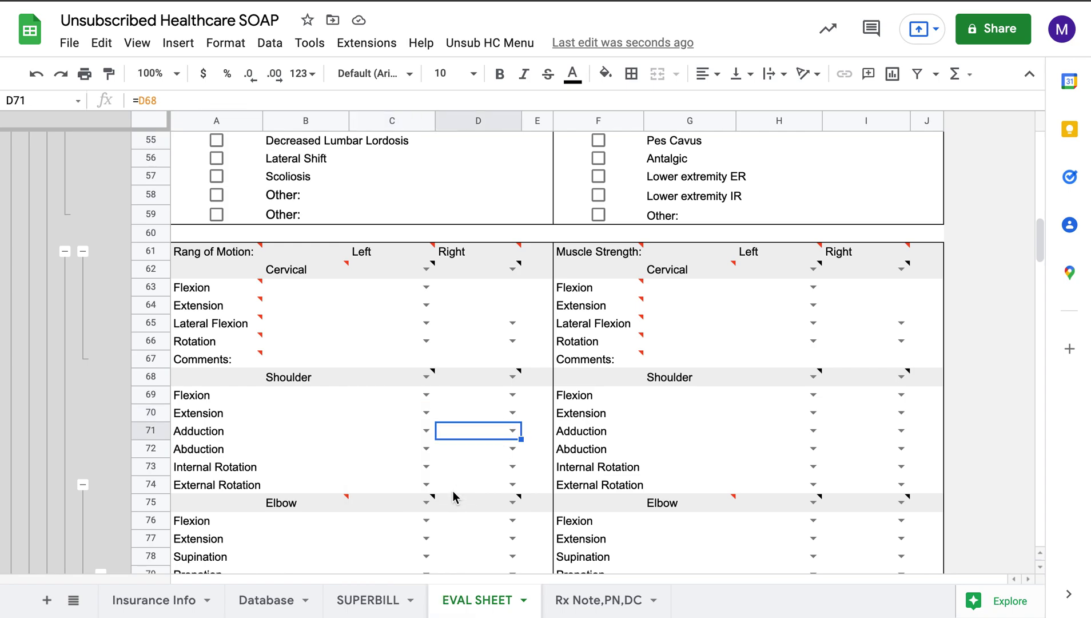
scroll(453, 490, down, 1)
Step: Try cervical Left strength grades 4+/5, 4/5 and WNL, then clear the grade
scroll(452, 490, down, 5)
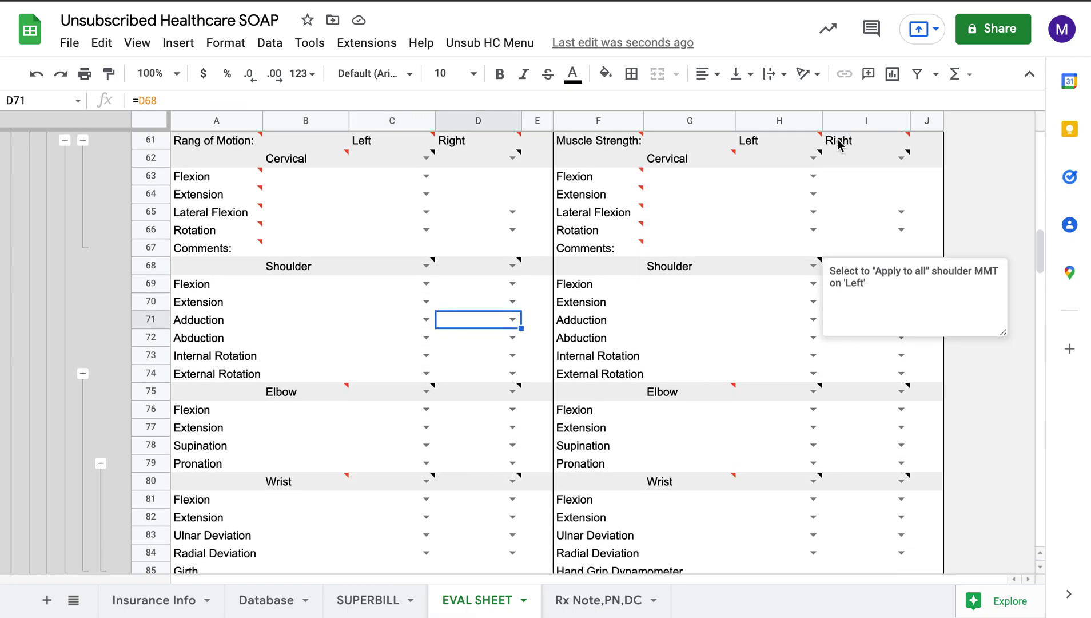
double_click(818, 156)
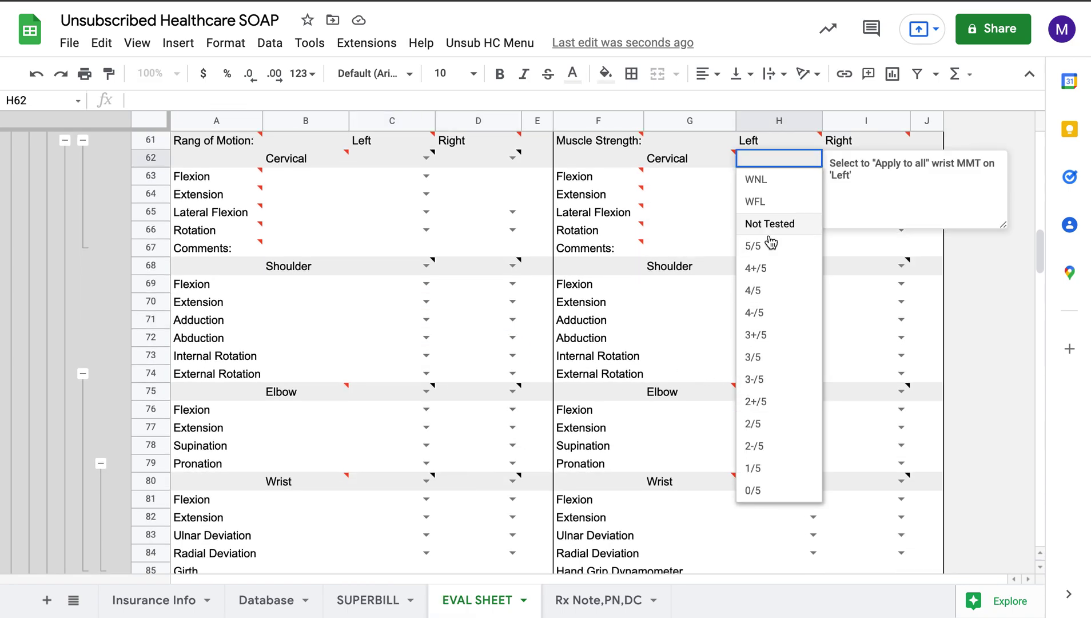
click(772, 270)
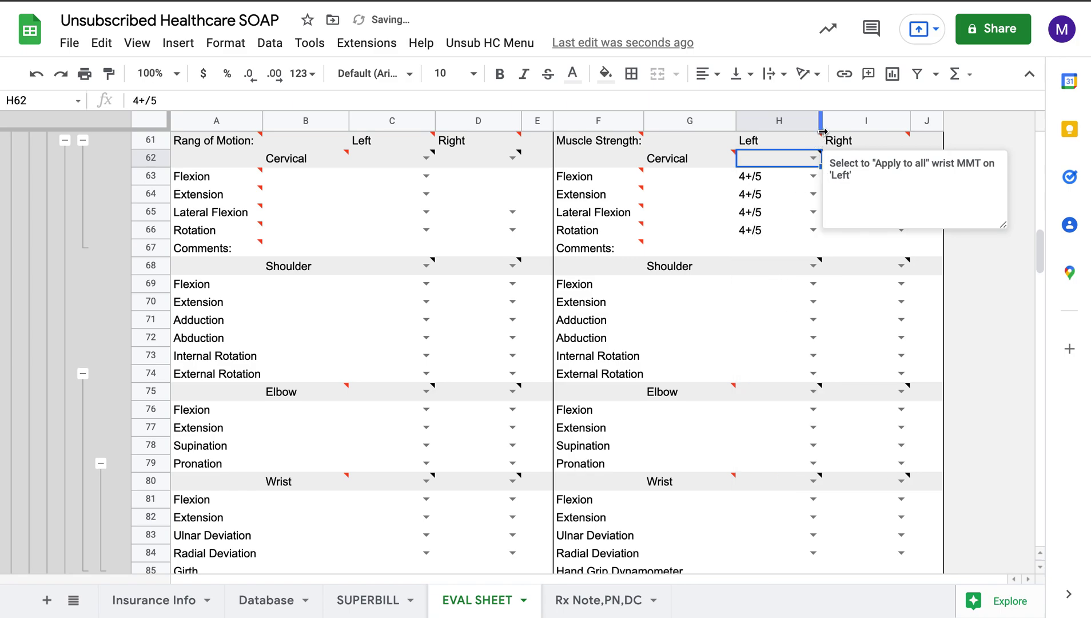
click(814, 158)
click(771, 289)
click(812, 160)
click(780, 178)
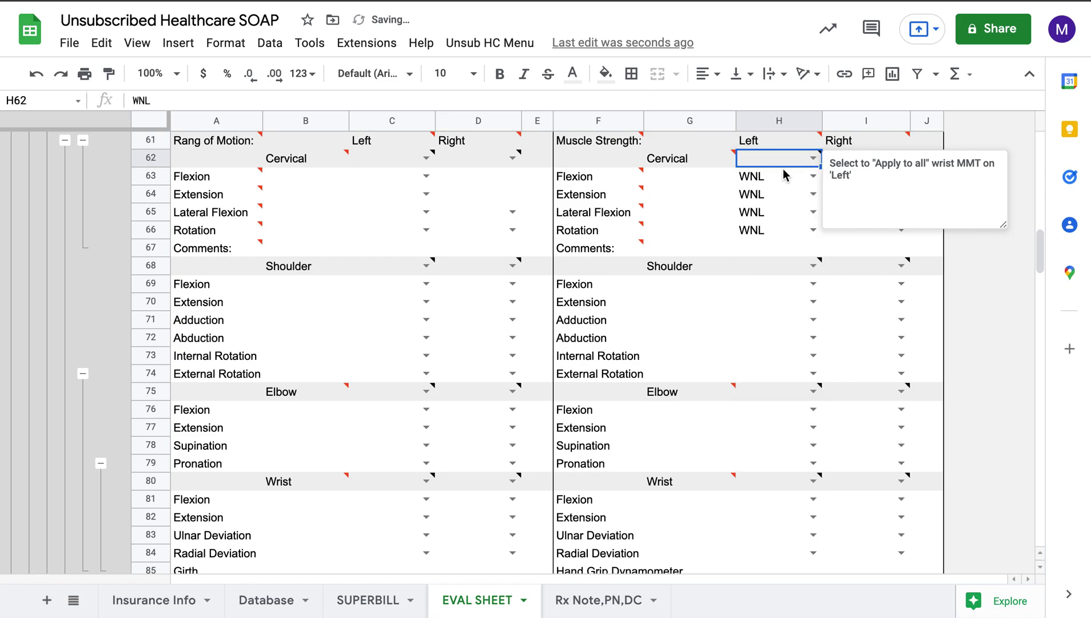
key(Delete)
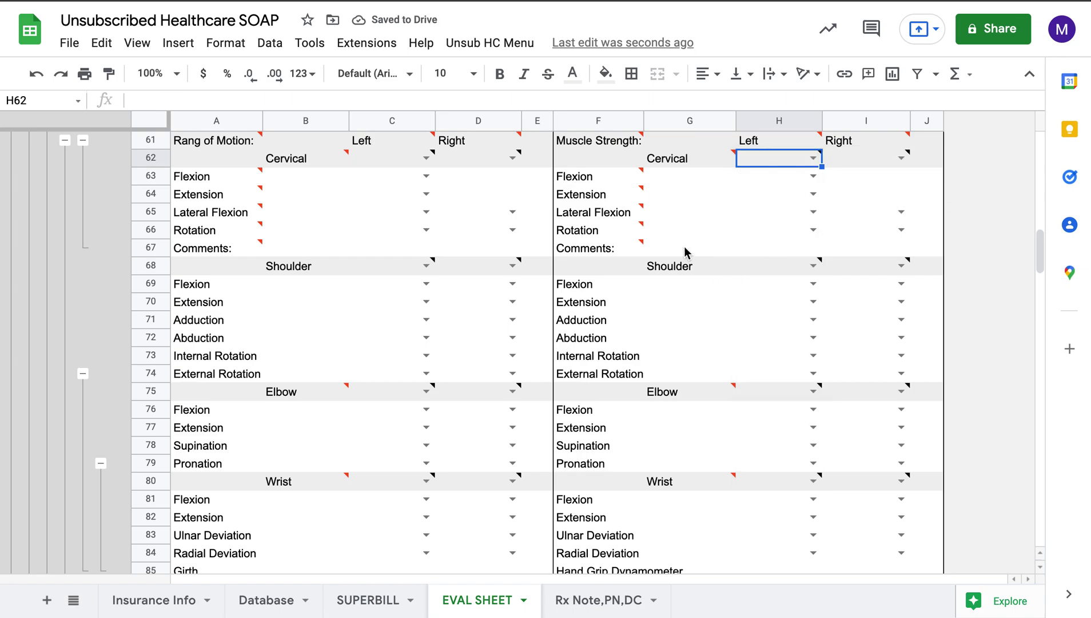
Step: Collapse the hip, knee and ankle range-of-motion and strength rows 88–110
scroll(684, 251, down, 3)
scroll(684, 251, up, 5)
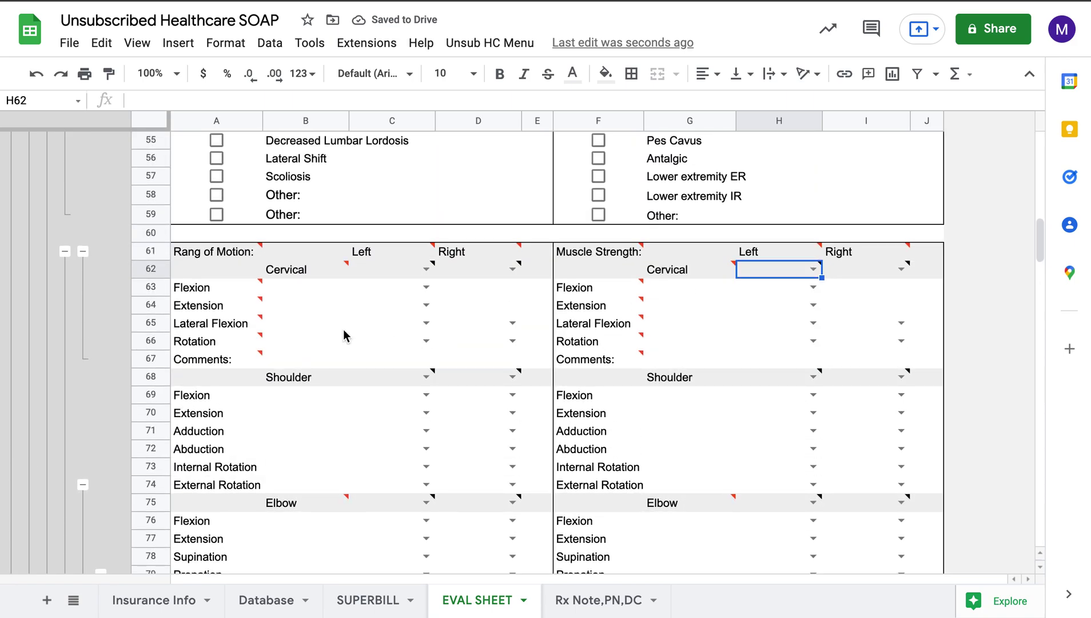
click(67, 251)
click(65, 268)
scroll(108, 329, down, 7)
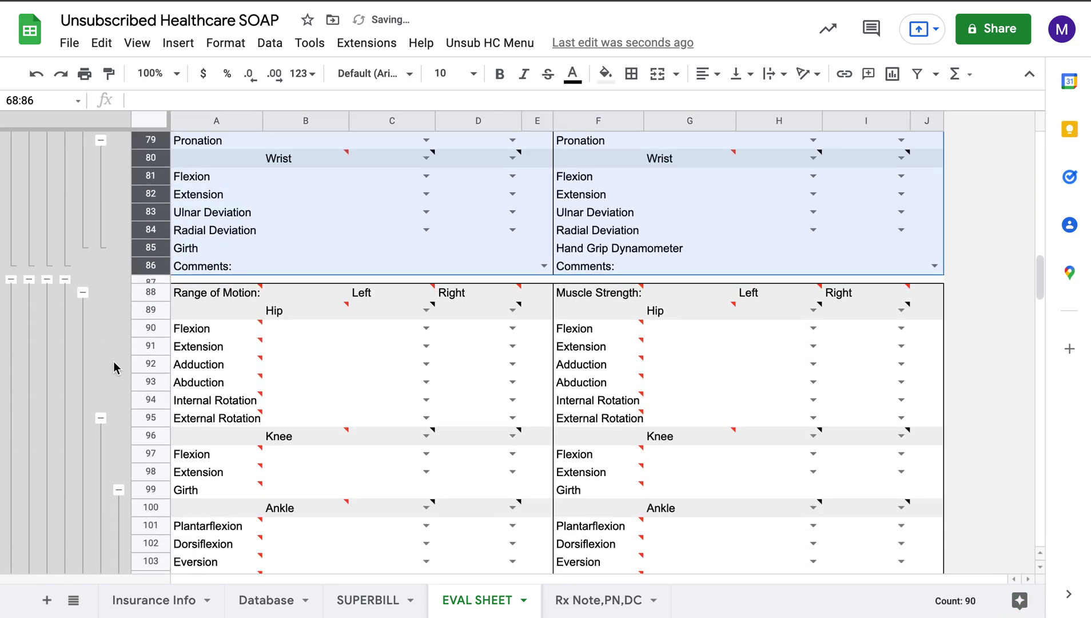
scroll(196, 333, down, 2)
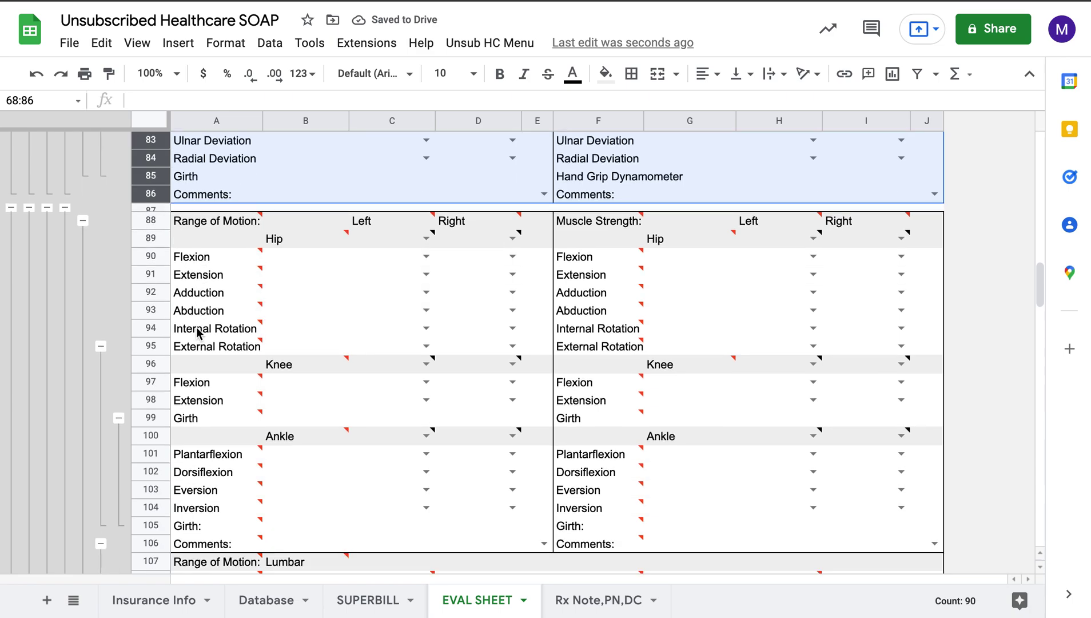
click(82, 221)
click(66, 210)
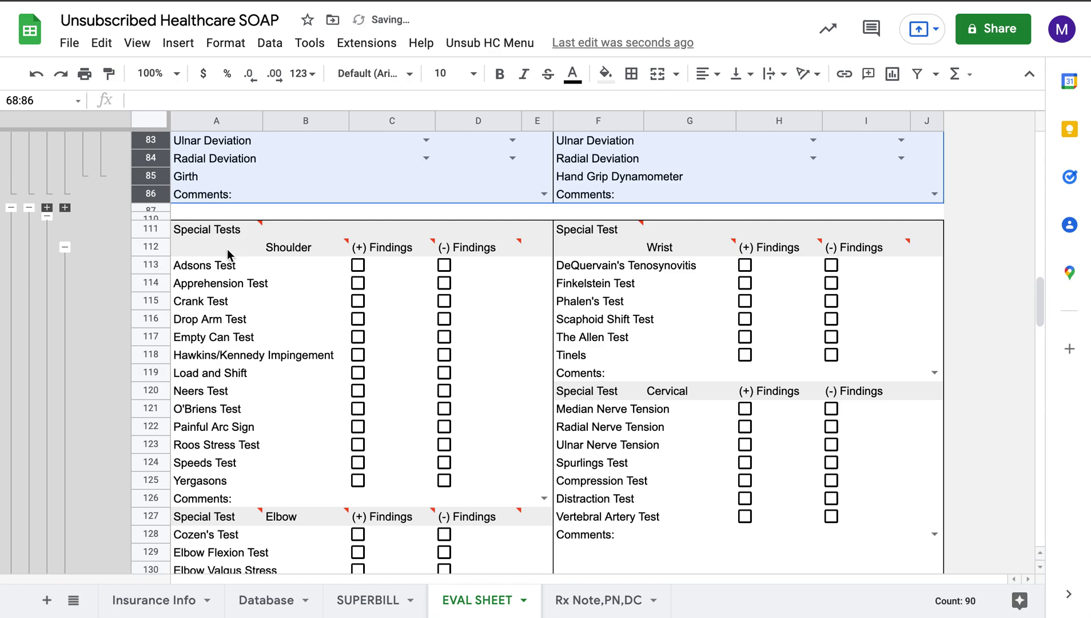
scroll(224, 249, down, 1)
scroll(224, 249, down, 1)
click(213, 231)
scroll(215, 279, down, 1)
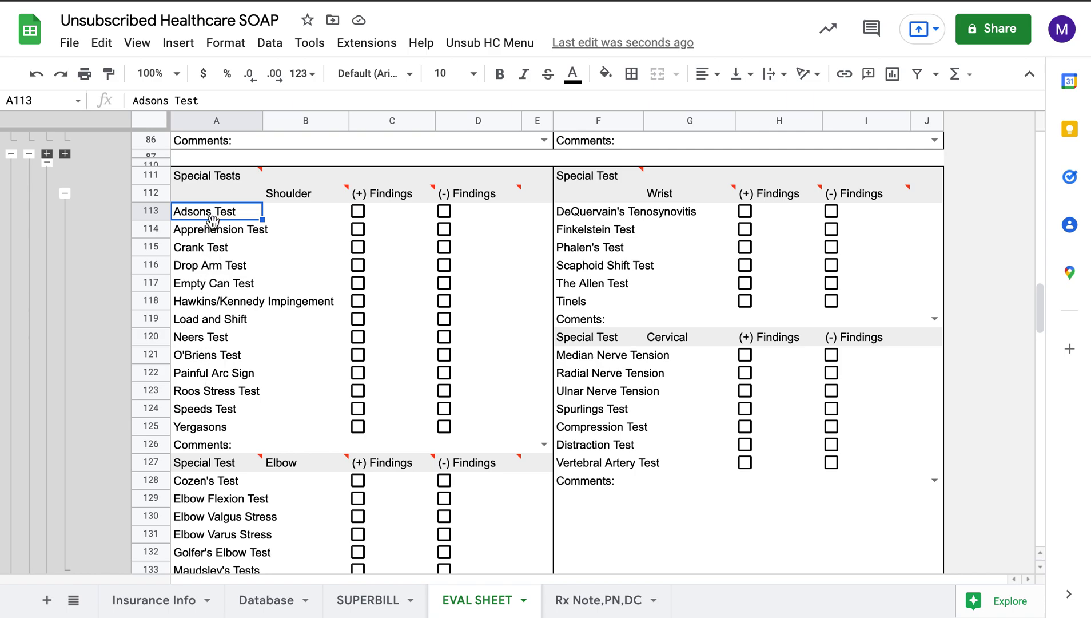
scroll(215, 236, down, 1)
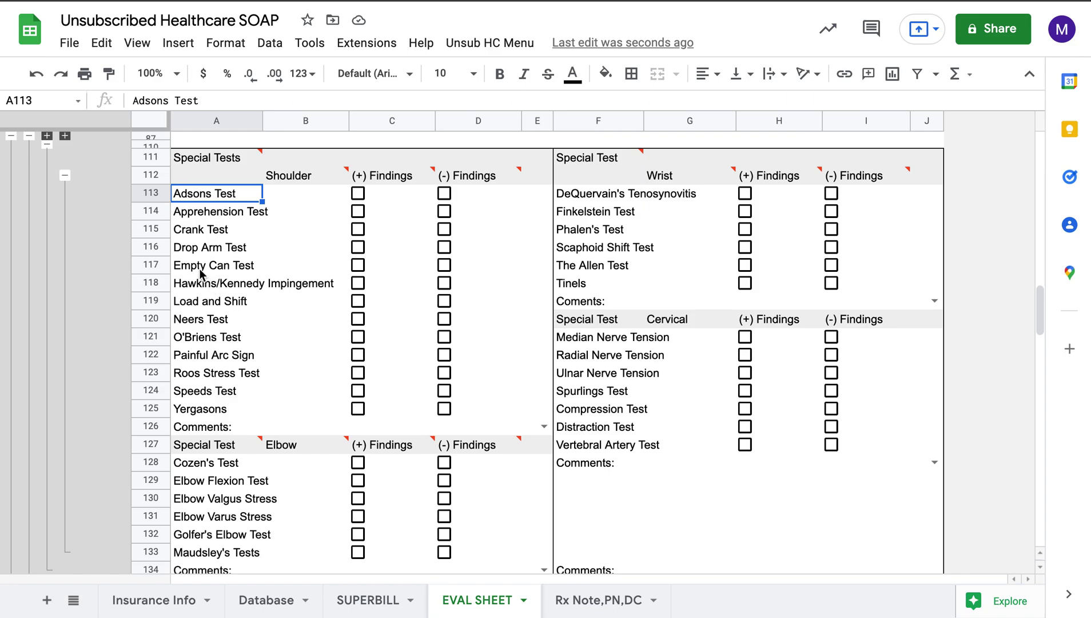
click(197, 252)
key(Down)
key(Down)
key(Down)
key(Down)
key(Down)
key(Down)
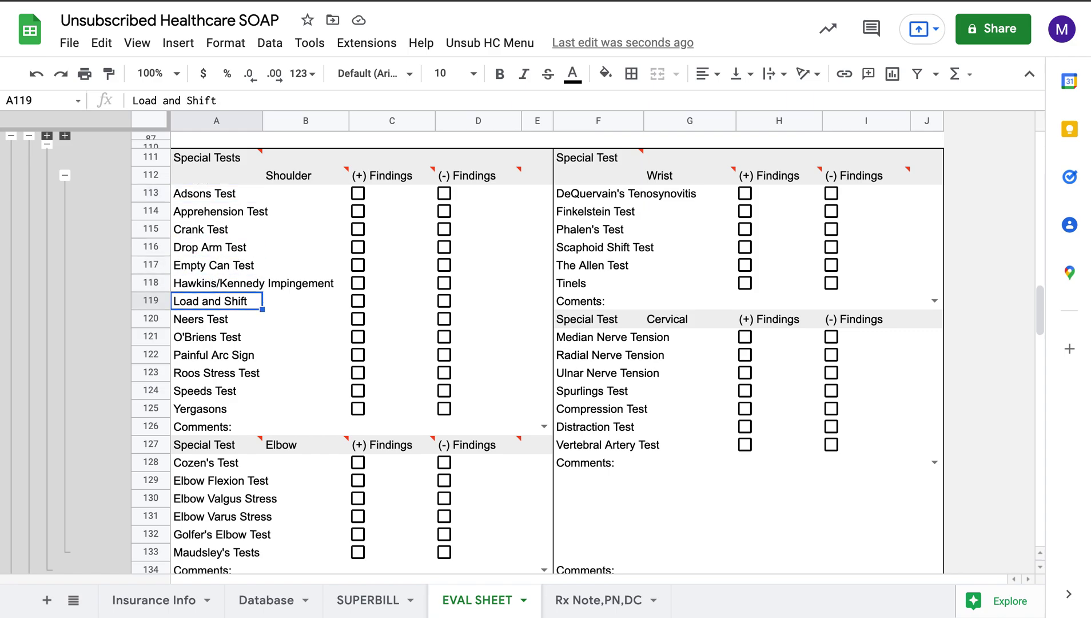
key(Down)
key(Down)
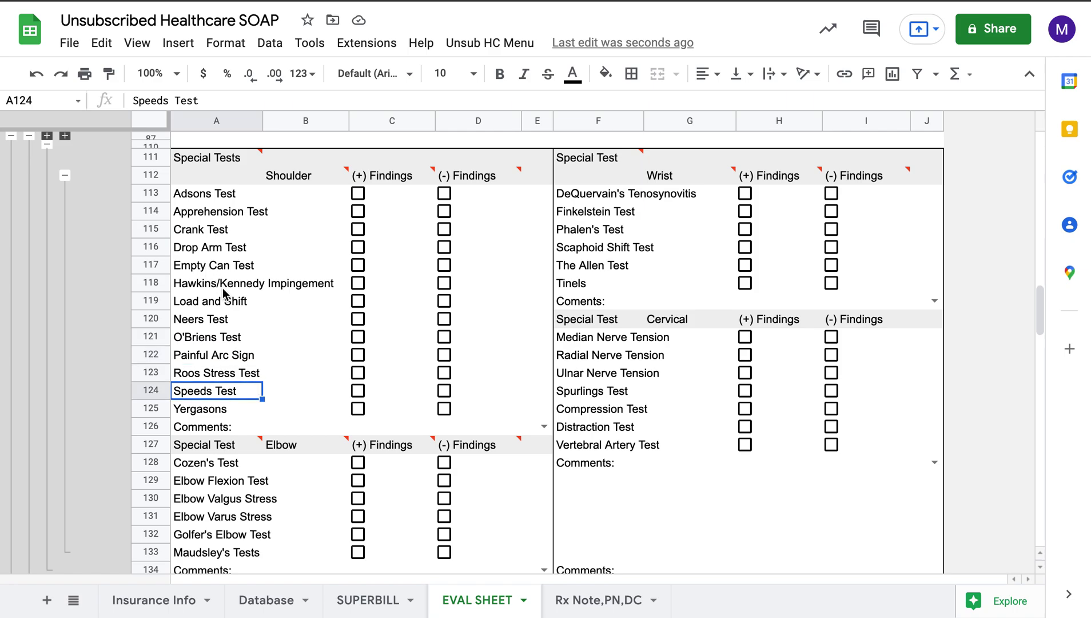
scroll(222, 288, down, 2)
scroll(222, 287, down, 5)
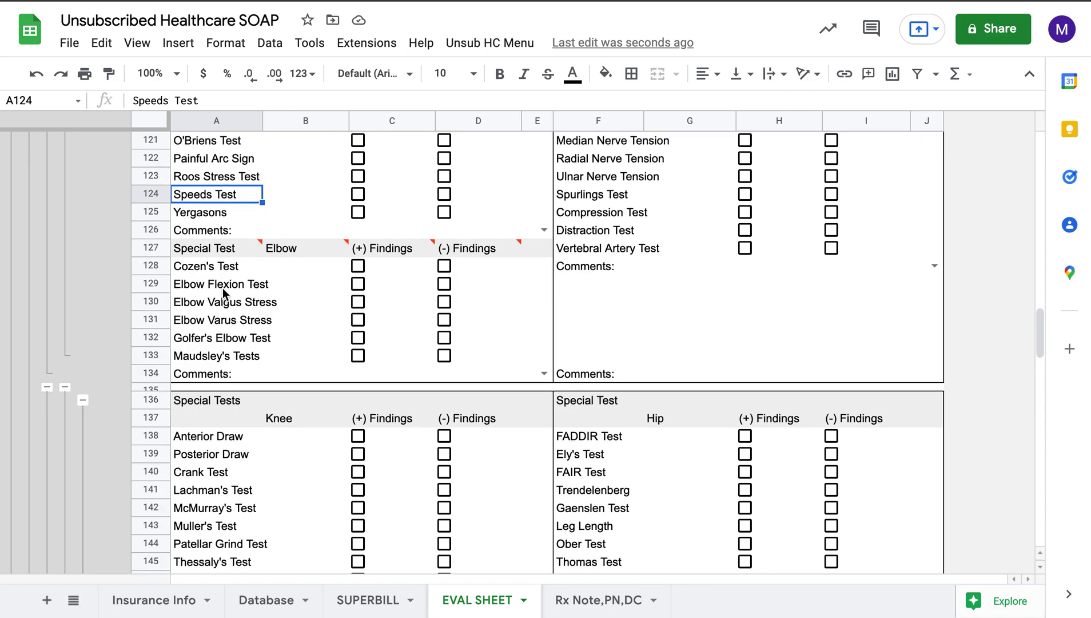
scroll(217, 333, down, 1)
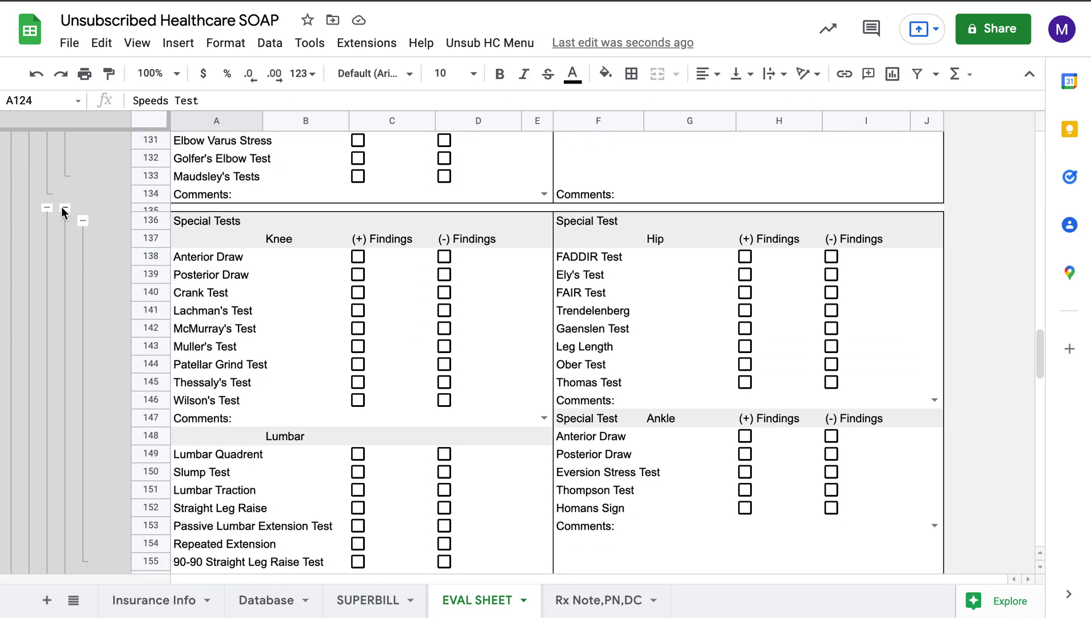
scroll(91, 221, down, 1)
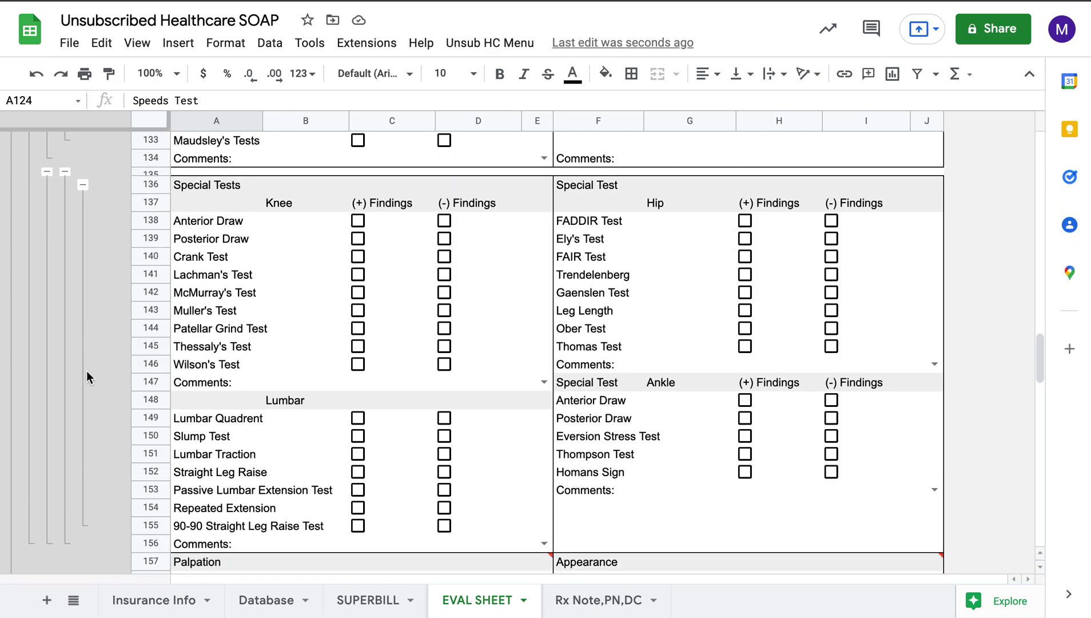
click(162, 201)
Step: Collapse the lower-body special tests rows 137–156
click(159, 523)
click(83, 184)
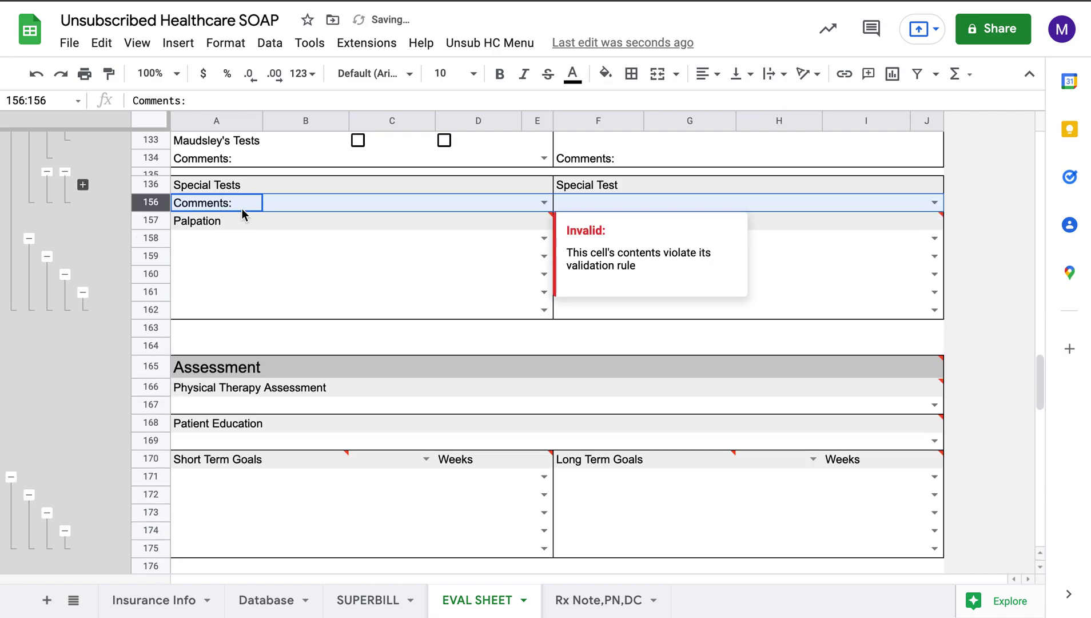
click(281, 202)
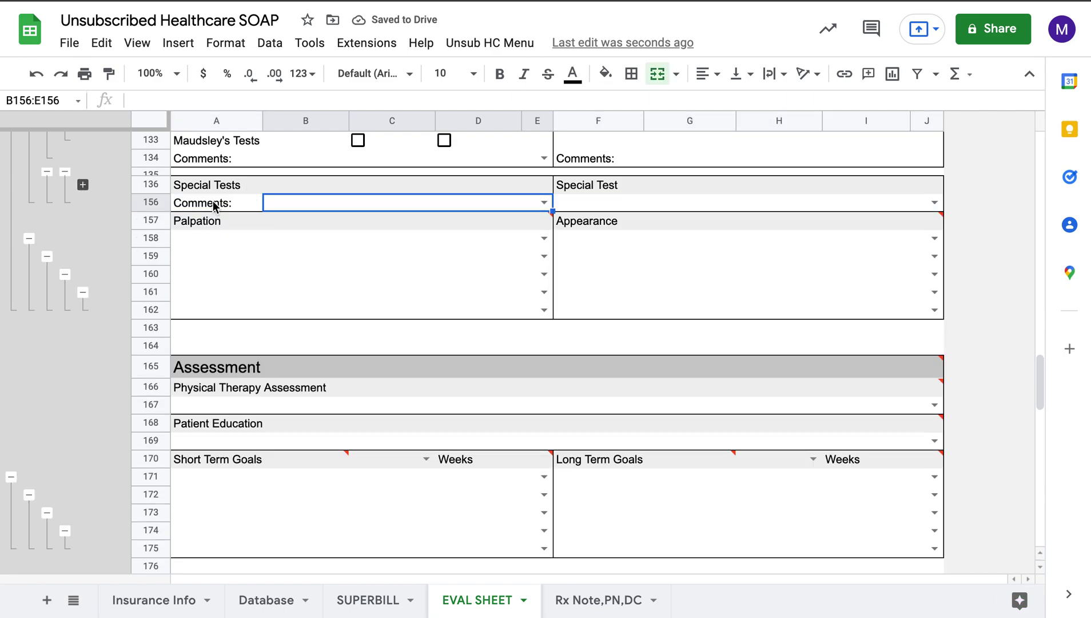
click(65, 172)
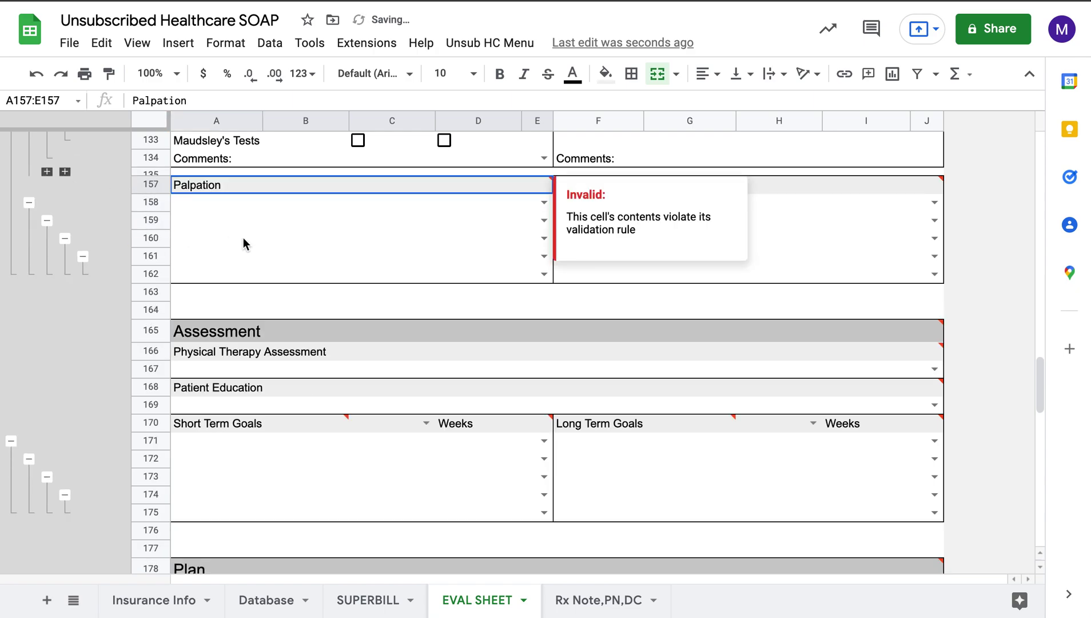
Step: Set Palpation to No Tenderness with palpation and Appearance to Normal
click(256, 215)
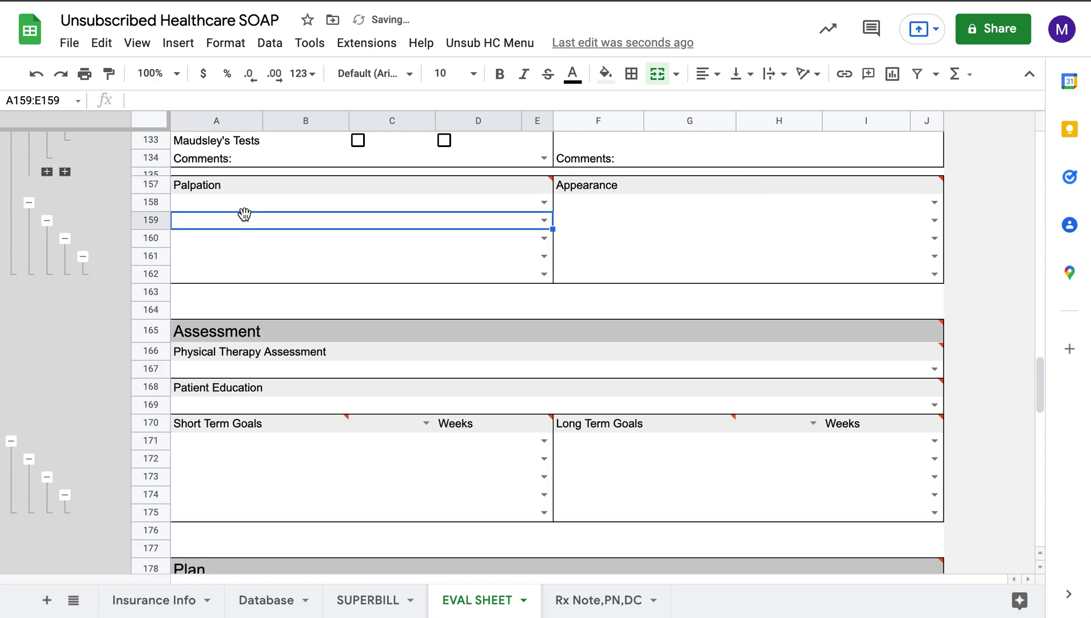
click(544, 202)
click(474, 228)
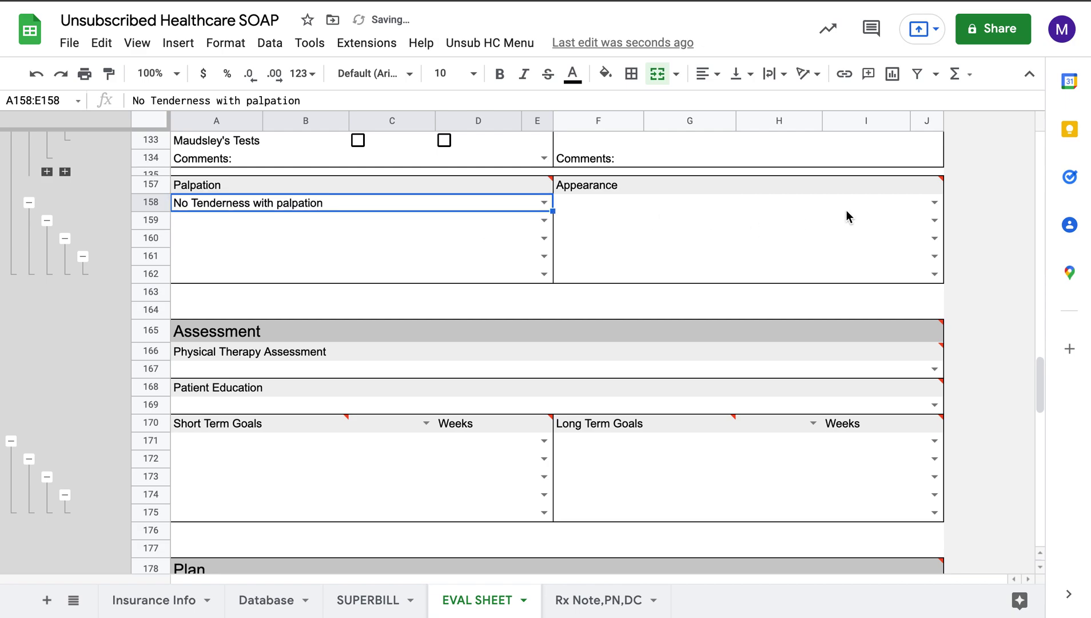
click(934, 202)
click(824, 227)
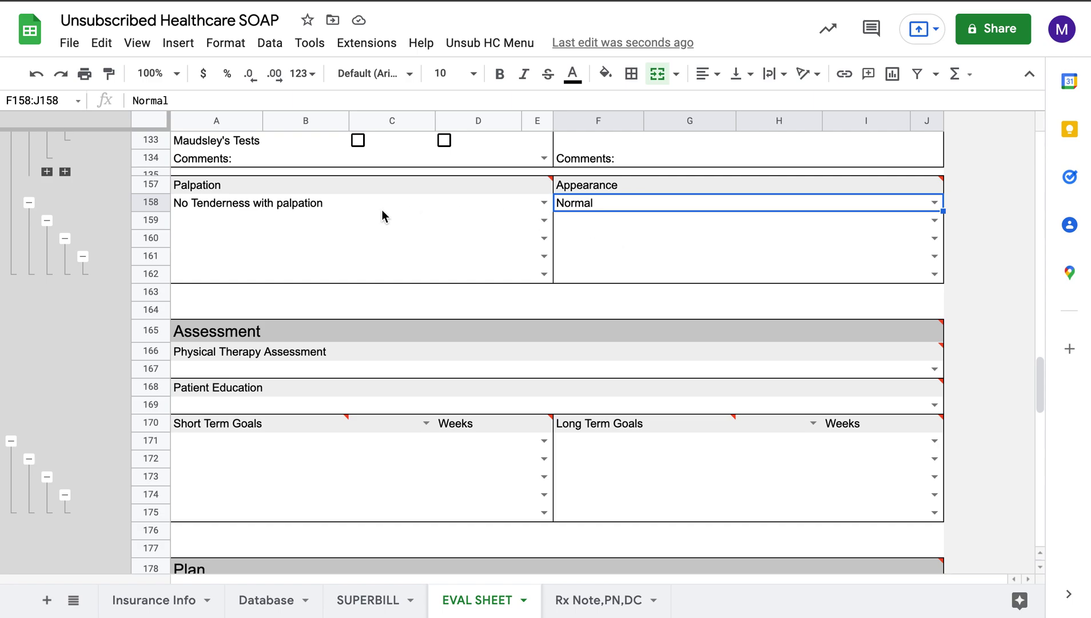
Step: Collapse the empty Palpation rows 160–162
click(47, 220)
click(329, 257)
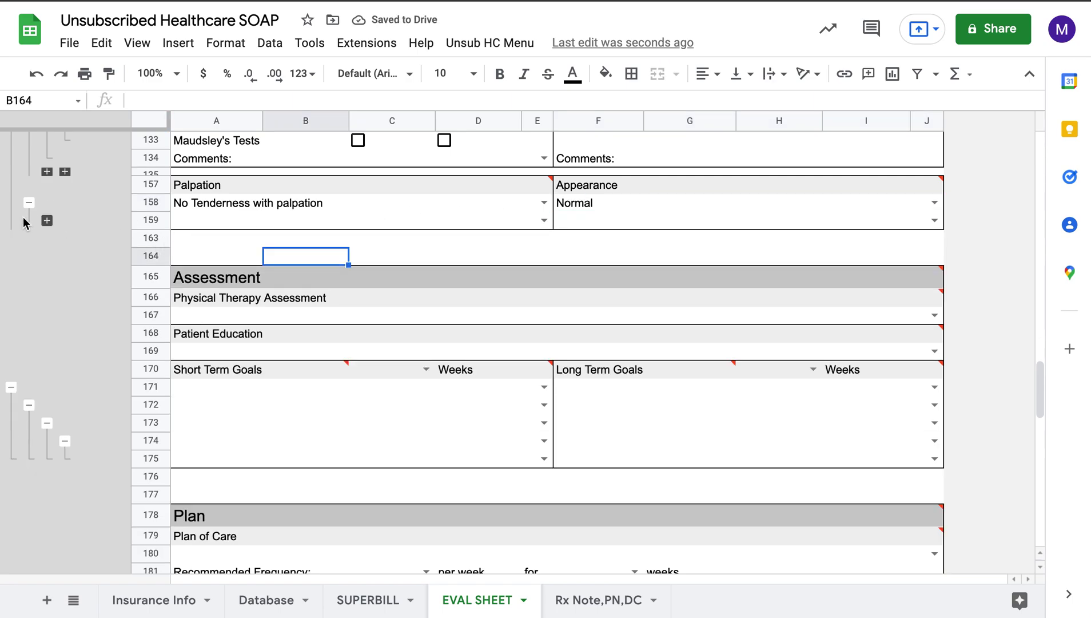
click(29, 204)
click(253, 237)
scroll(254, 238, down, 3)
scroll(312, 229, down, 1)
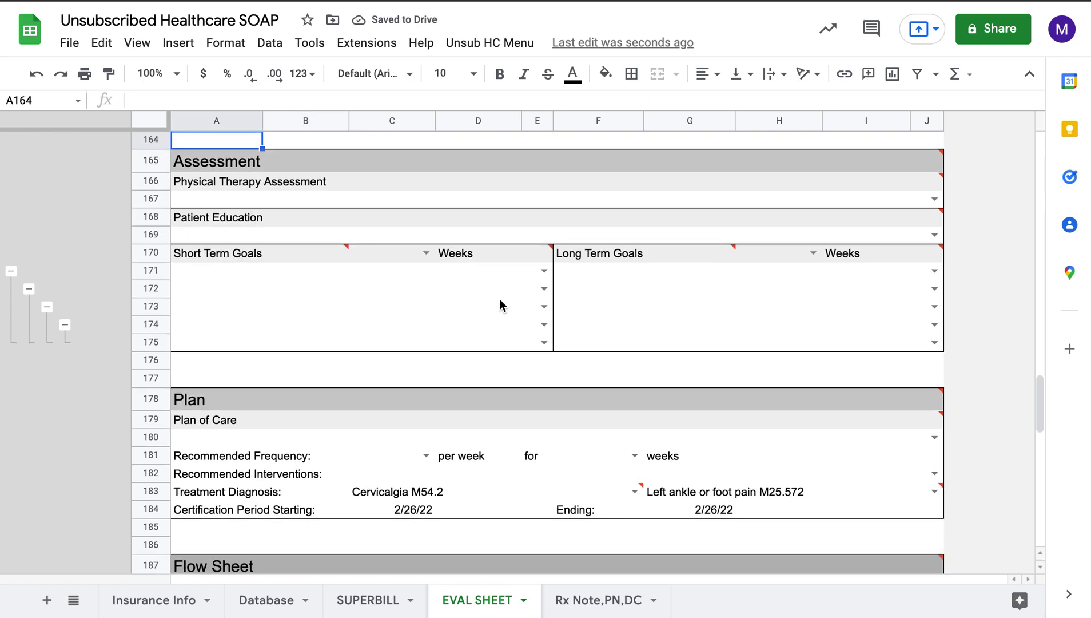
Step: Set Short Term Goals to 4 weeks and Long Term Goals to 8 weeks
click(426, 253)
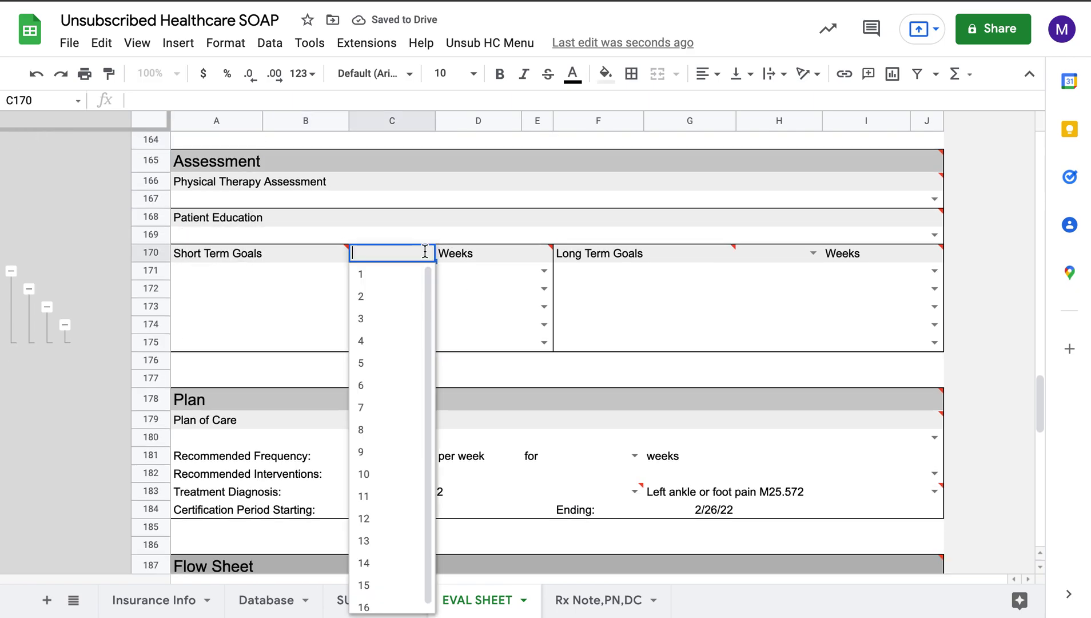
click(384, 342)
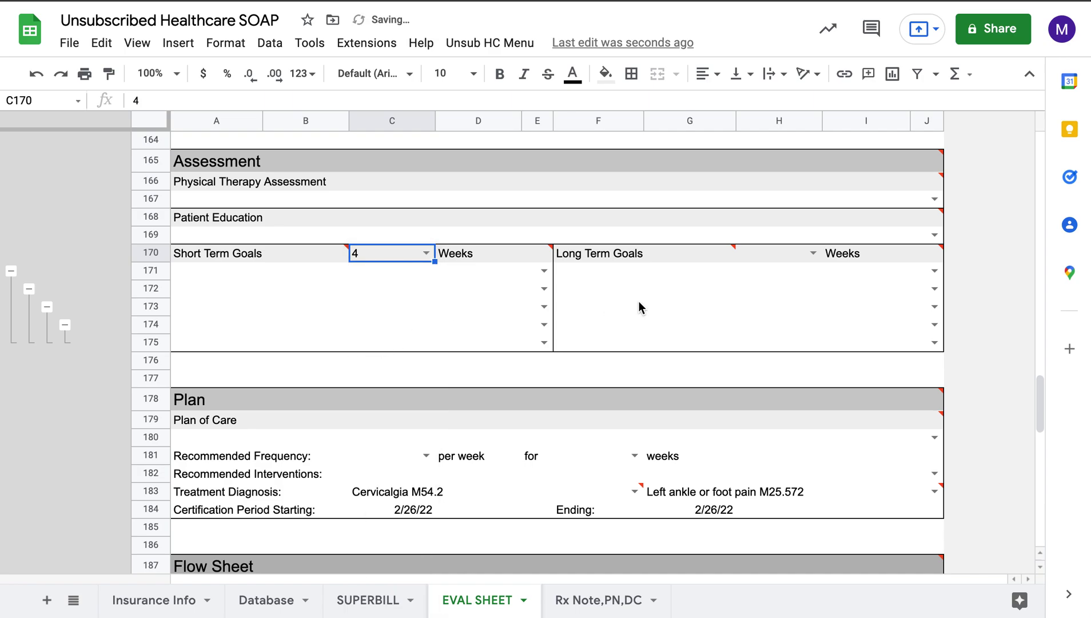
click(813, 253)
click(766, 433)
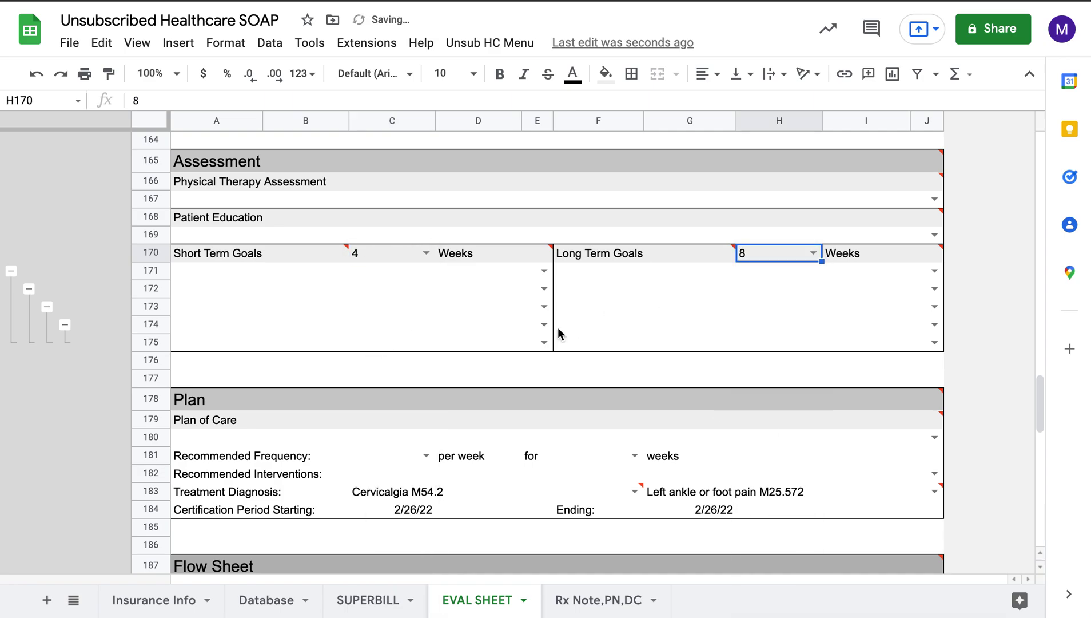
Step: Collapse the empty goal rows 172–175, leaving the first goal blank
click(544, 289)
double_click(544, 269)
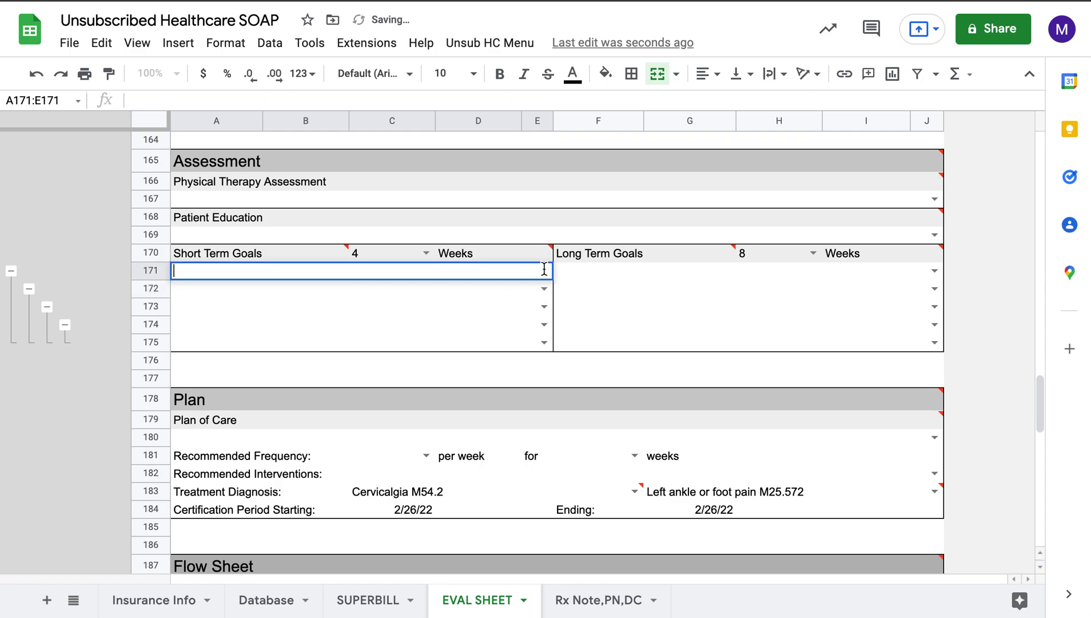
click(644, 301)
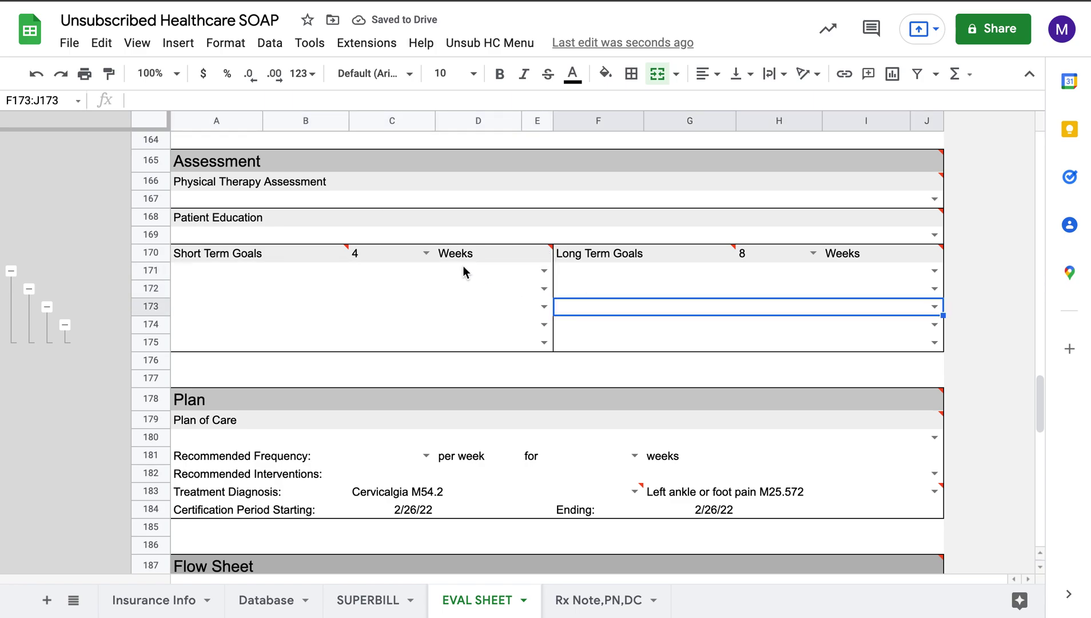
click(29, 289)
click(12, 269)
click(307, 287)
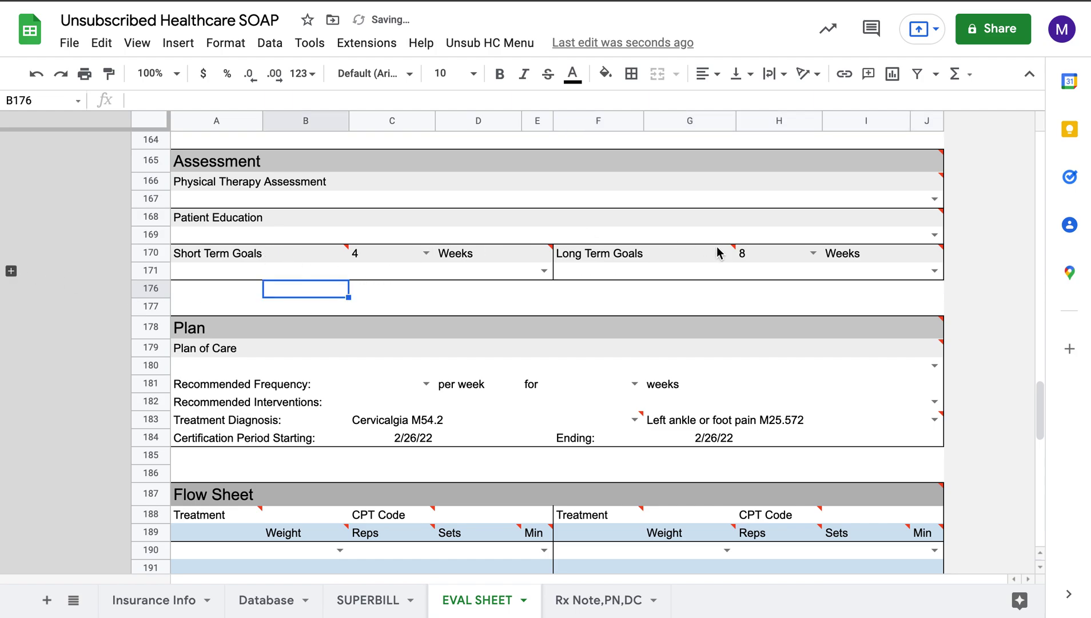
scroll(546, 305, down, 3)
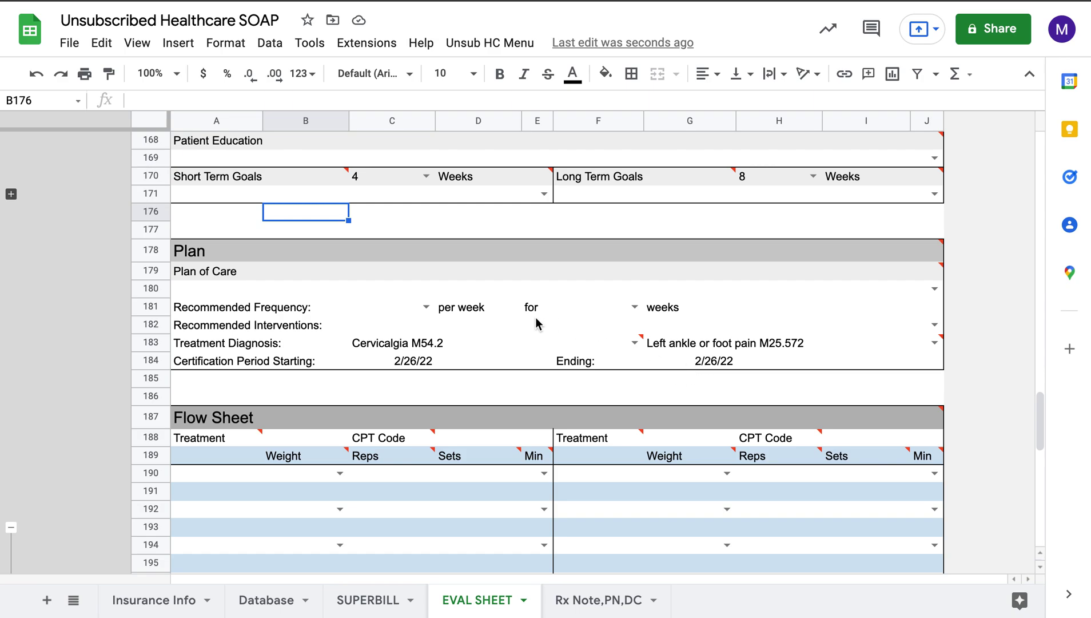
Step: Look over the Cervicalgia M54.2 diagnosis and the blank Plan of Care cells
click(503, 343)
click(850, 334)
click(855, 344)
click(856, 399)
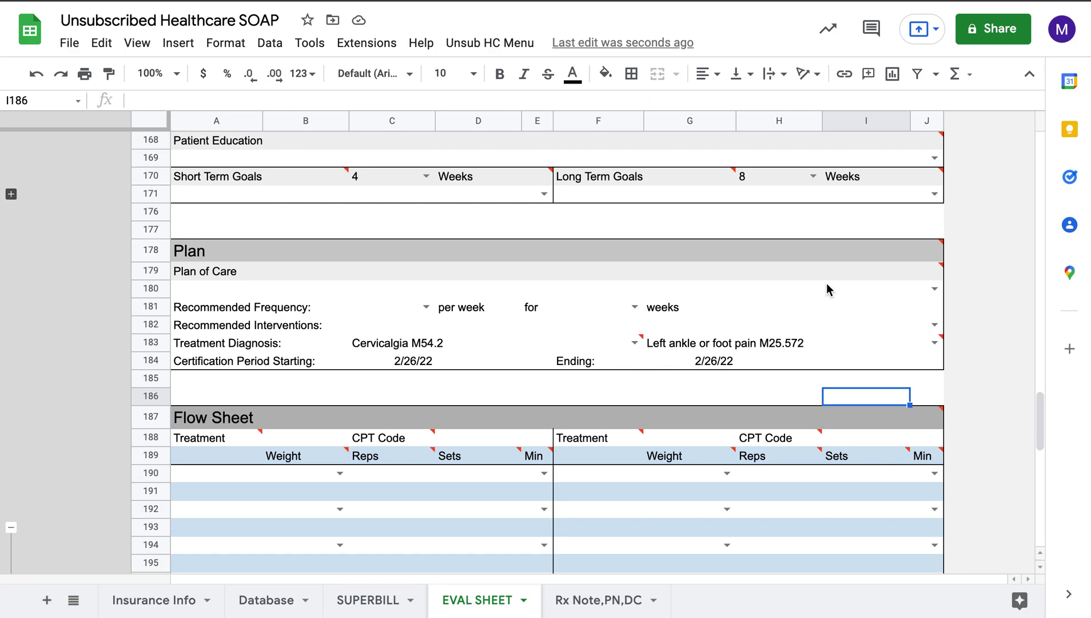
click(943, 290)
click(959, 299)
click(968, 314)
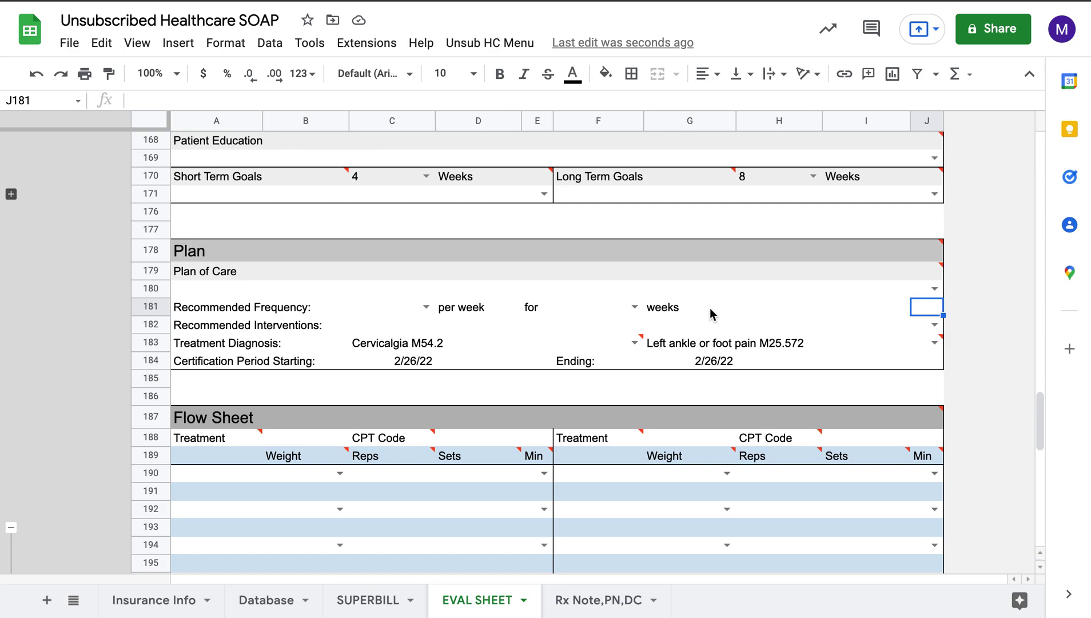
Step: Set the plan frequency to 2 visits per week for 8 weeks
click(421, 308)
click(425, 307)
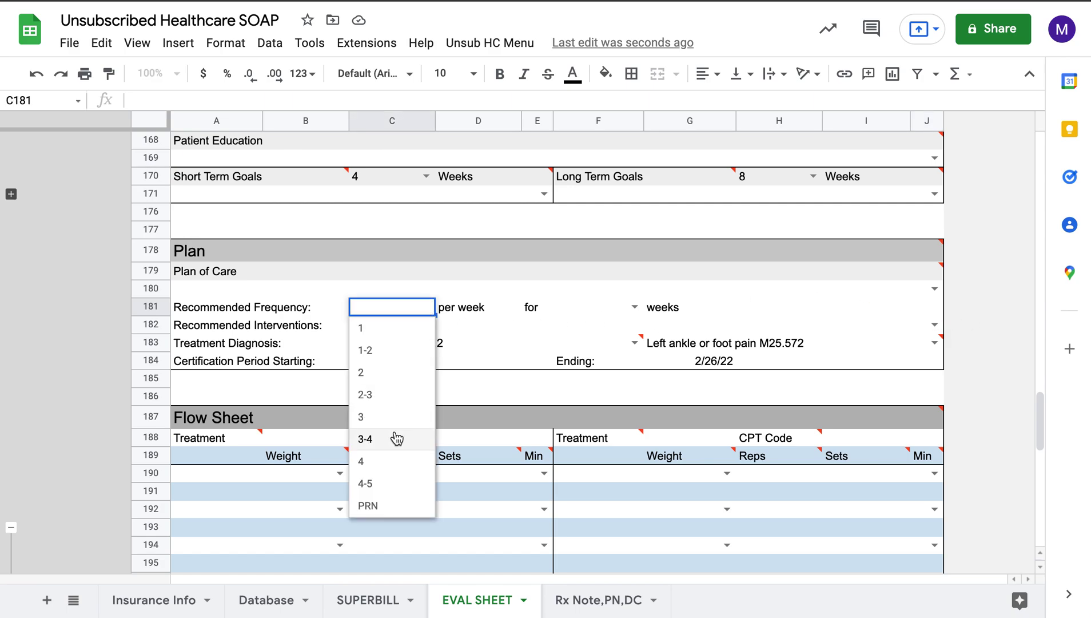
click(382, 372)
click(633, 307)
scroll(595, 417, down, 1)
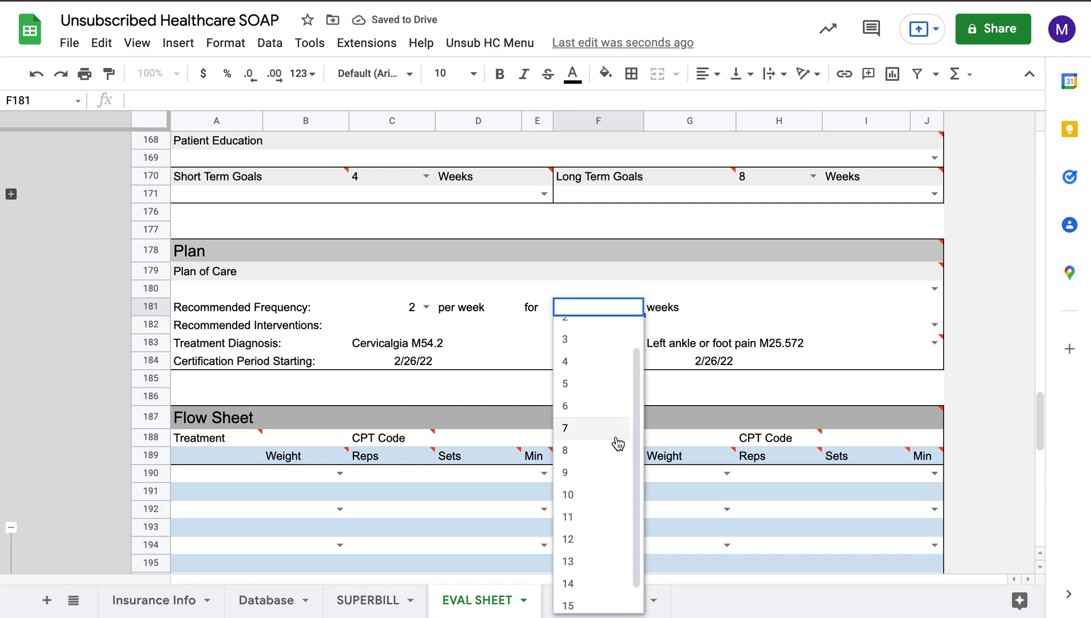
click(597, 455)
Step: Check the Ending date formula by trying 9 and 10 weeks, then restore 8 weeks
click(707, 362)
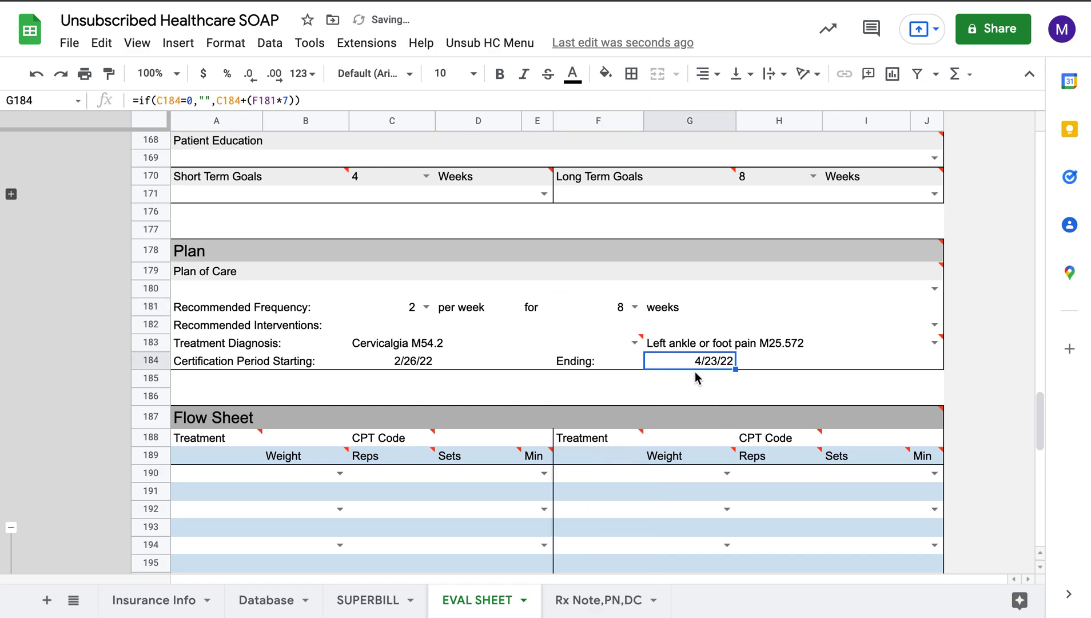
click(632, 307)
click(579, 506)
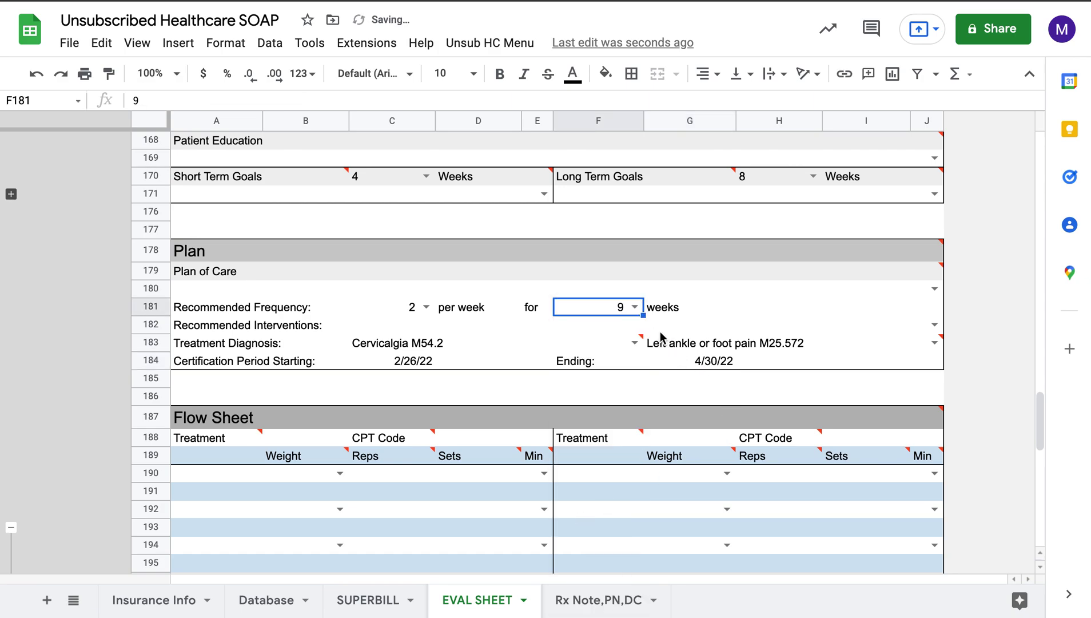
click(634, 307)
click(594, 529)
click(634, 307)
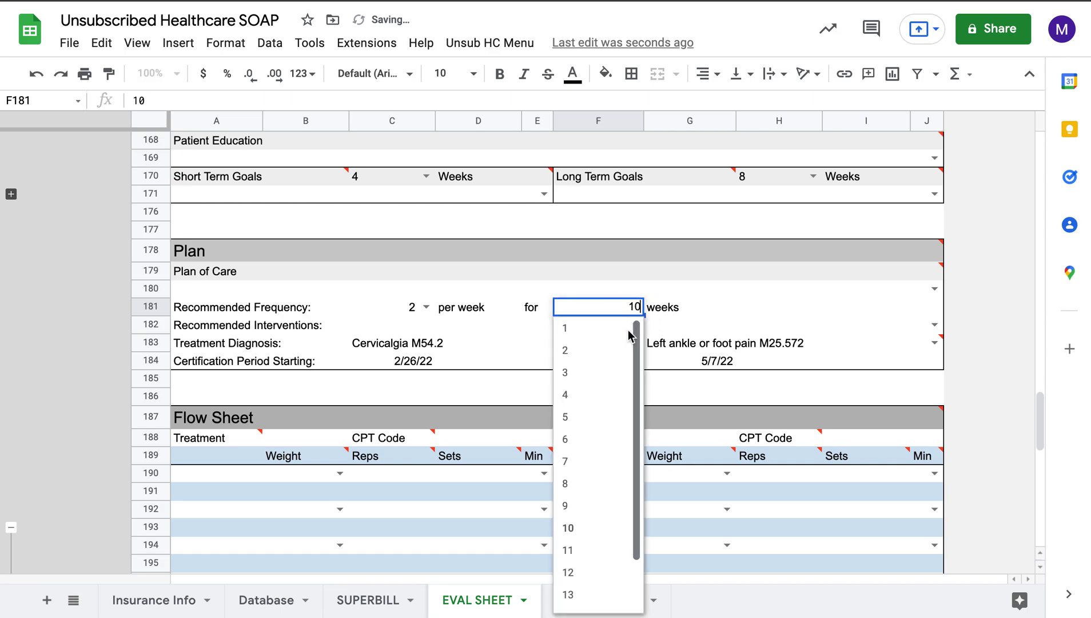
click(588, 485)
Step: Choose 97163 PT High Complexity Evaluation as the recommended interventions
click(935, 324)
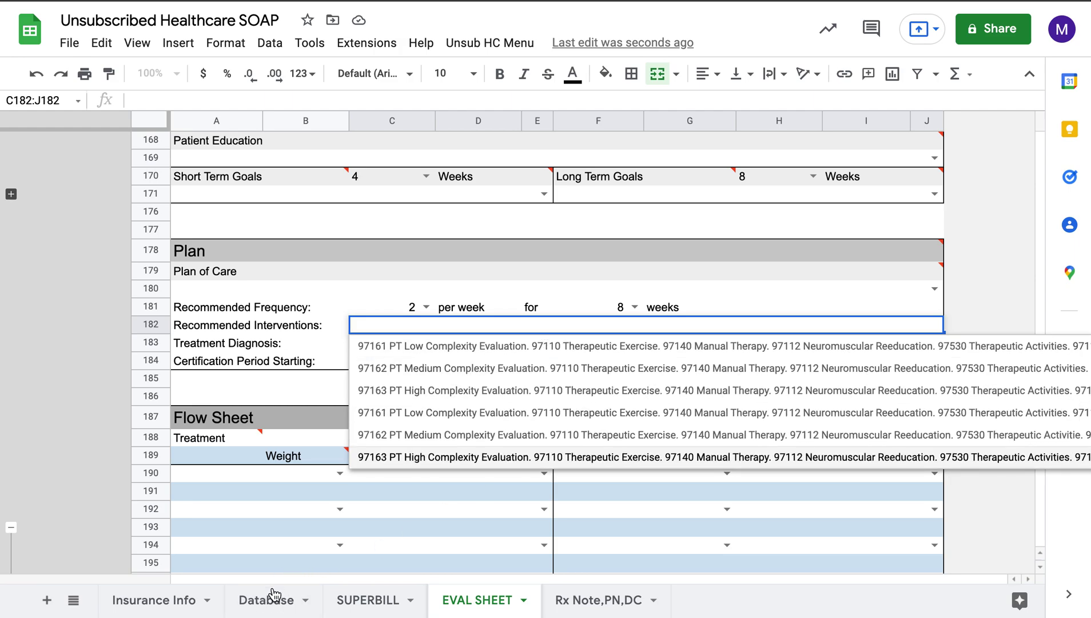
click(575, 399)
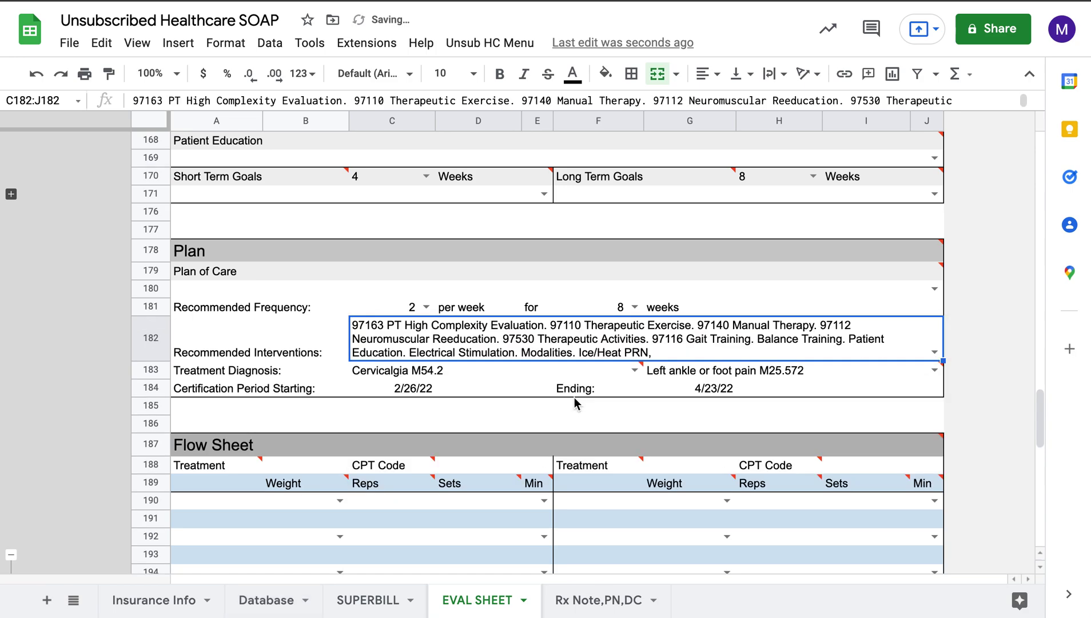
click(667, 422)
scroll(530, 373, down, 2)
scroll(530, 372, down, 3)
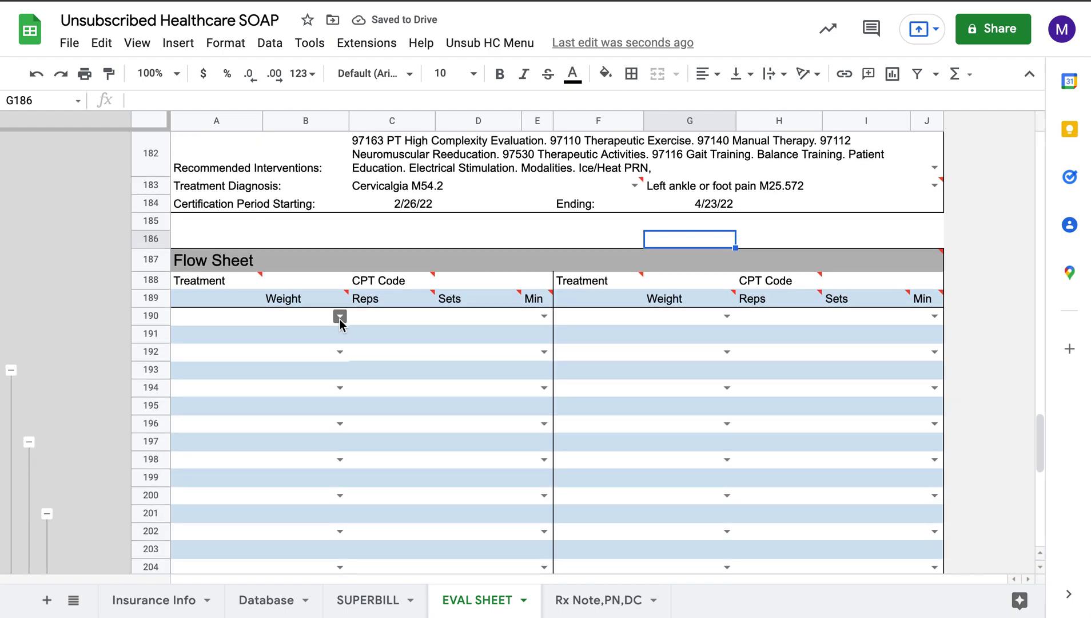
Step: Fill the left Flow Sheet column with test, test2–test5 and Upper Trap Stretch
click(339, 317)
click(304, 336)
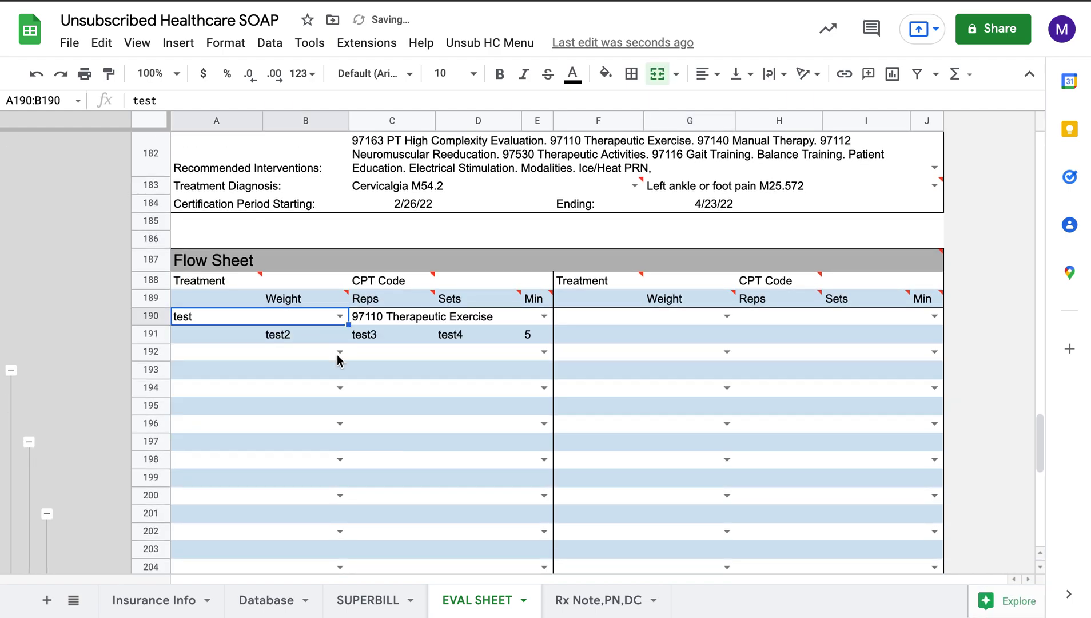
click(337, 354)
click(309, 395)
click(337, 388)
click(288, 453)
click(342, 421)
click(273, 512)
click(339, 459)
click(292, 350)
click(340, 495)
click(263, 364)
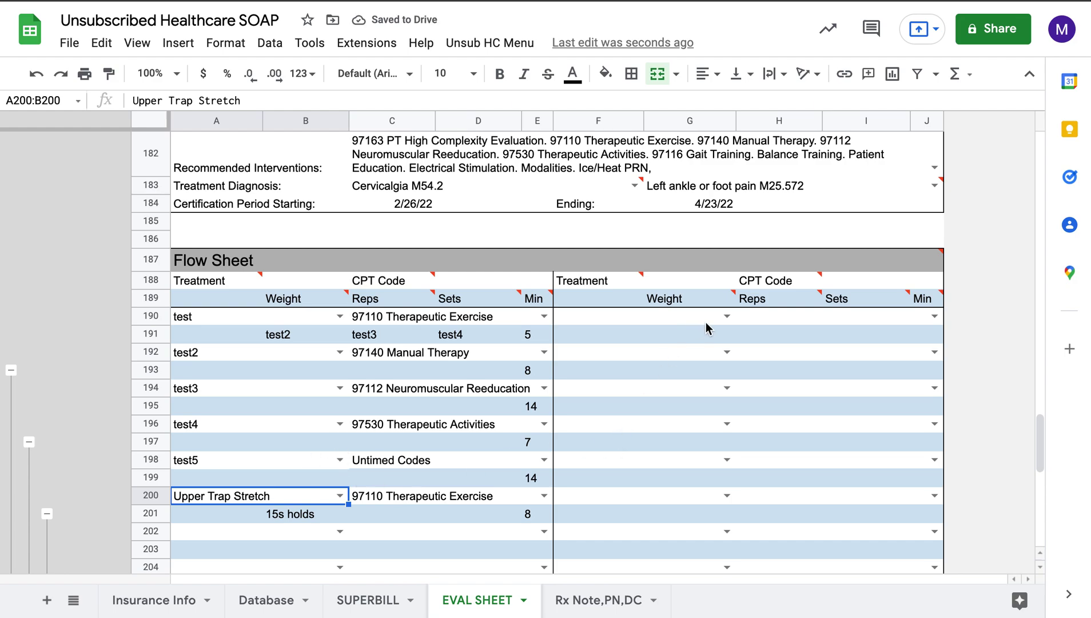
Step: Fill the right Flow Sheet column with test–test5 and collapse unused rows 202–213
click(727, 316)
click(700, 339)
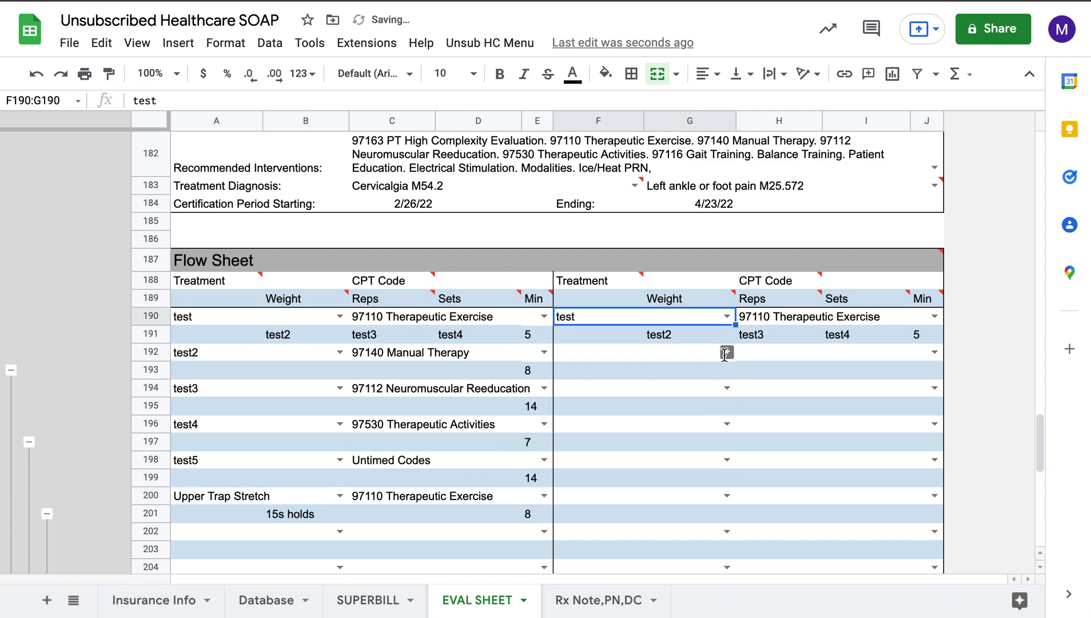
click(727, 352)
click(707, 396)
click(727, 388)
click(671, 454)
click(727, 424)
click(641, 511)
click(726, 459)
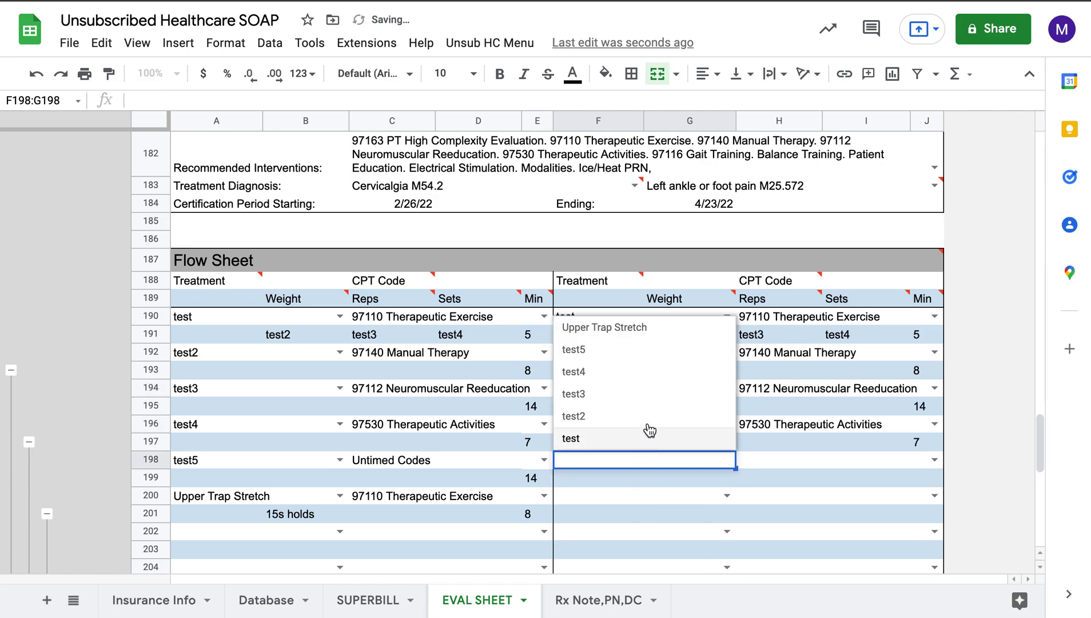
click(652, 349)
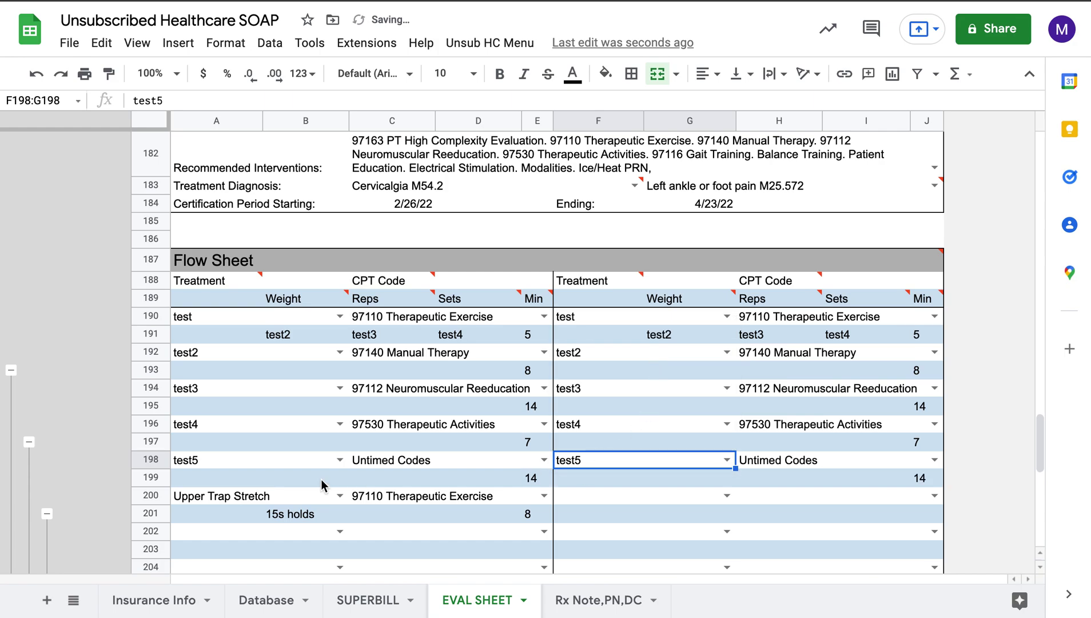
click(47, 513)
scroll(86, 511, down, 3)
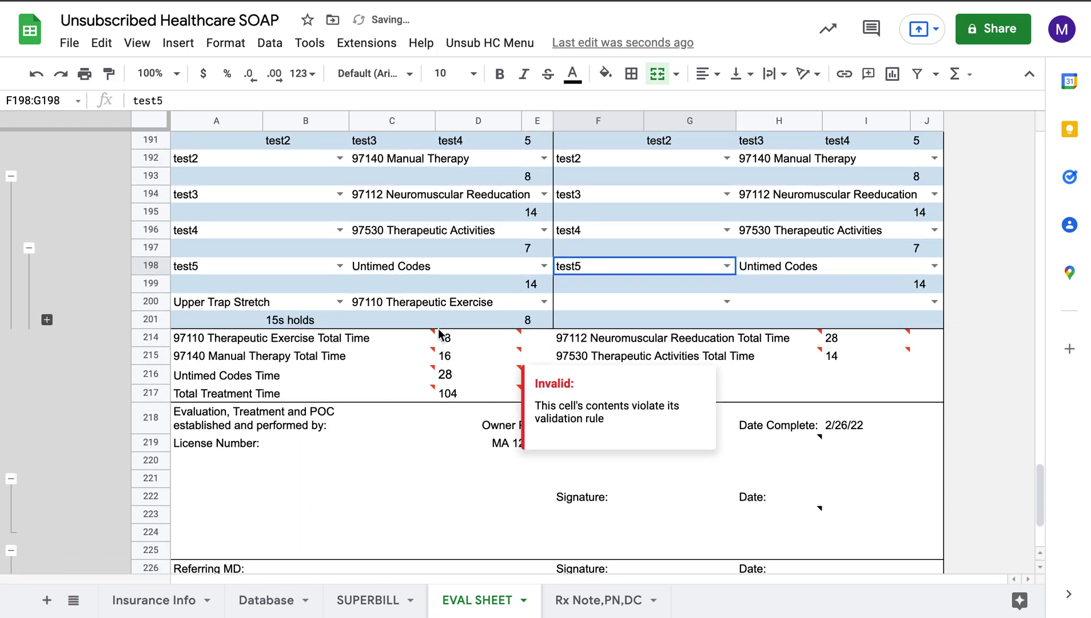
Step: Inspect the CPT code and minutes formulas in rows 190–191 of both columns
scroll(475, 359, up, 1)
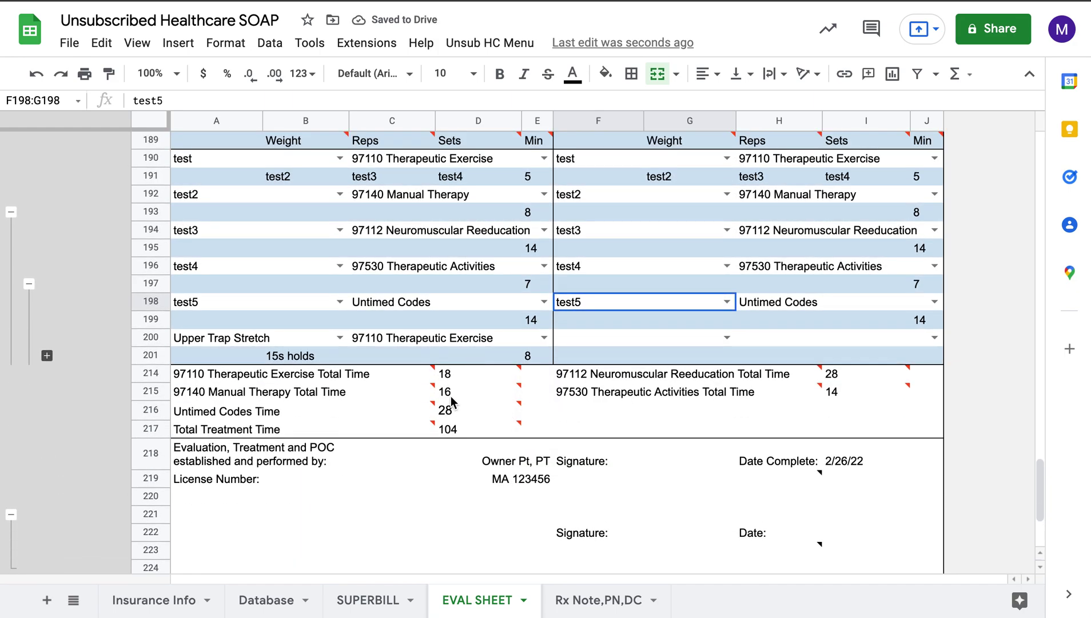
mouse_move(445, 379)
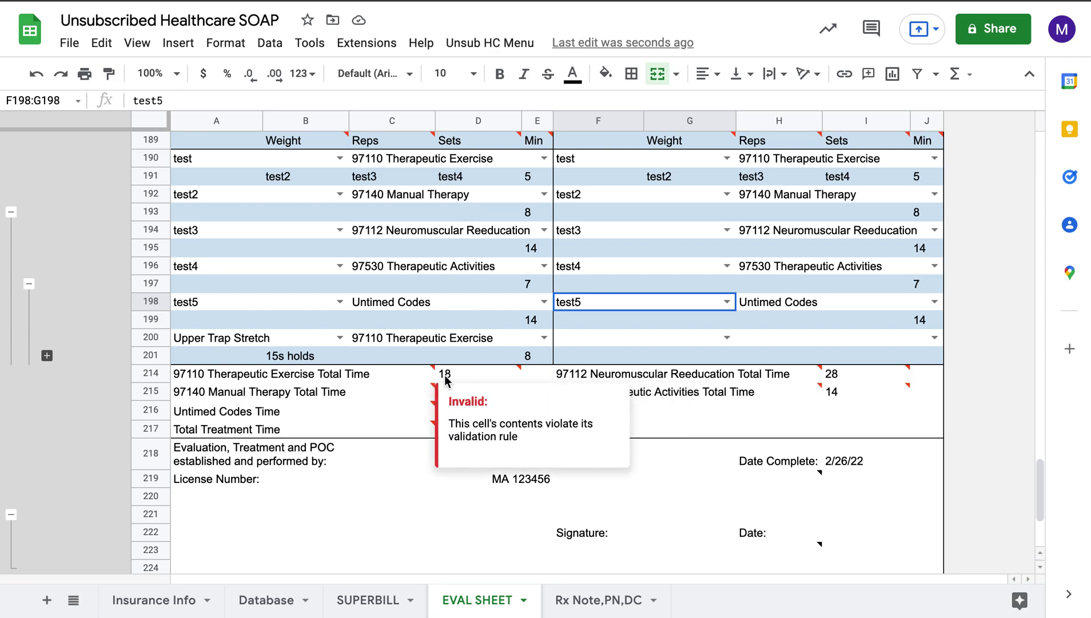
scroll(446, 210, up, 1)
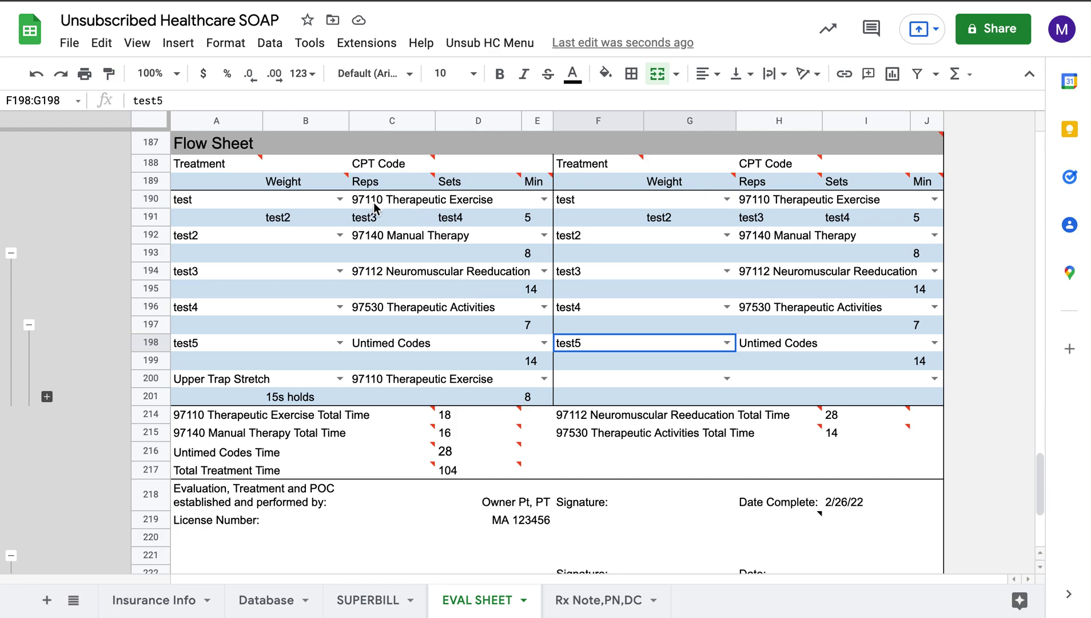
click(482, 206)
click(536, 221)
click(874, 202)
click(921, 224)
Step: Check the Upper Trap Stretch, 97110 total, provider name and Total Treatment Time formulas
click(507, 383)
click(528, 400)
click(439, 414)
click(473, 493)
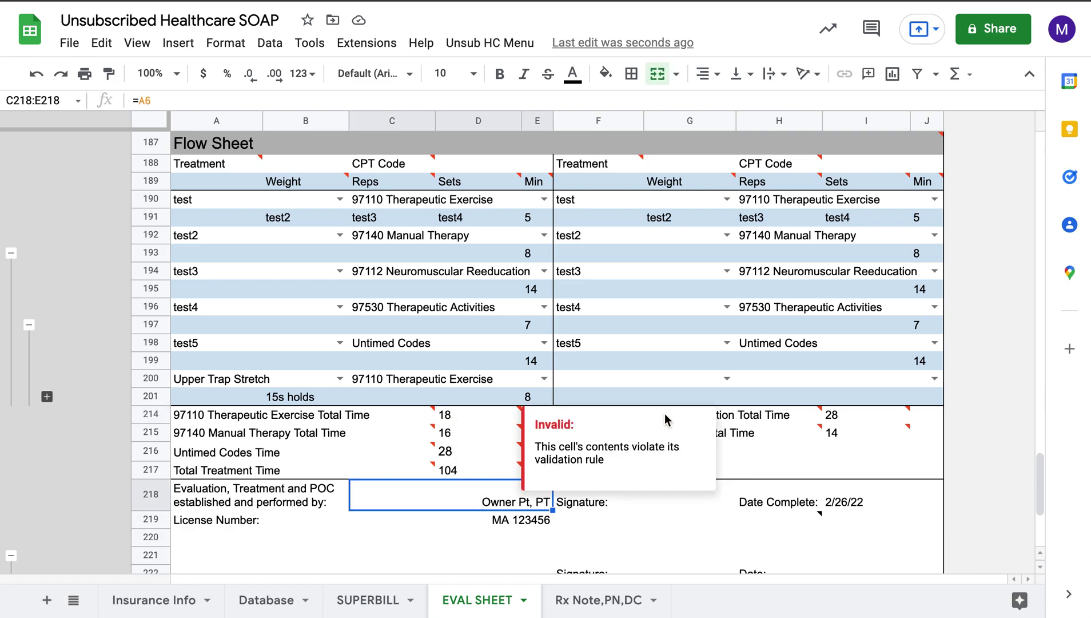
click(466, 475)
Step: Collapse empty rows 222–224 and select signature cell F219:H221 to show its instructions
scroll(433, 510, down, 1)
scroll(491, 502, down, 1)
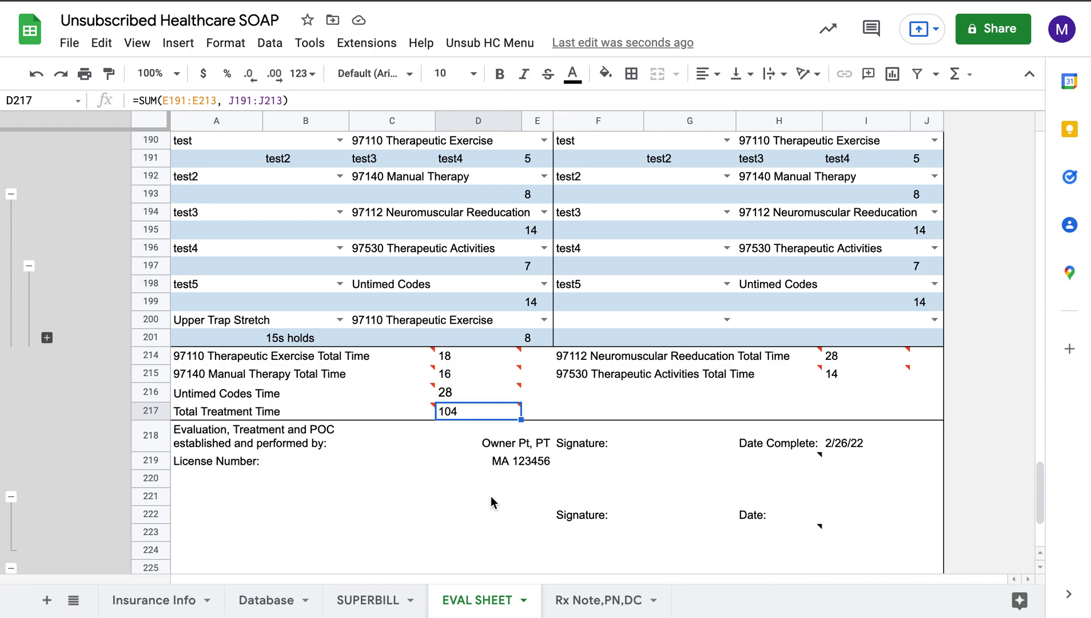
scroll(473, 489, down, 1)
scroll(278, 483, down, 2)
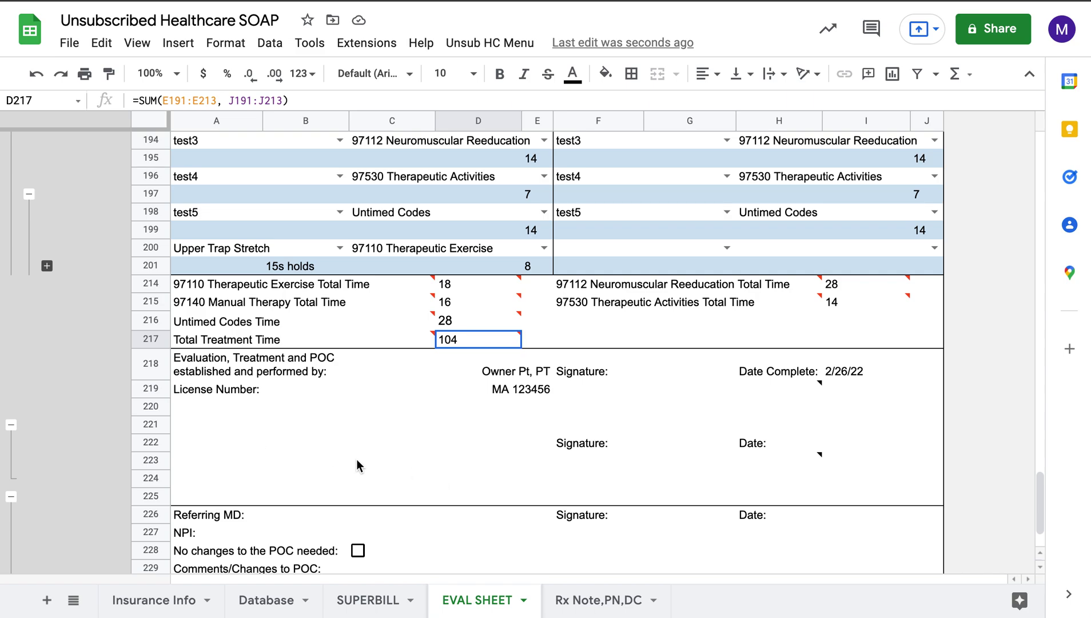
click(13, 425)
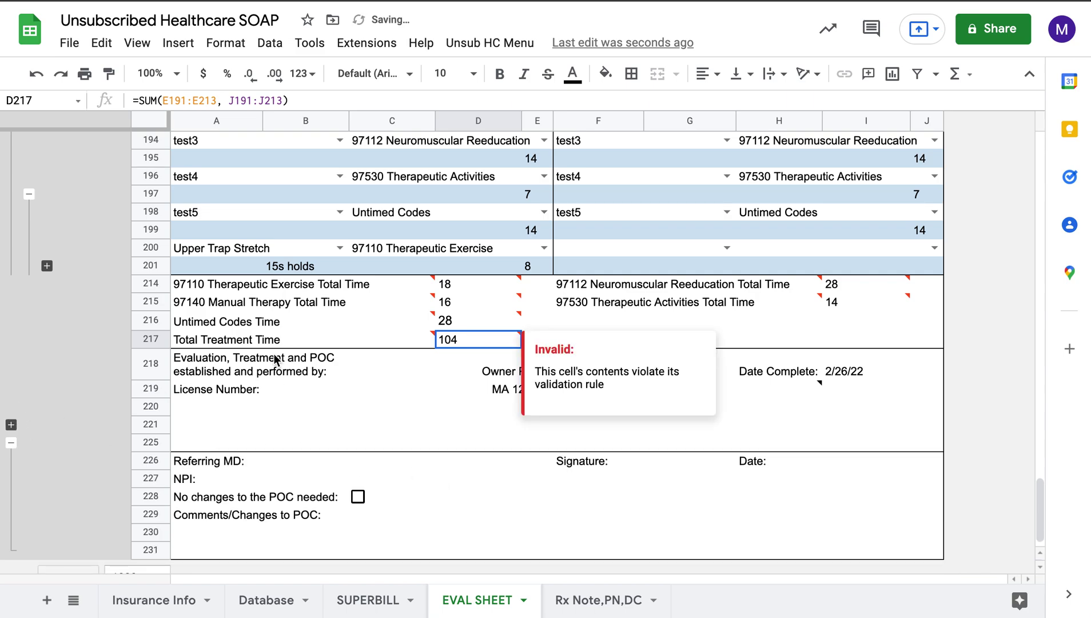
click(457, 388)
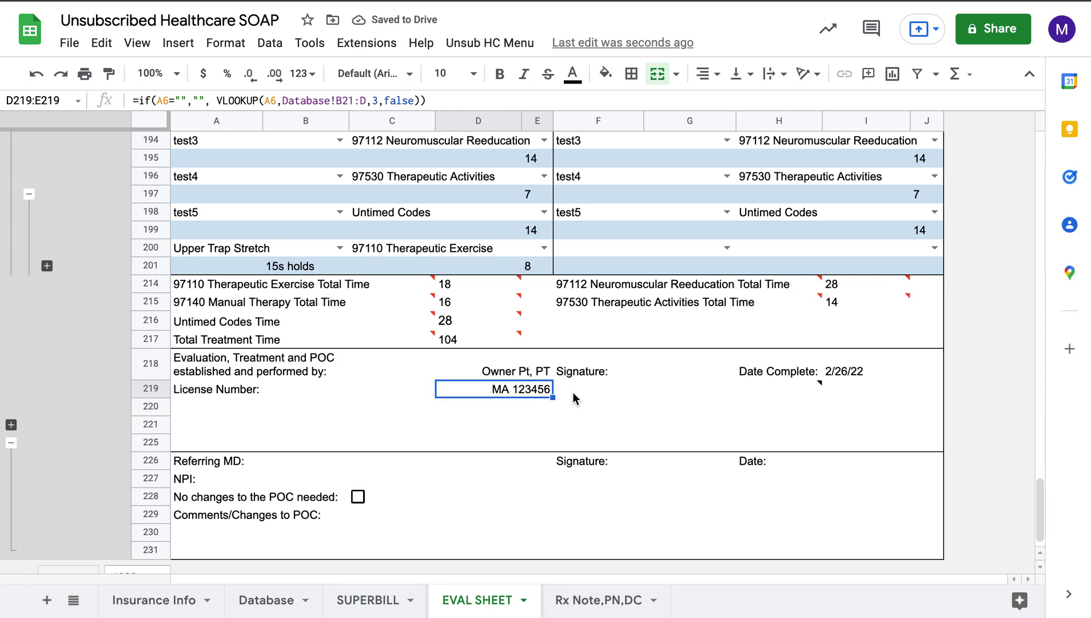
mouse_move(836, 402)
click(740, 409)
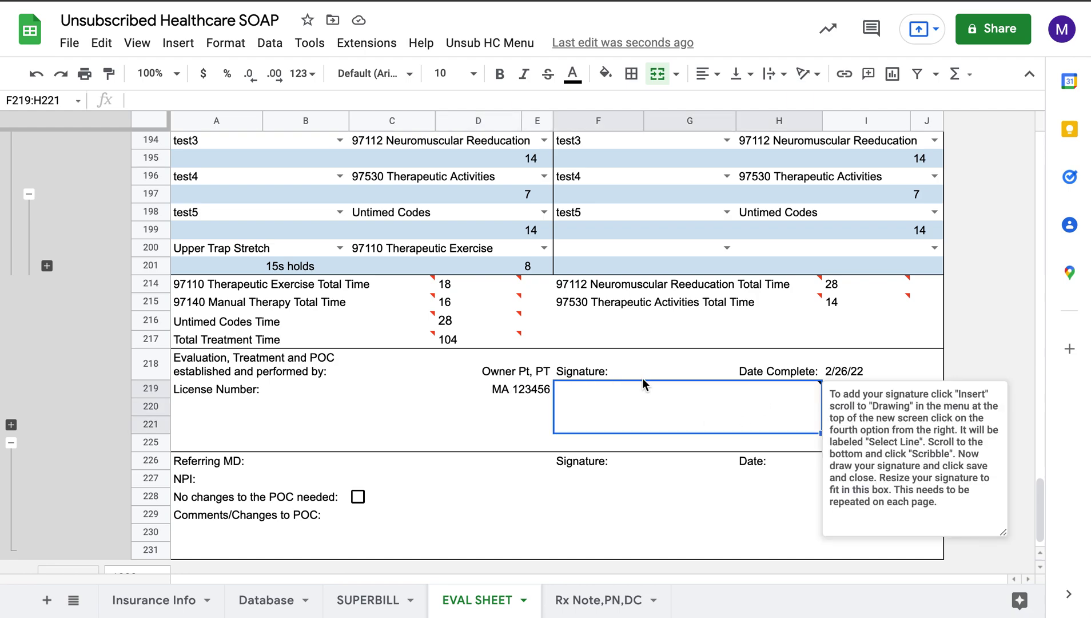
Step: Insert a new drawing, scribble a freehand signature with Line > Scribble, and save it
click(190, 54)
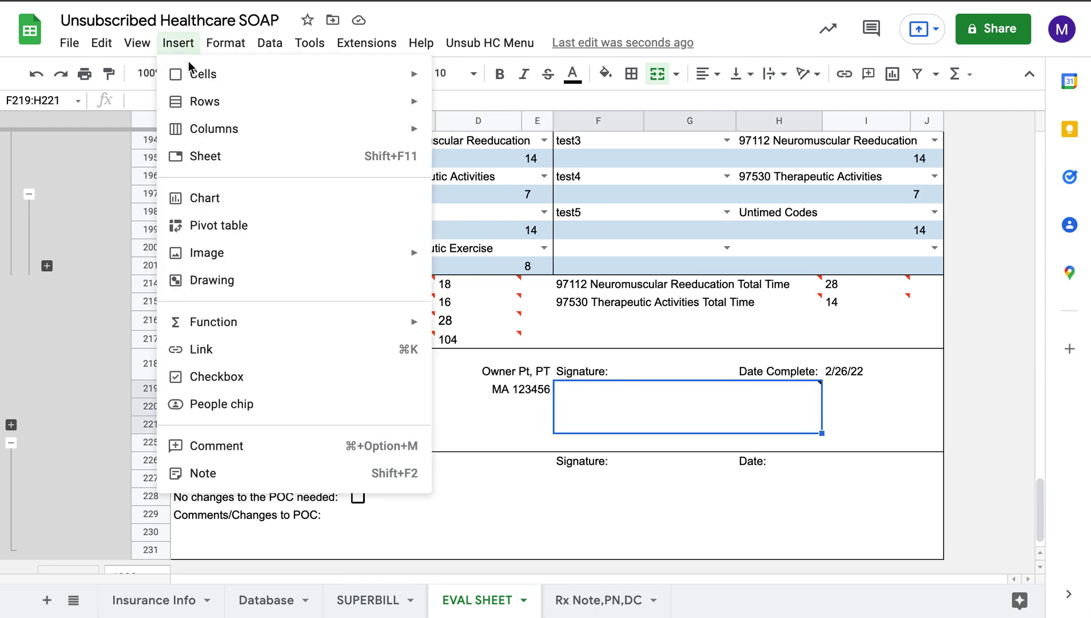
click(223, 278)
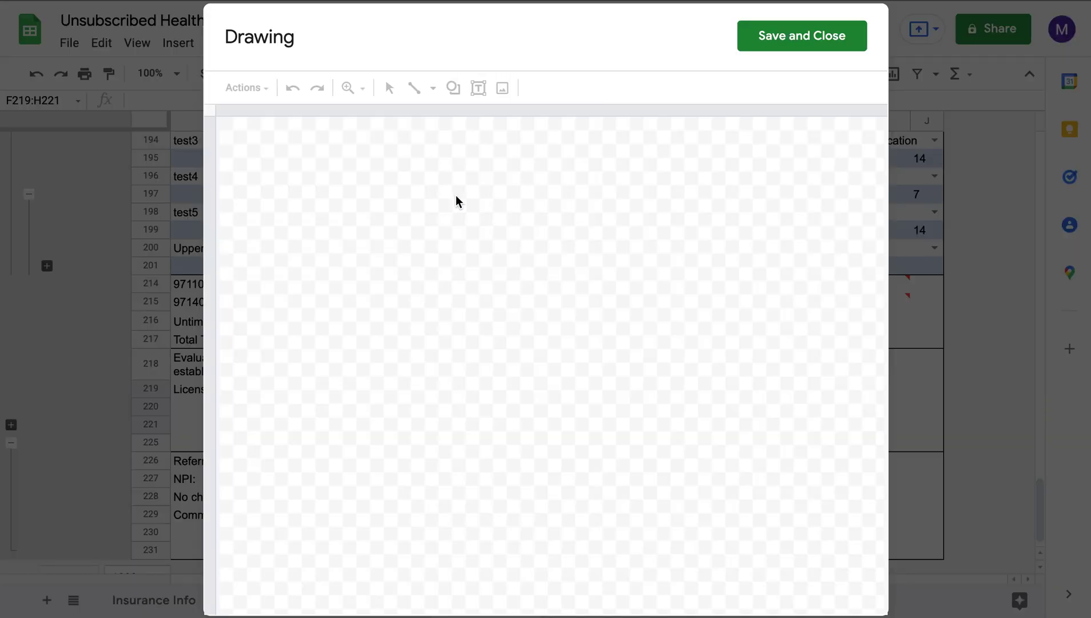
click(419, 90)
click(434, 90)
click(446, 283)
mouse_move(334, 231)
mouse_down()
mouse_move(399, 195)
mouse_move(407, 268)
mouse_move(451, 248)
mouse_move(547, 242)
mouse_up()
drag(491, 273, 545, 194)
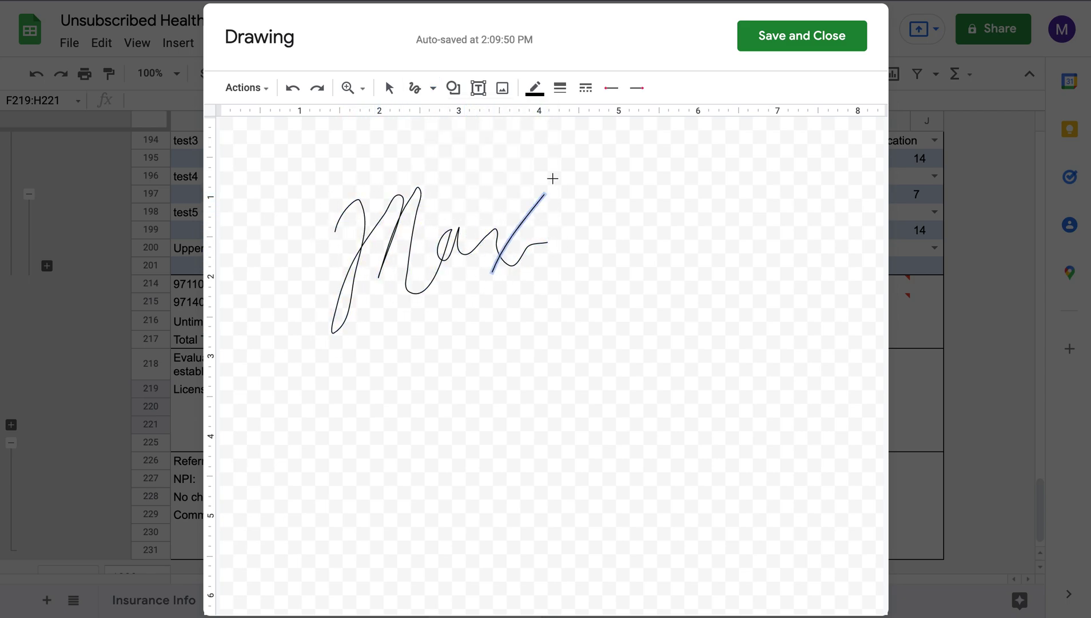
click(788, 44)
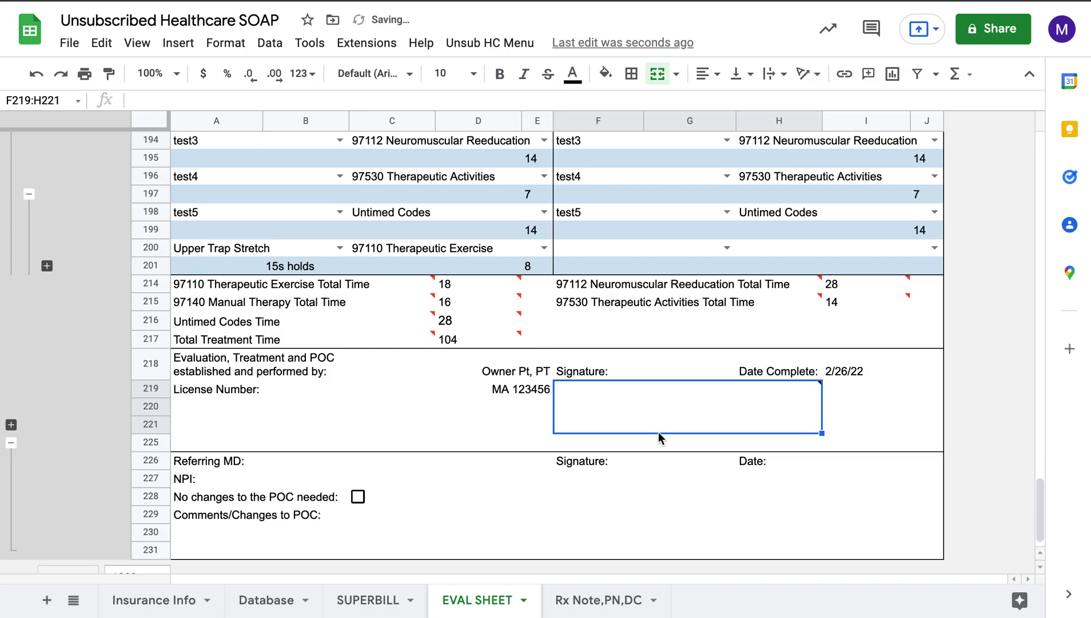
Step: Resize the signature drawing to fit the box beside Signature:
click(676, 429)
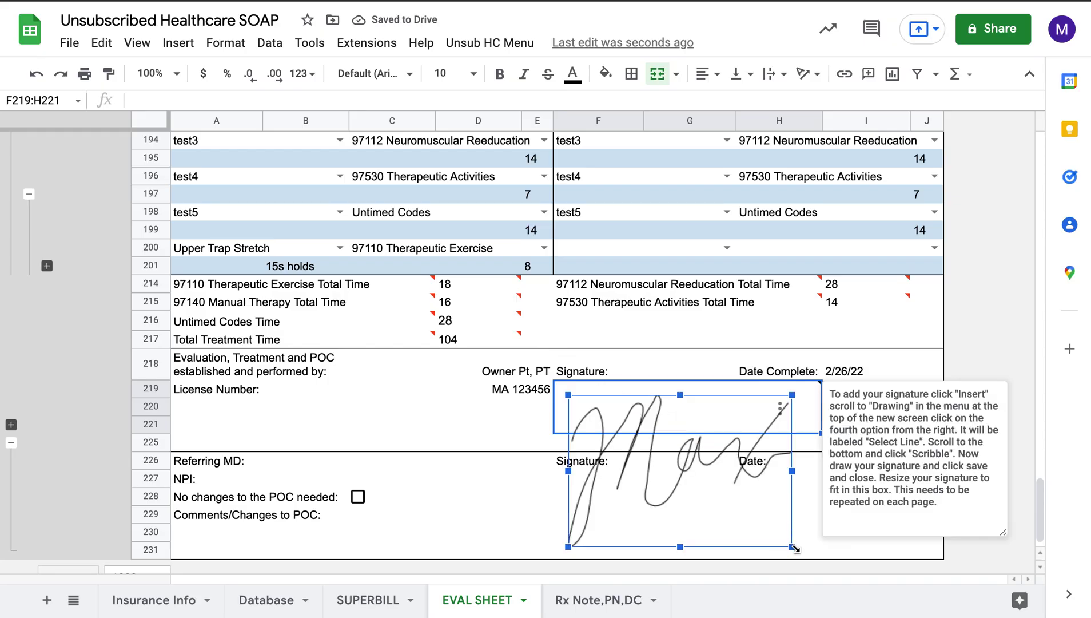
drag(795, 549, 621, 423)
click(897, 383)
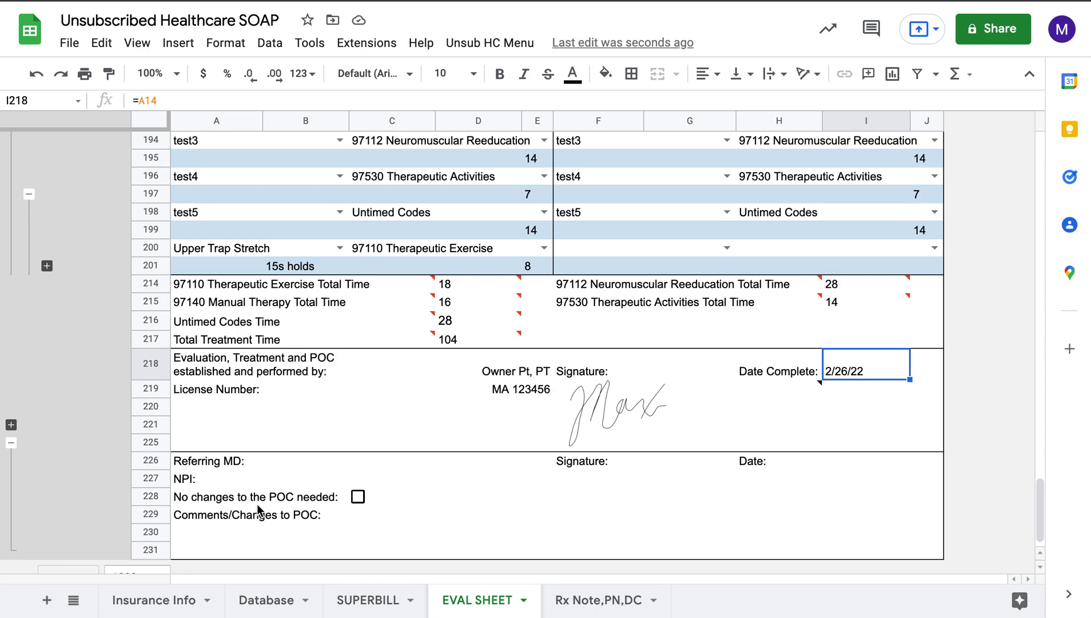
Step: Collapse the Referring MD rows 226–231 and return to the top of the sheet
click(11, 443)
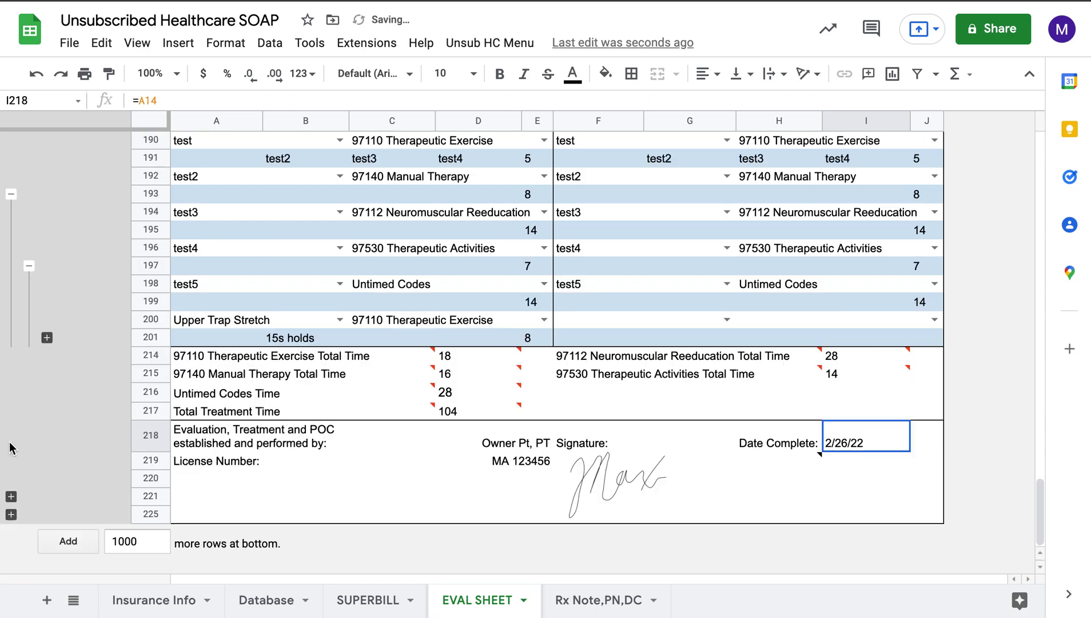
click(362, 485)
scroll(362, 485, up, 1)
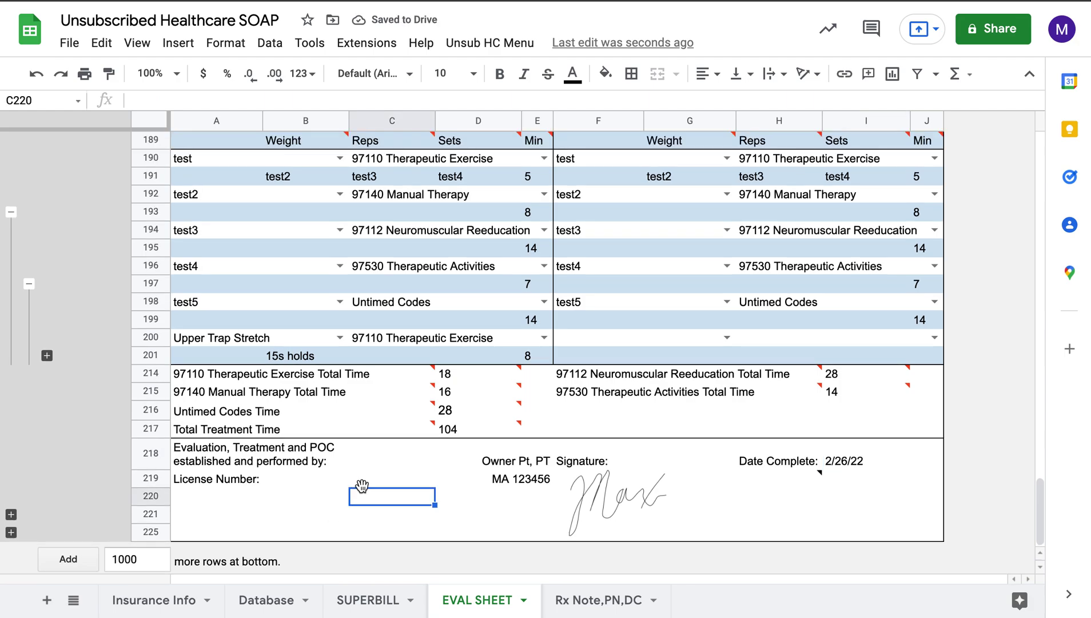
scroll(403, 486, down, 1)
mouse_move(620, 470)
click(484, 484)
scroll(485, 484, up, 15)
scroll(485, 492, up, 5)
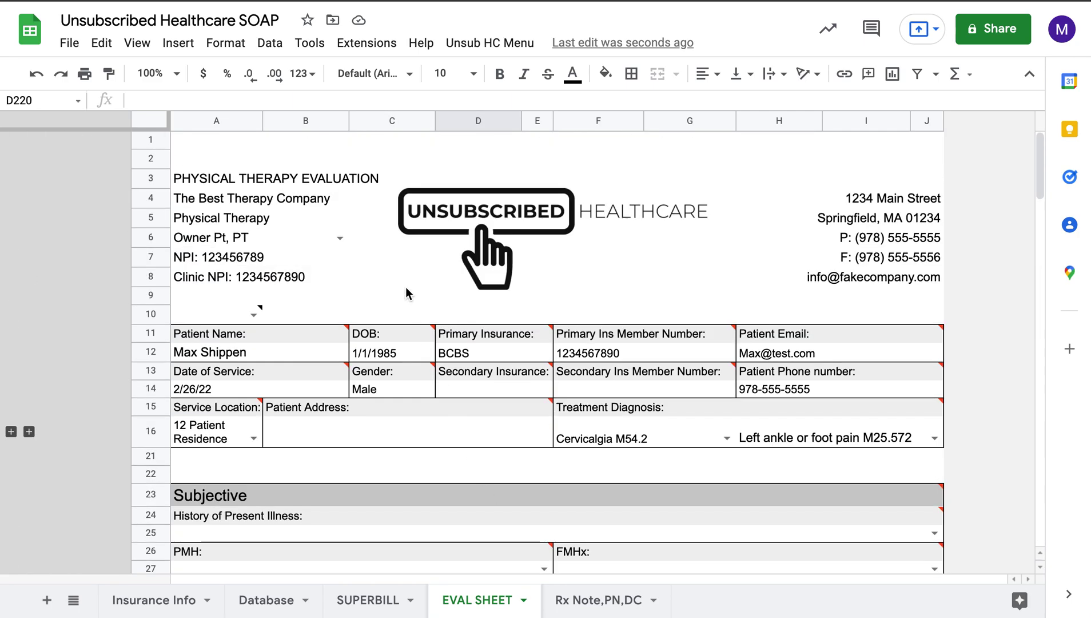
Step: Run Unsub HC Menu > Save Current Sheet as PDF and select the new EVAL SHEET PDF in Drive
click(502, 48)
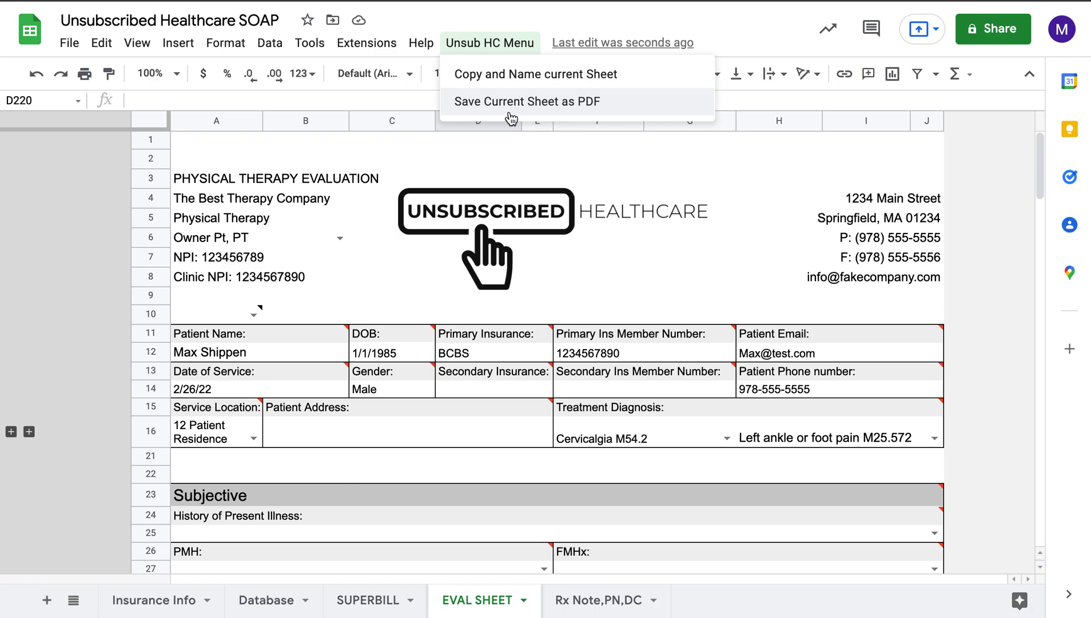
click(514, 112)
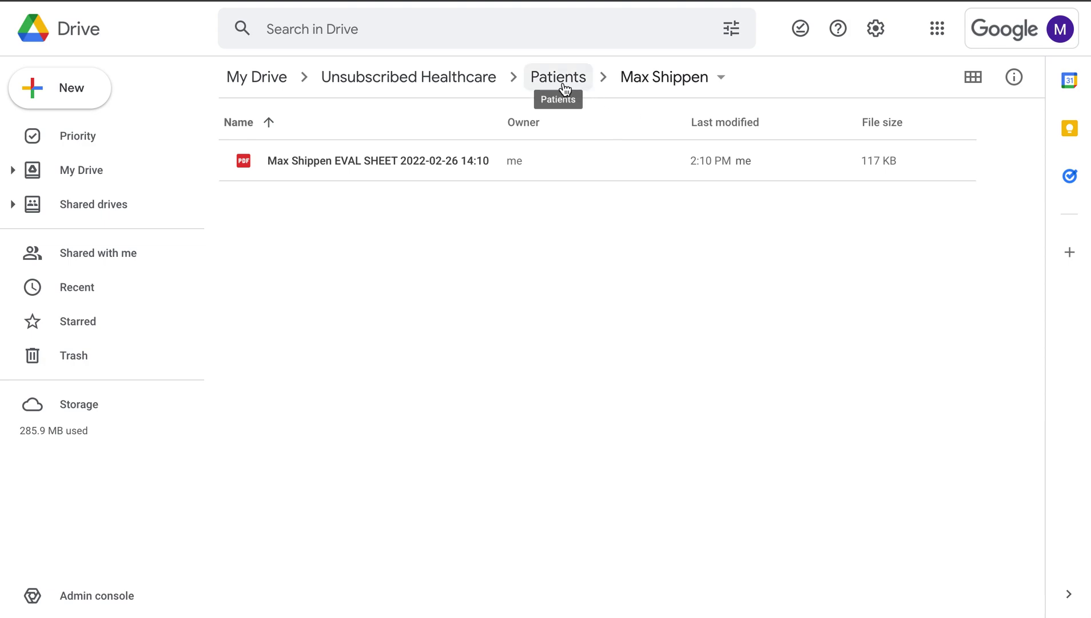
click(443, 174)
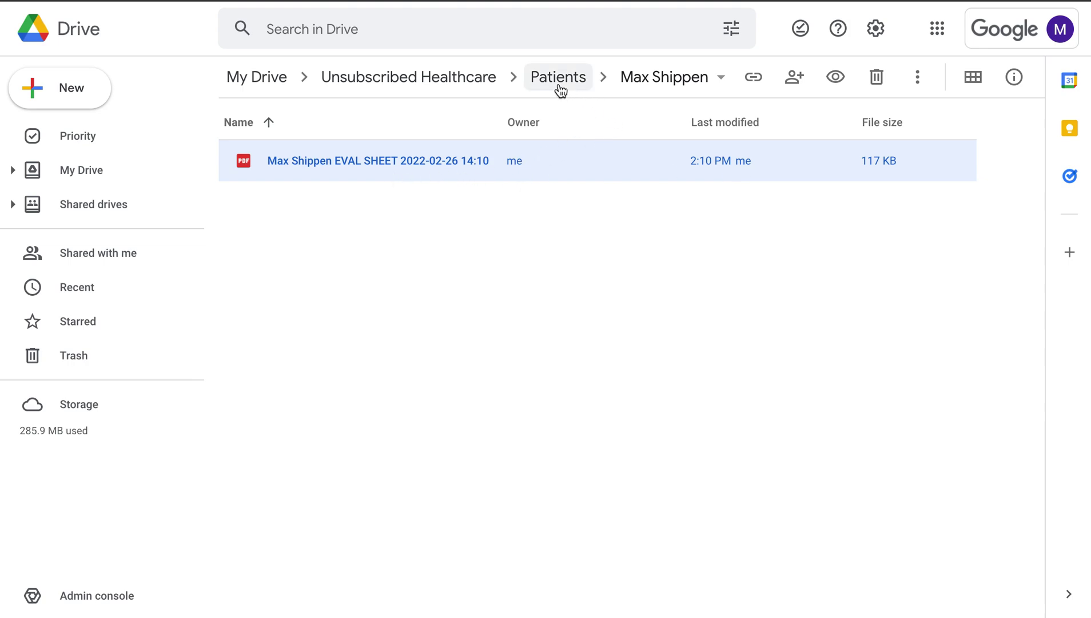
Step: Preview the EVAL SHEET PDF and scroll through all four pages, checking the signature
double_click(428, 160)
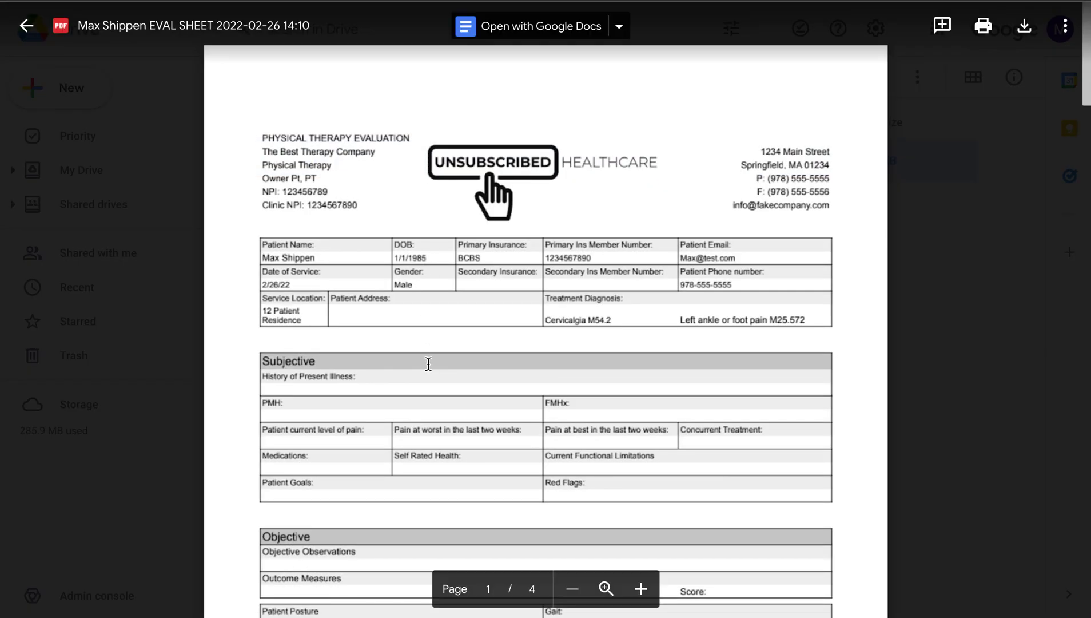
scroll(429, 366, down, 20)
scroll(428, 365, down, 15)
scroll(429, 365, up, 2)
scroll(429, 364, up, 1)
scroll(428, 365, up, 10)
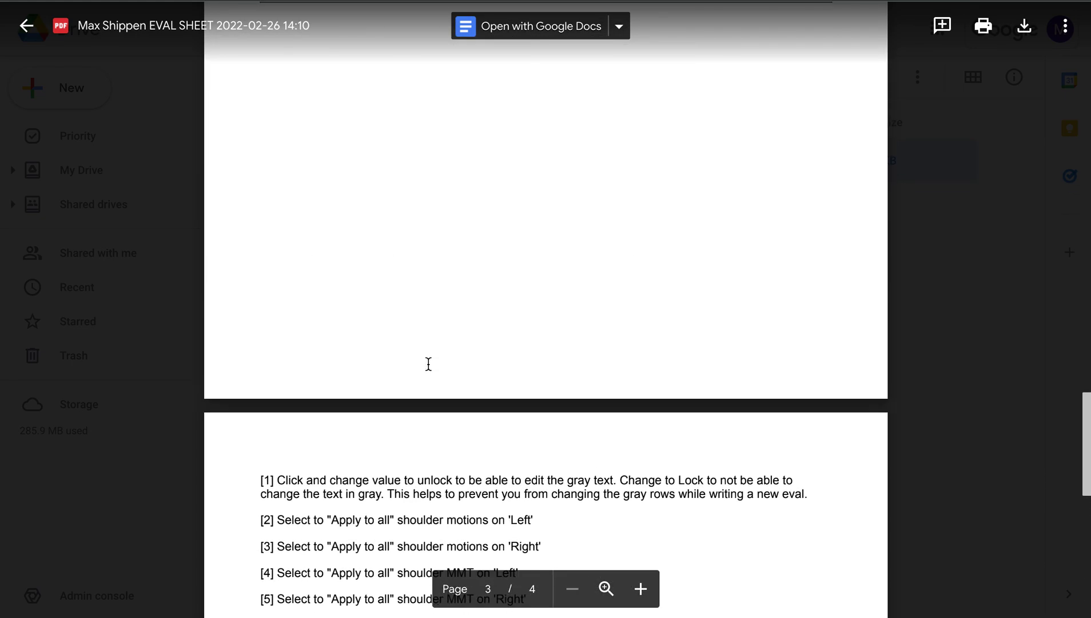
scroll(428, 364, up, 20)
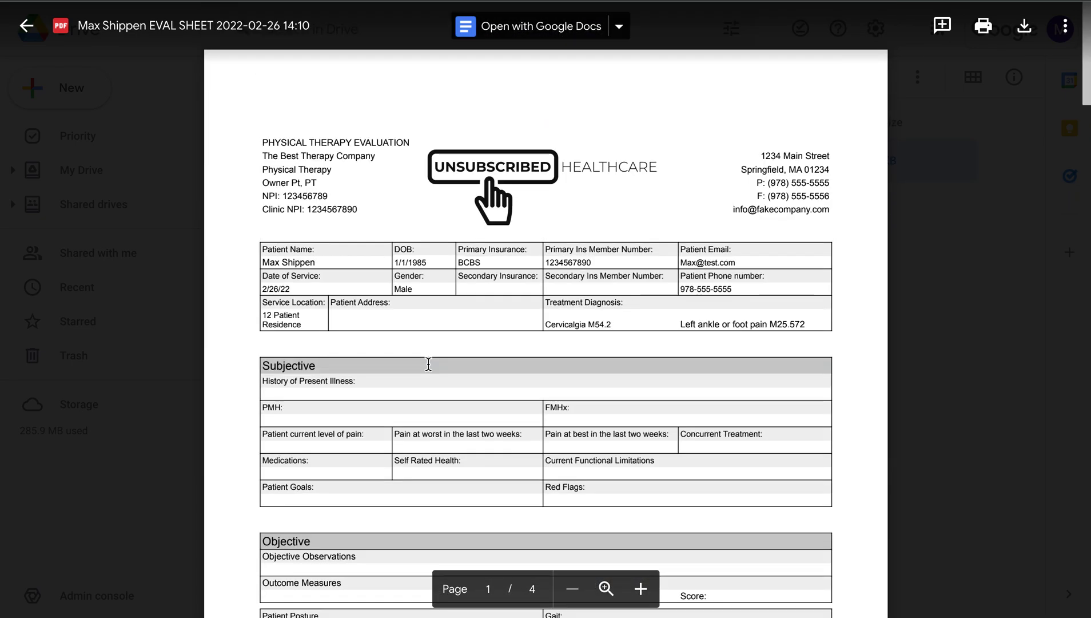
scroll(429, 364, down, 5)
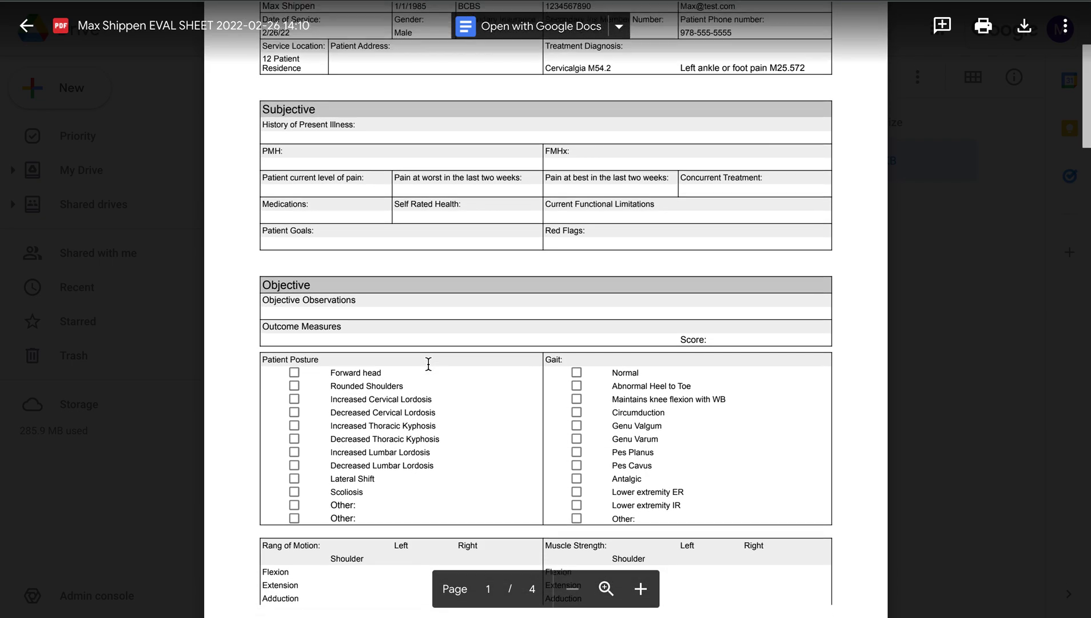
scroll(429, 364, down, 7)
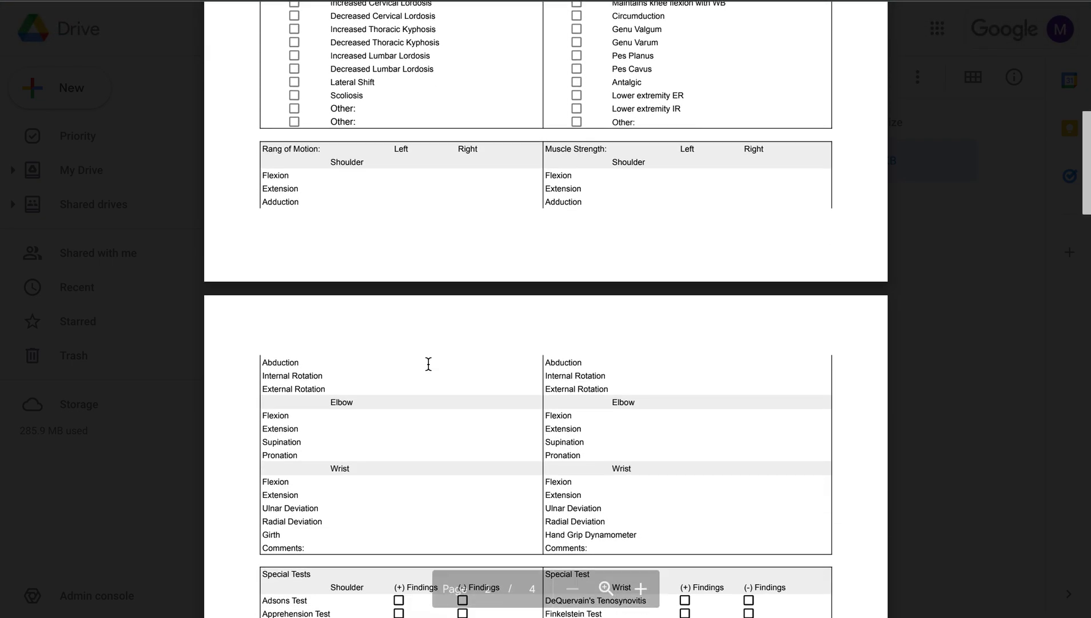
scroll(428, 365, down, 8)
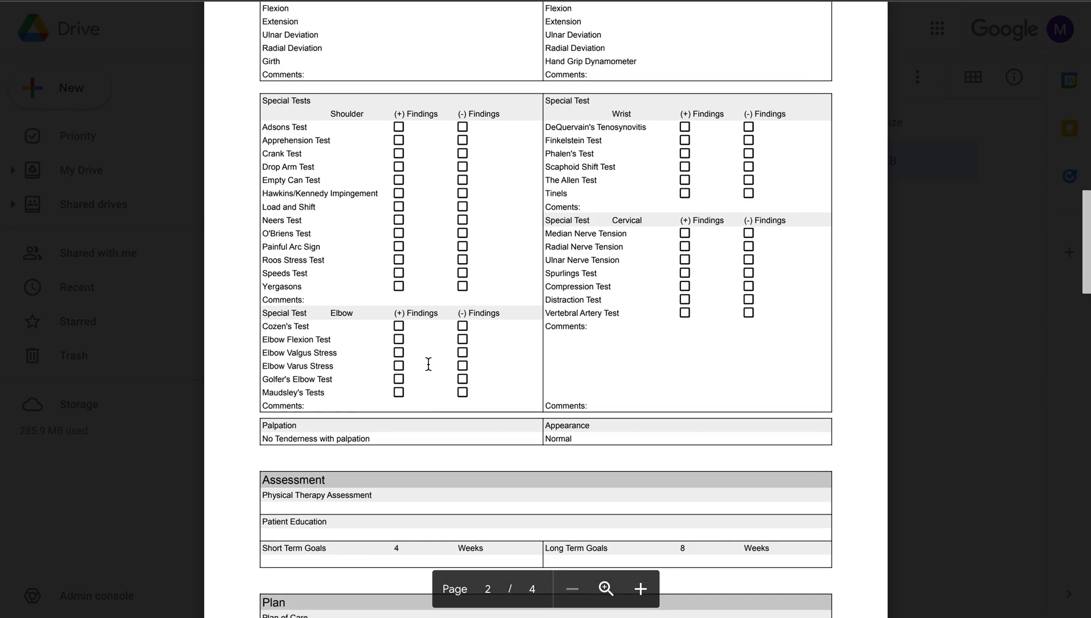
scroll(429, 364, down, 5)
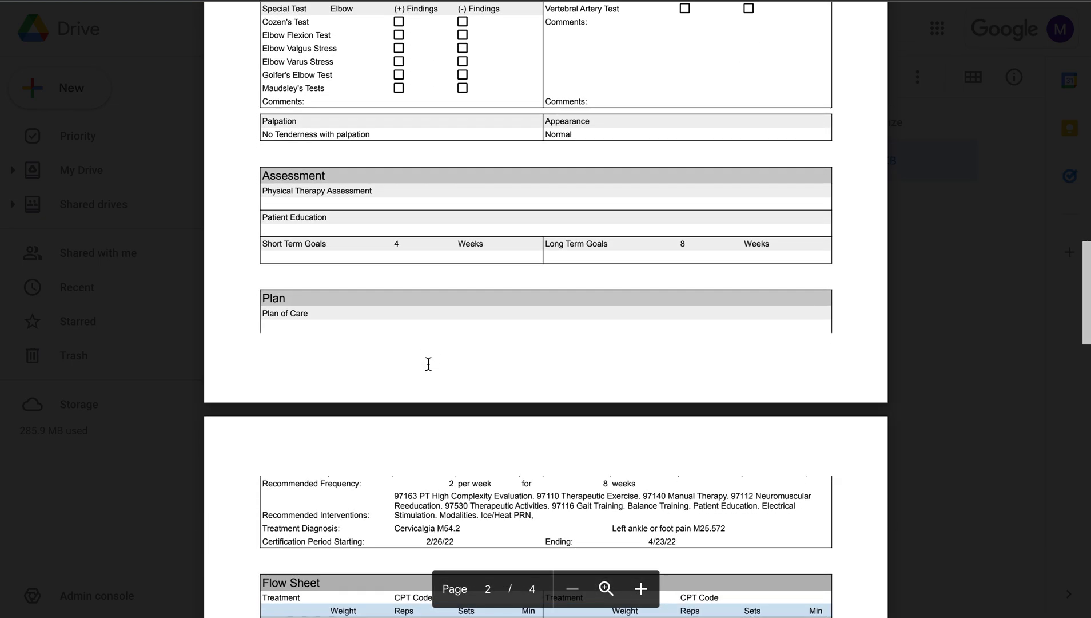
scroll(428, 364, down, 10)
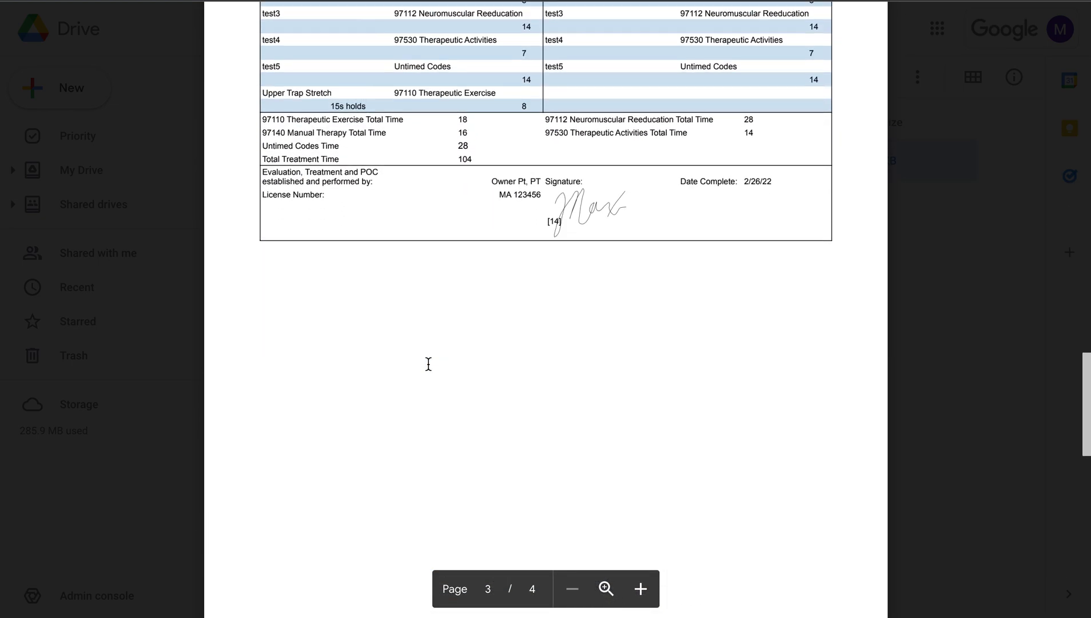
scroll(429, 364, down, 7)
scroll(428, 364, up, 10)
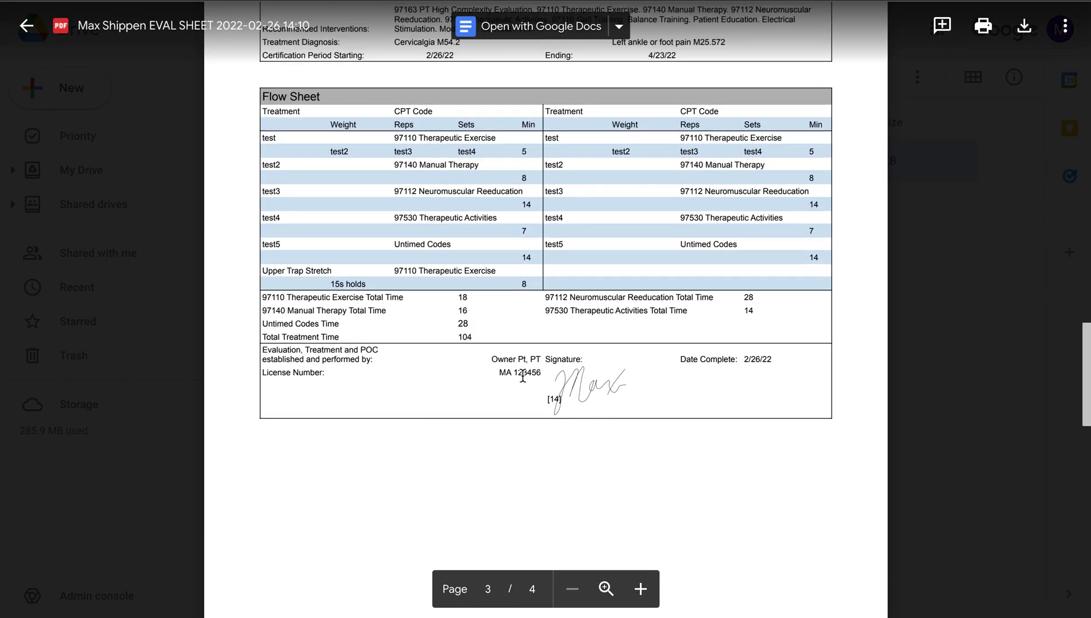
scroll(522, 375, up, 20)
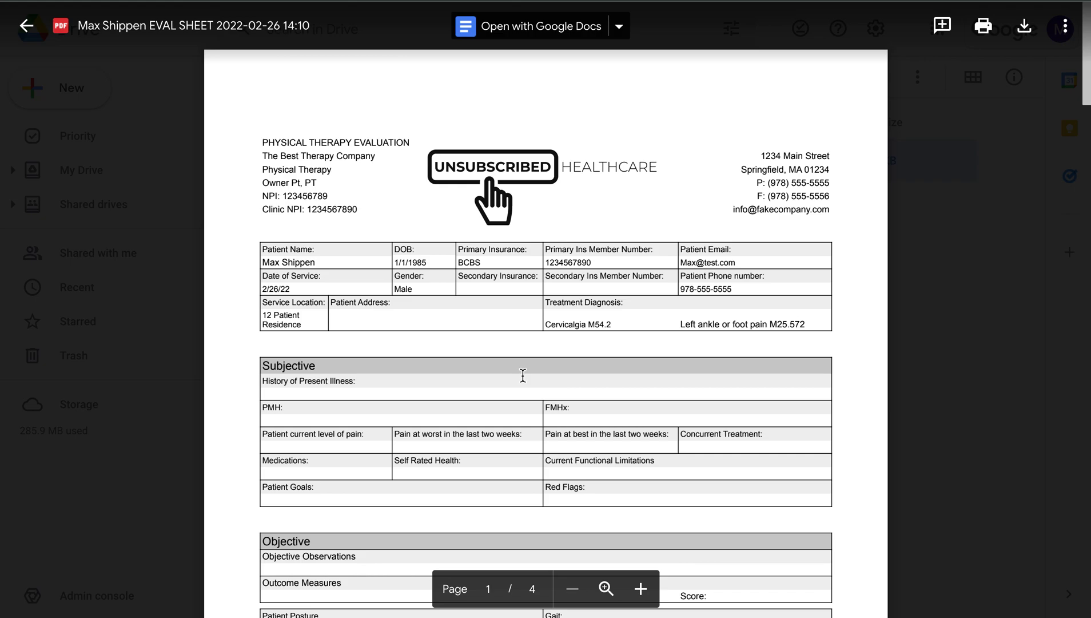
scroll(522, 375, down, 1)
scroll(522, 375, down, 2)
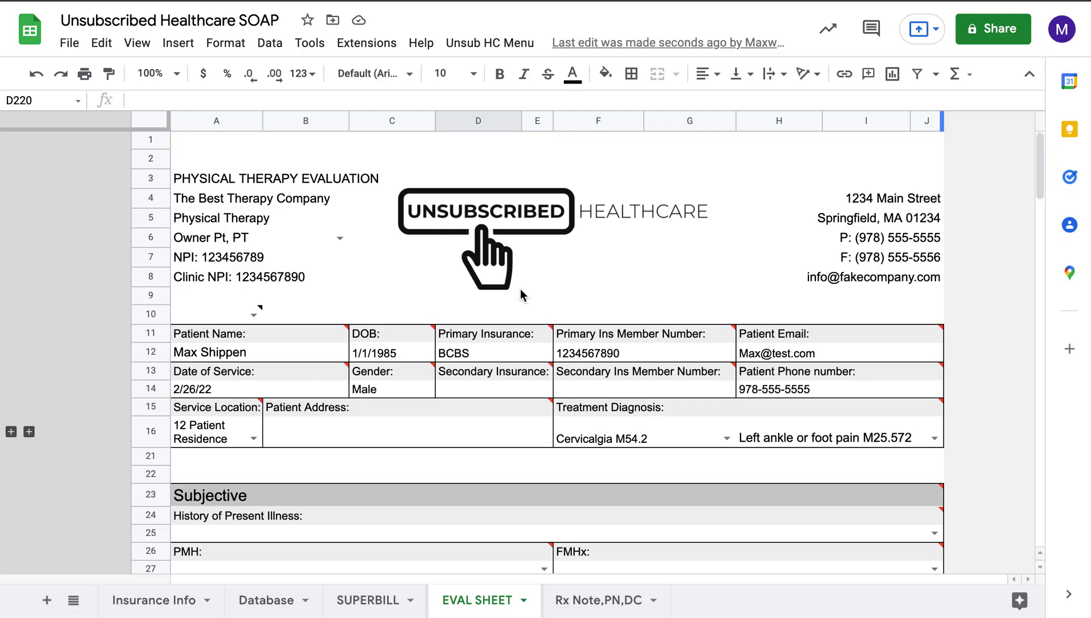
Step: Scroll through the patient header, diagnoses, and Subjective and Objective sections
scroll(560, 383, down, 1)
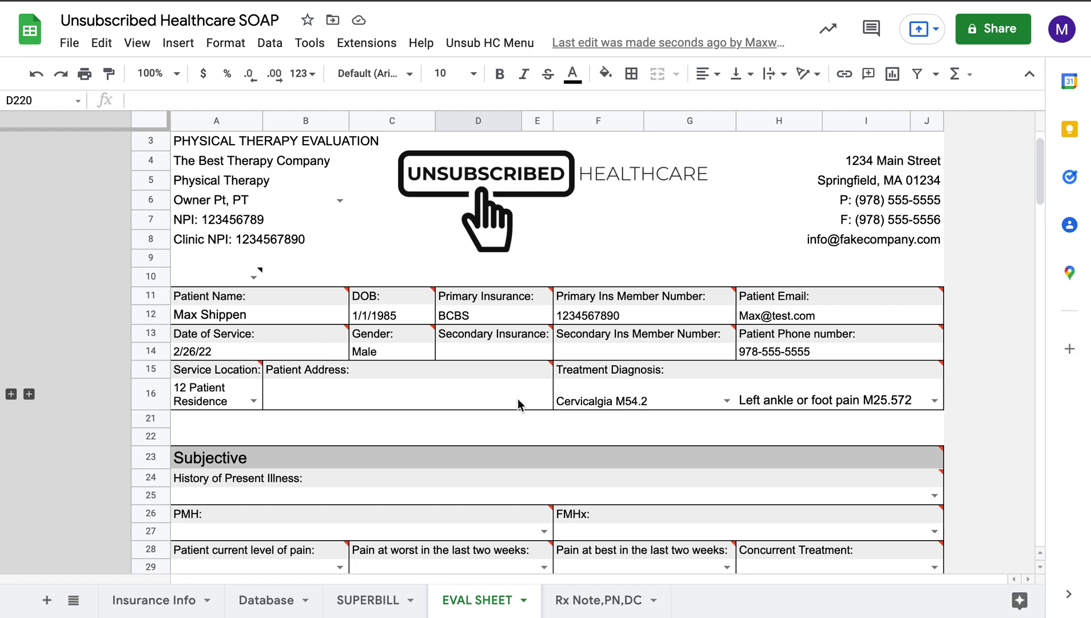
scroll(517, 398, down, 5)
mouse_move(518, 397)
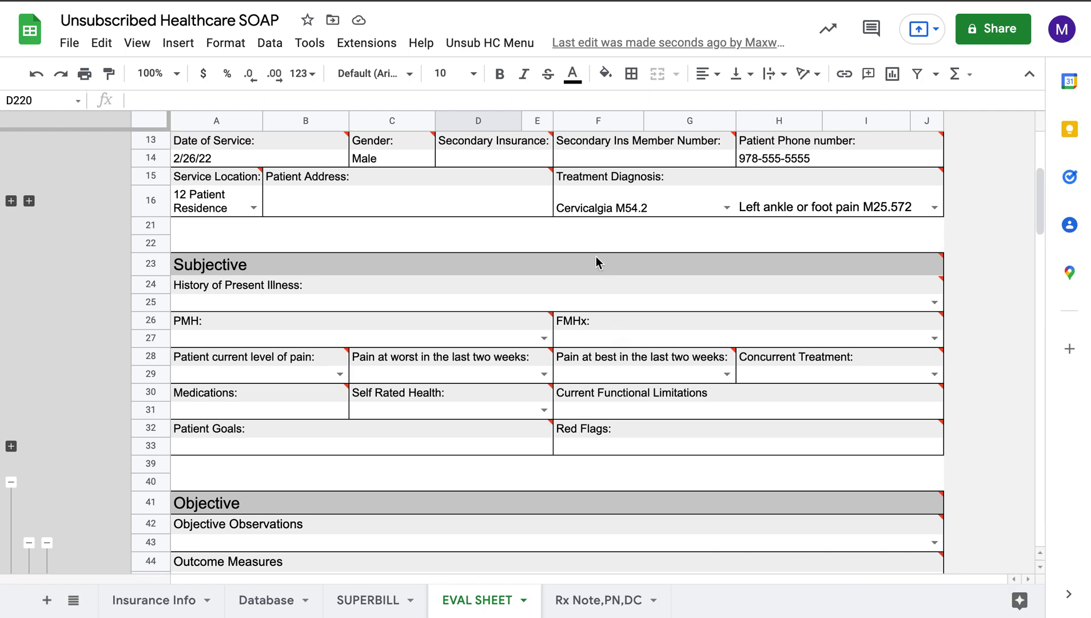
mouse_move(596, 257)
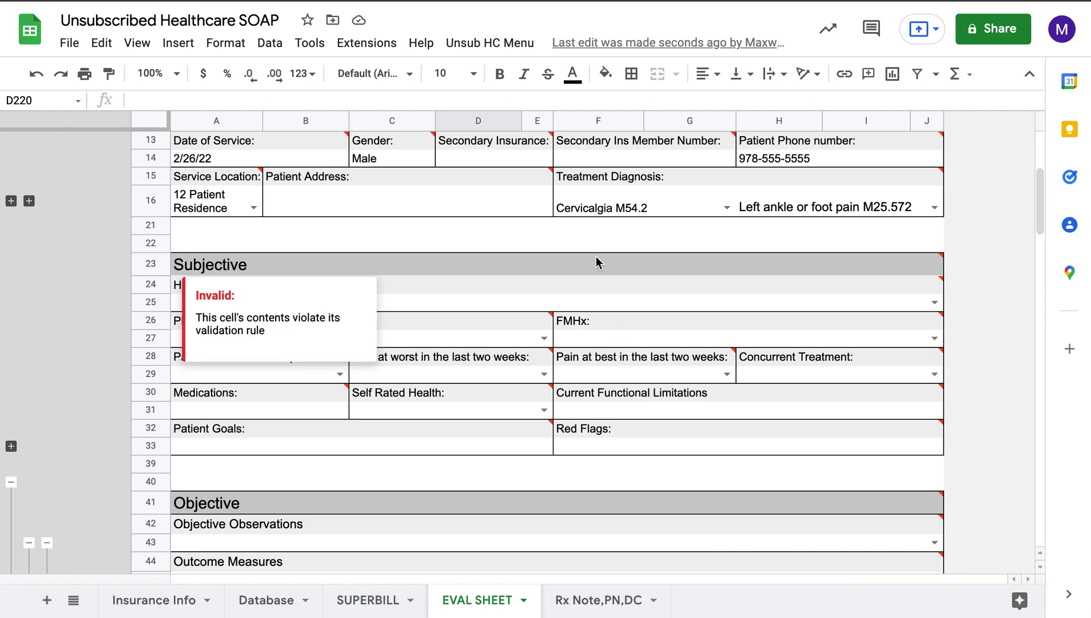
scroll(609, 254, down, 5)
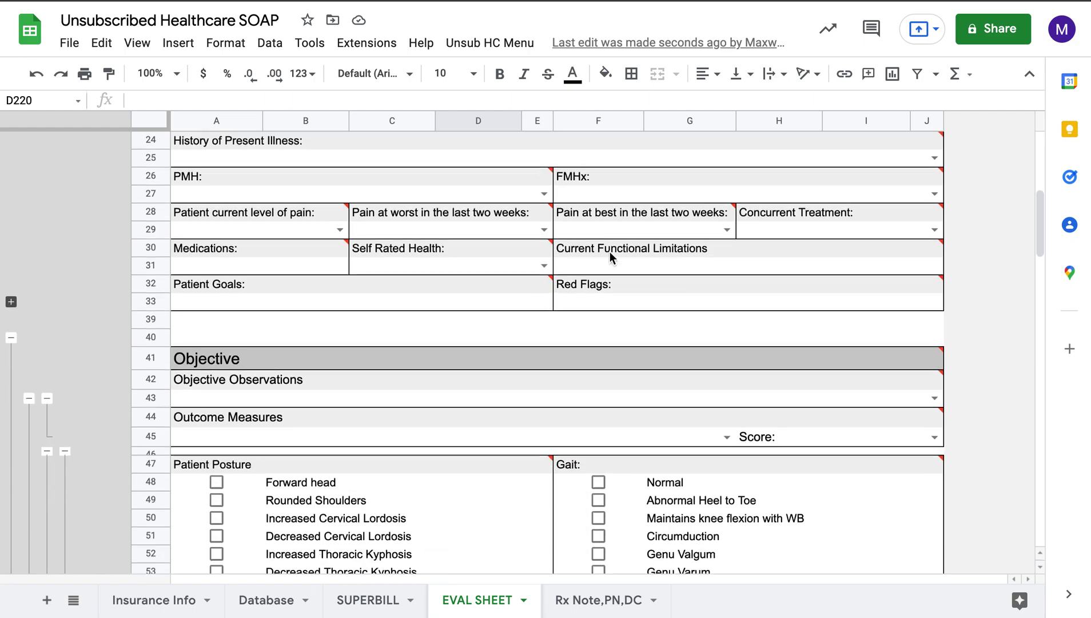
scroll(610, 255, down, 3)
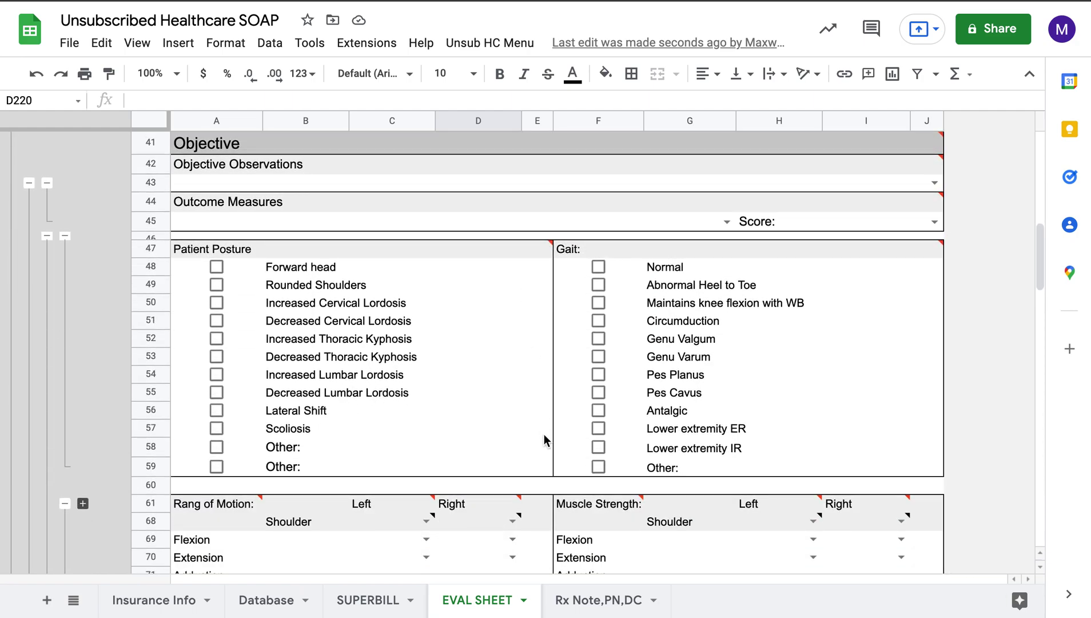